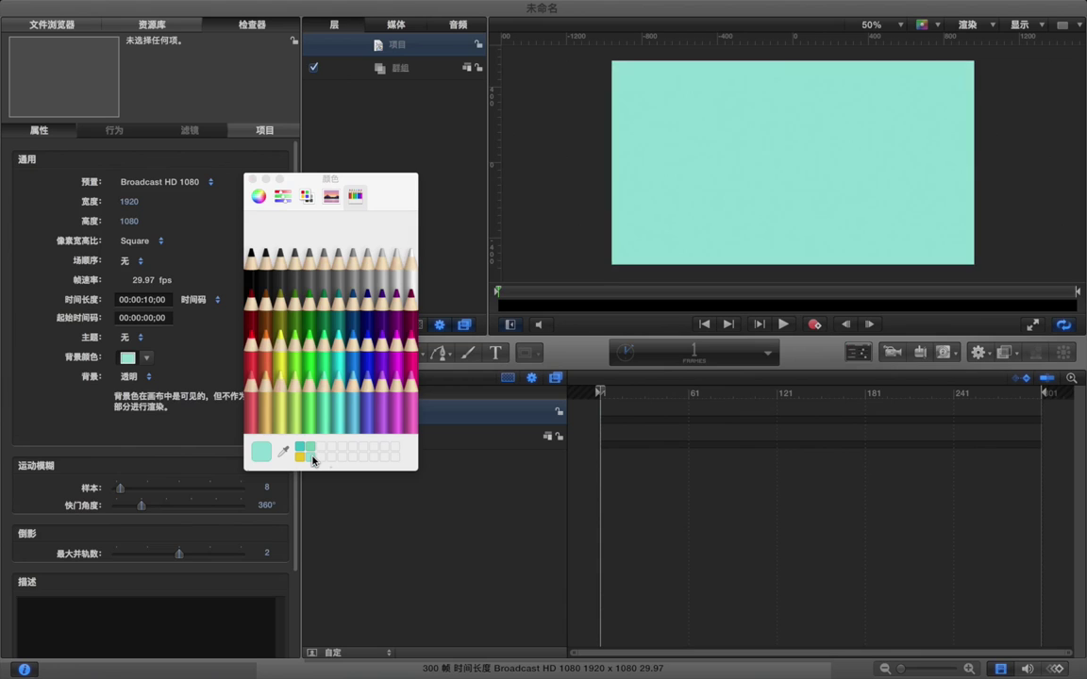
- Set the project background to the darker teal colour from the saved swatches and close the colour picker
{"action": "left_click", "coordinate": [302, 449]}
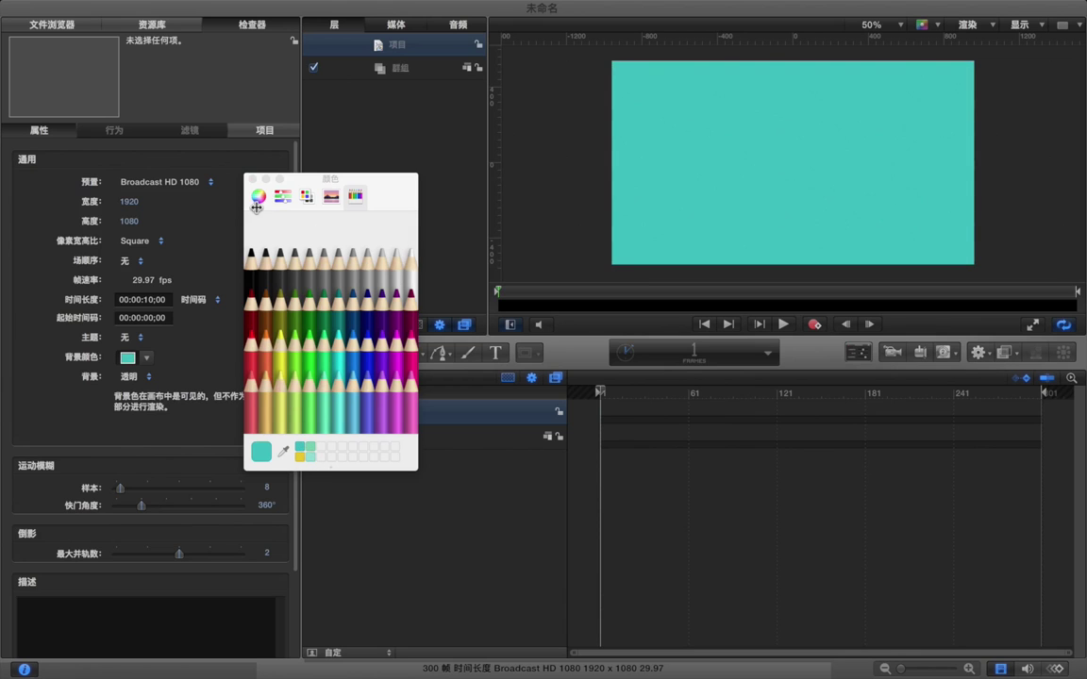
{"action": "left_click", "coordinate": [252, 178]}
{"action": "left_click", "coordinate": [325, 153]}
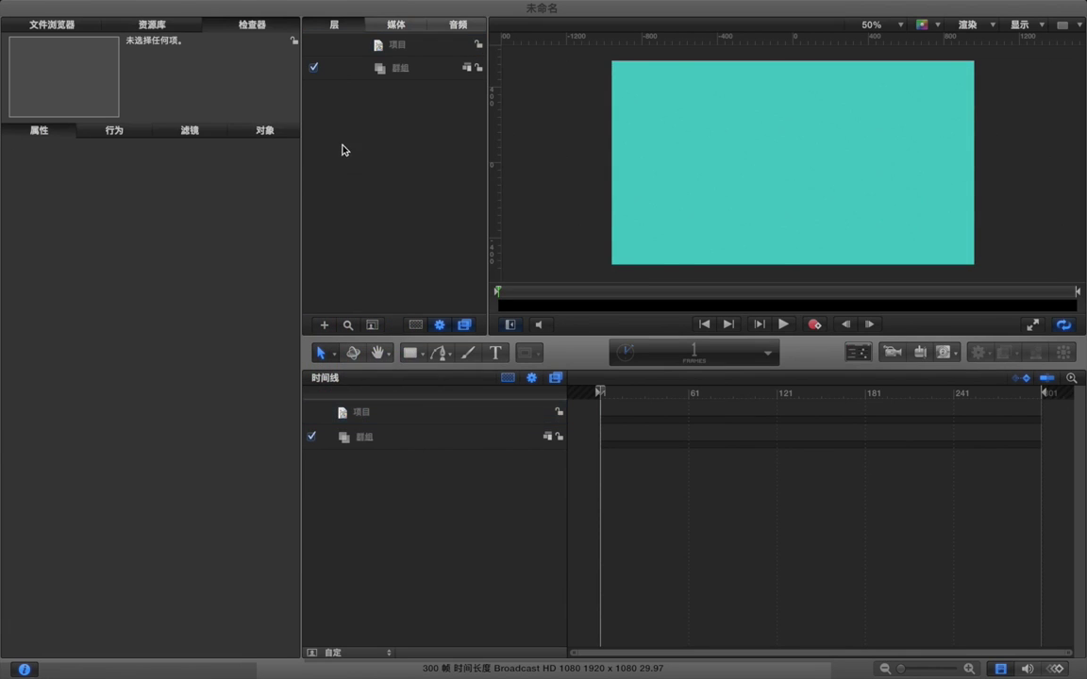
- Draw a white square with the Rectangle tool near the canvas centre, at about X 8 px, Y 17 px
{"action": "left_click", "coordinate": [412, 356]}
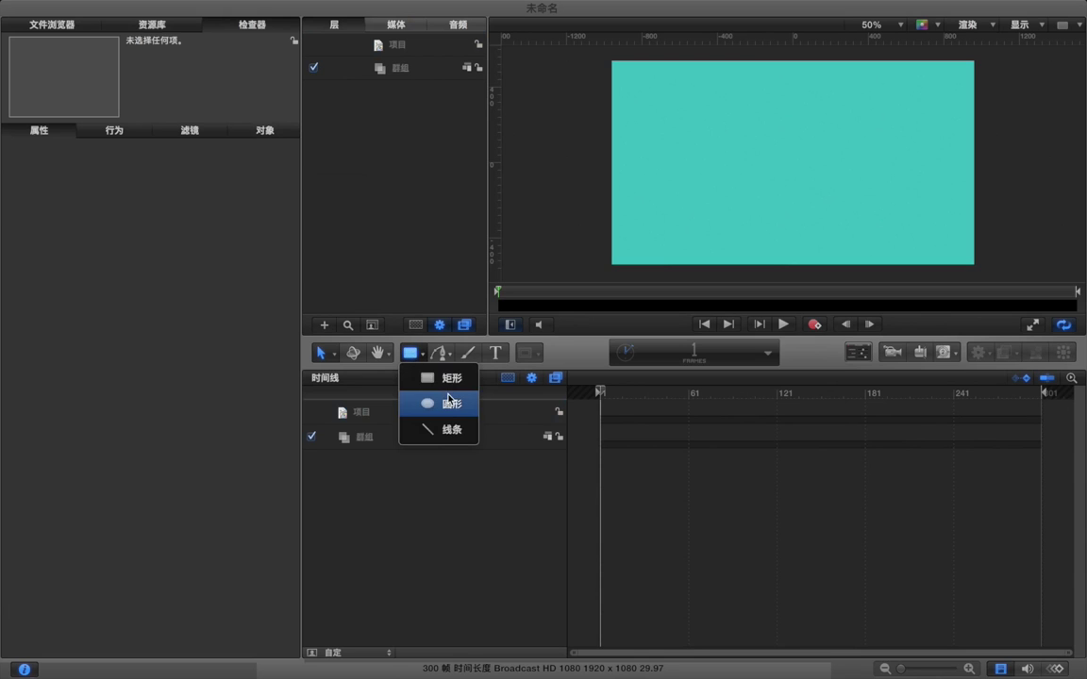
{"action": "left_click", "coordinate": [449, 378]}
{"action": "left_click_drag", "start_coordinate": [770, 134], "coordinate": [819, 184]}
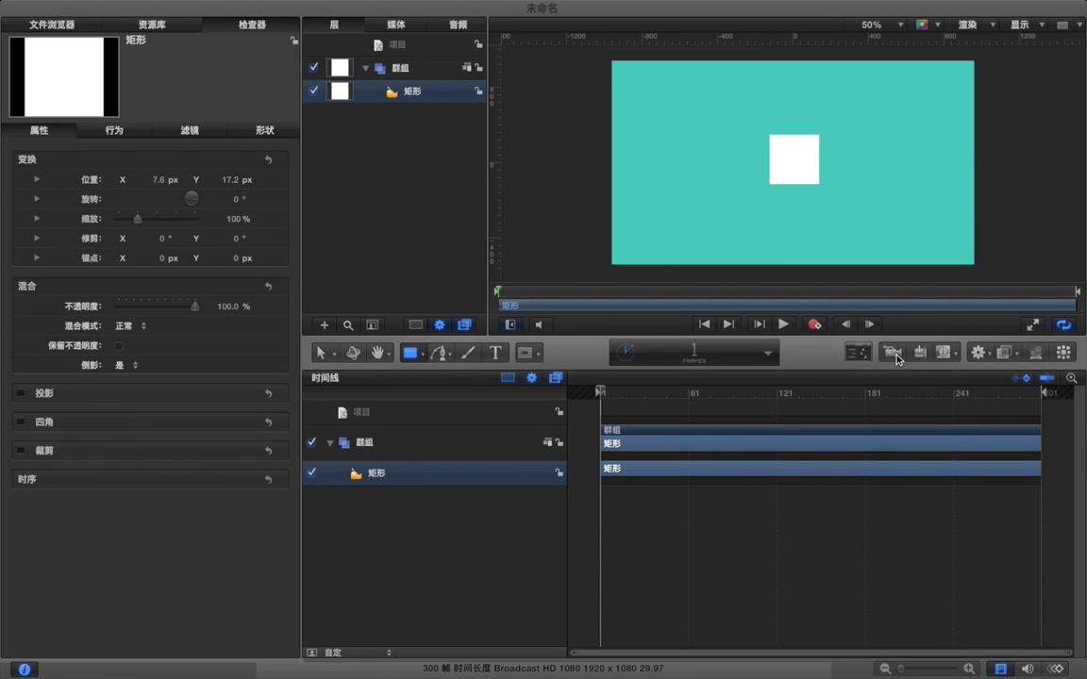
- Add a camera to the project and switch the existing 2D group to 3D
{"action": "left_click", "coordinate": [896, 355]}
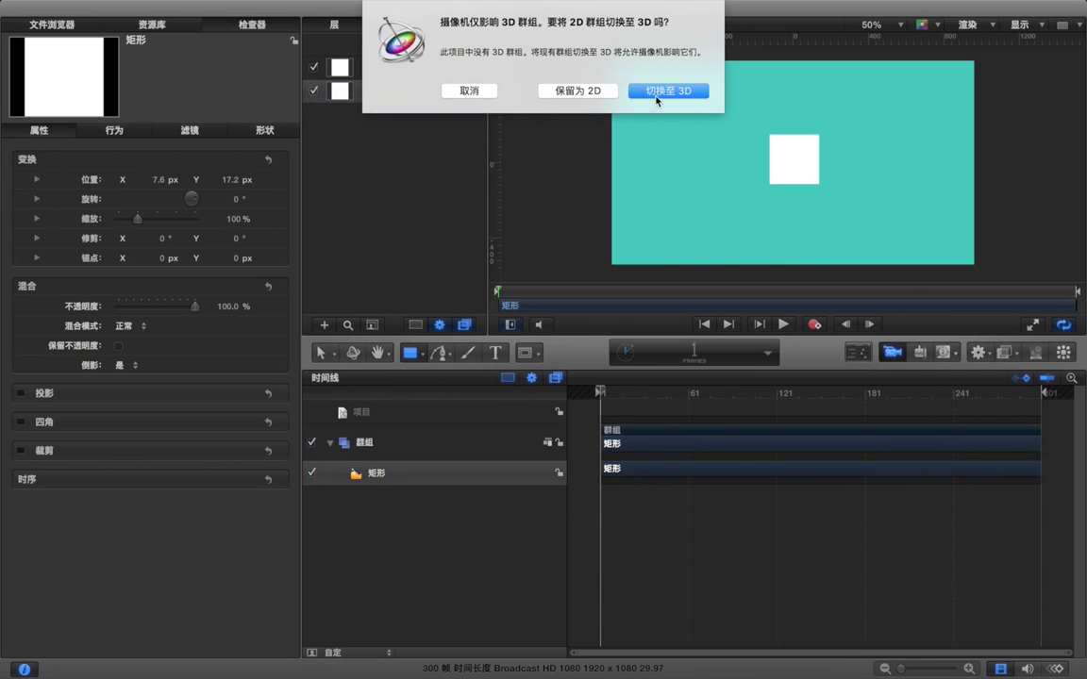
{"action": "key", "text": "Return"}
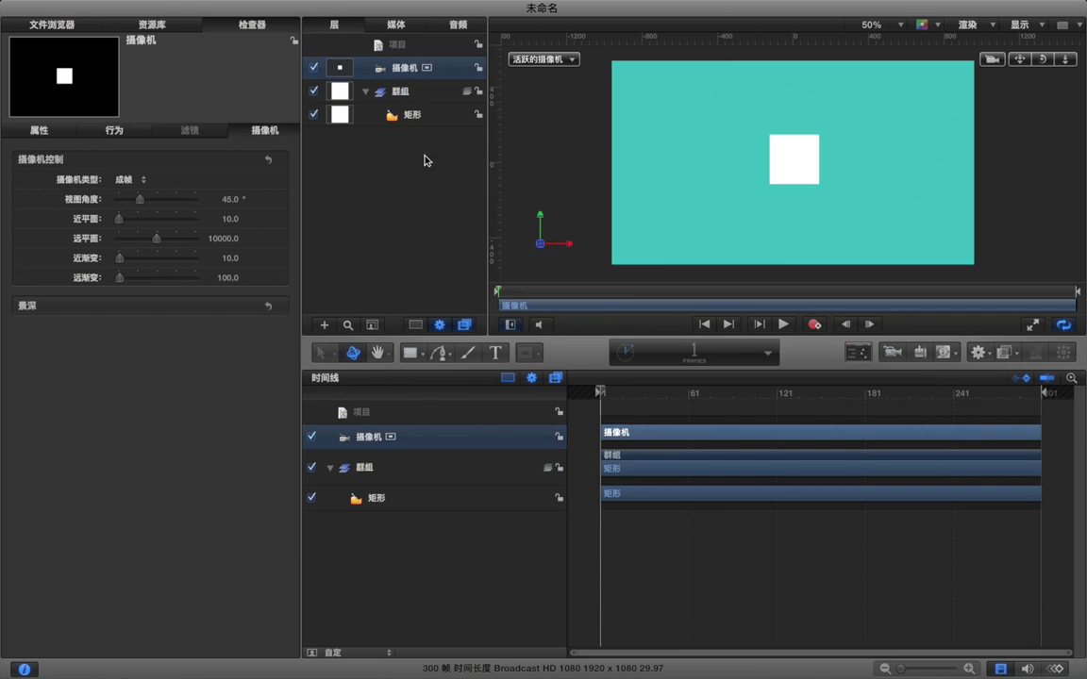
- Duplicate the square and move the copy's anchor point along X to the middle of its right edge
{"action": "left_click", "coordinate": [393, 499]}
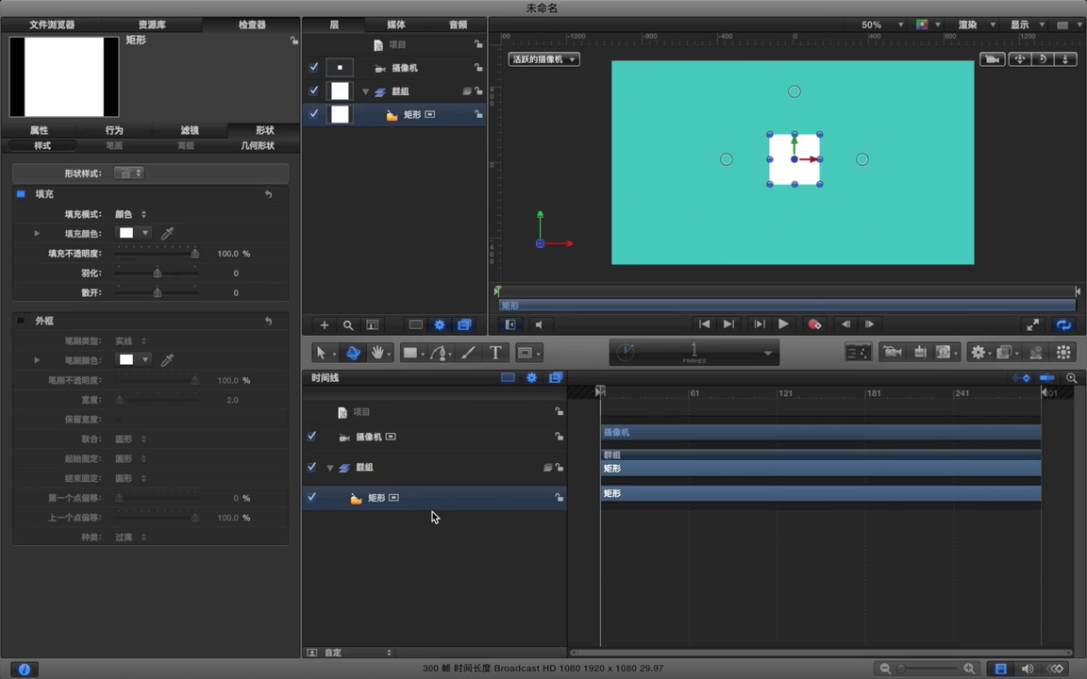
{"action": "key", "text": "super+d"}
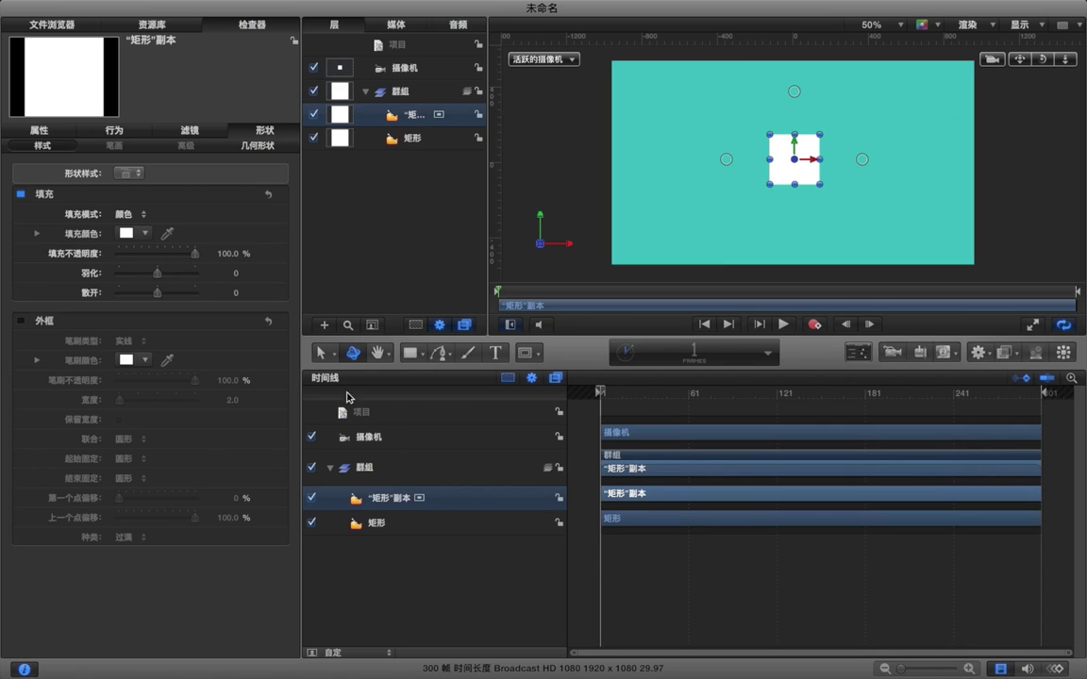
{"action": "left_click", "coordinate": [321, 353]}
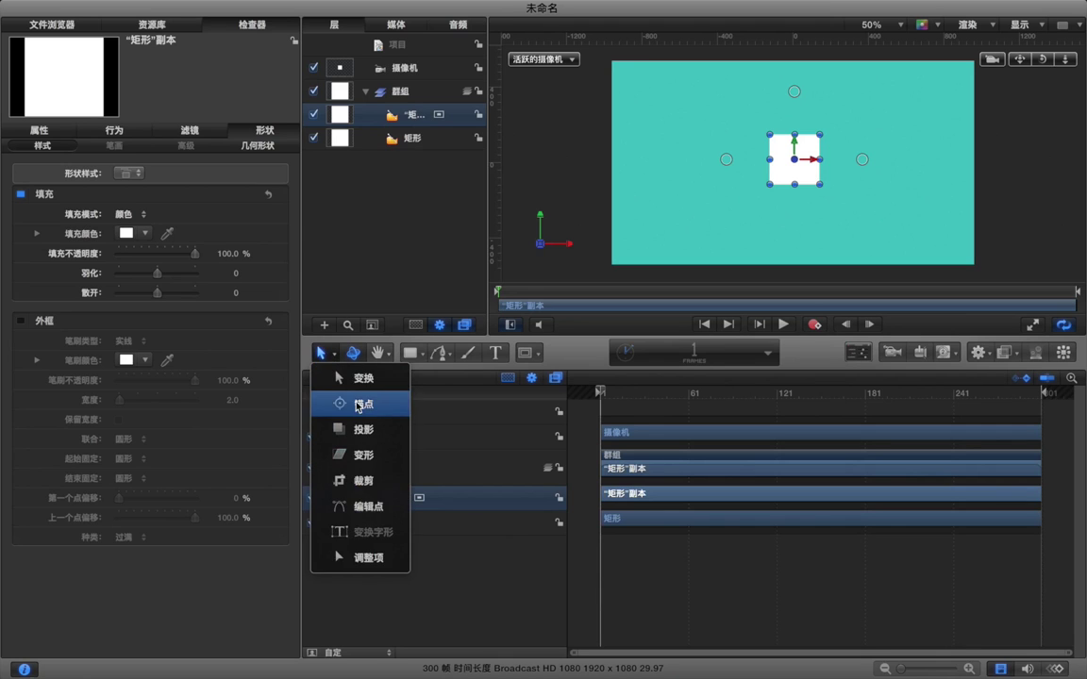
{"action": "left_click", "coordinate": [359, 404]}
{"action": "left_click_drag", "start_coordinate": [812, 162], "coordinate": [838, 162]}
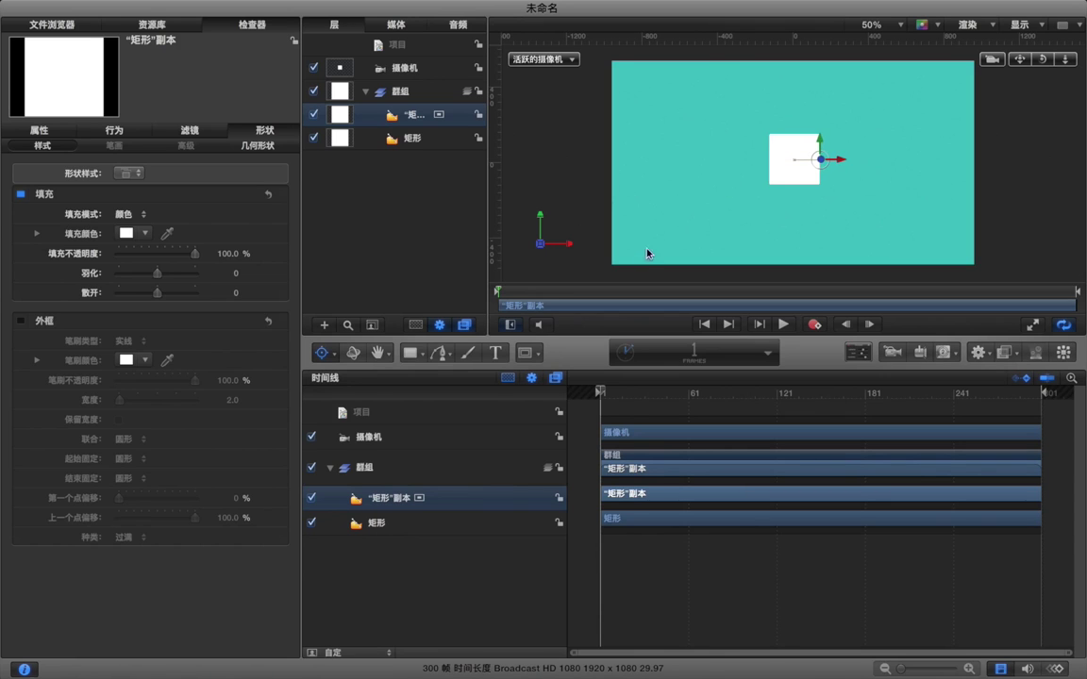
{"action": "key", "text": "super+equal"}
{"action": "key", "text": "super+equal"}
{"action": "key", "text": "super+equal"}
{"action": "key", "text": "super+equal"}
{"action": "key", "text": "super+equal"}
{"action": "left_click_drag", "start_coordinate": [1000, 173], "coordinate": [998, 173]}
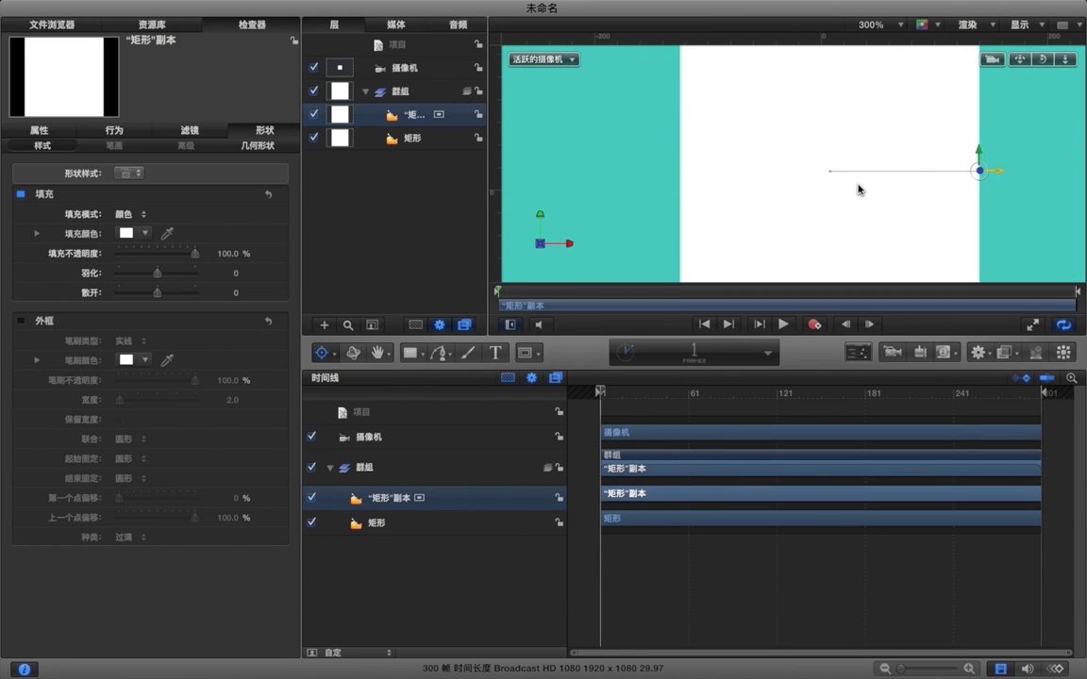
- From the Right view, set the first copy's Y rotation to 90°
{"action": "key", "text": "super+minus"}
{"action": "key", "text": "super+minus"}
{"action": "key", "text": "super+minus"}
{"action": "key", "text": "super+minus"}
{"action": "key", "text": "super+minus"}
{"action": "mouse_move", "coordinate": [540, 242]}
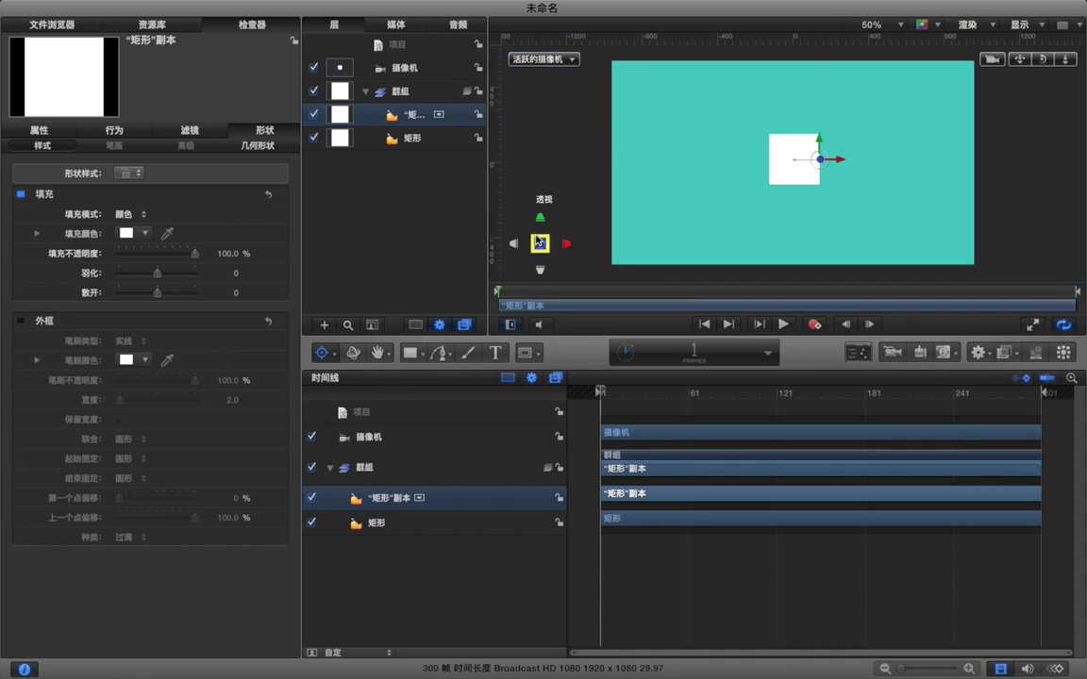
{"action": "left_click", "coordinate": [566, 244]}
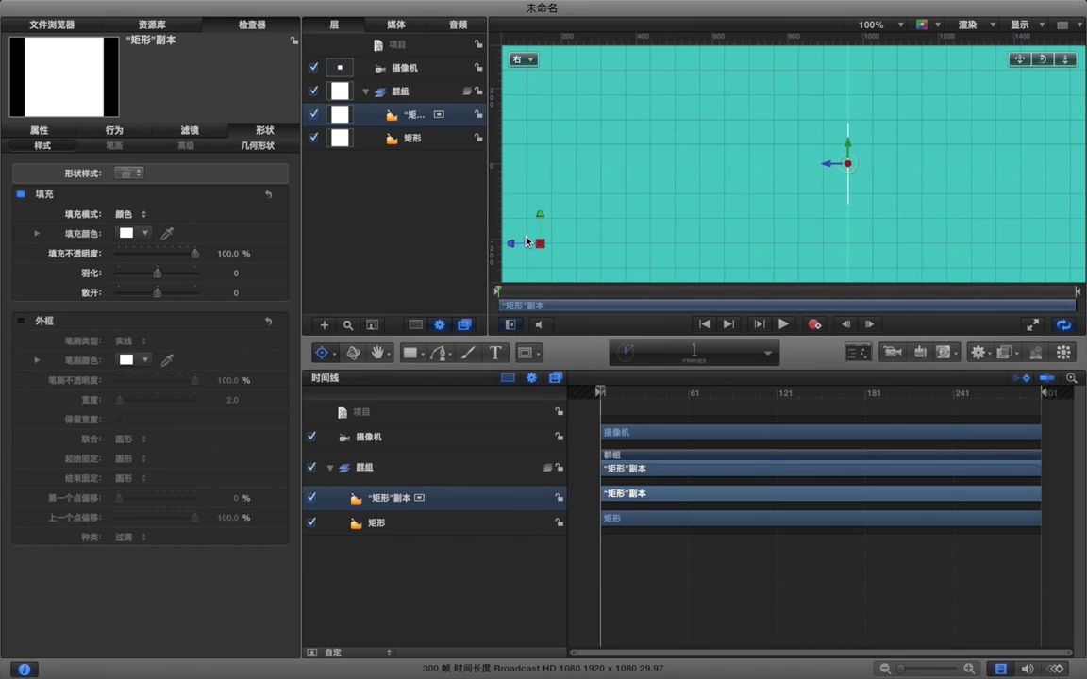
{"action": "mouse_move", "coordinate": [539, 220]}
{"action": "left_click", "coordinate": [40, 132]}
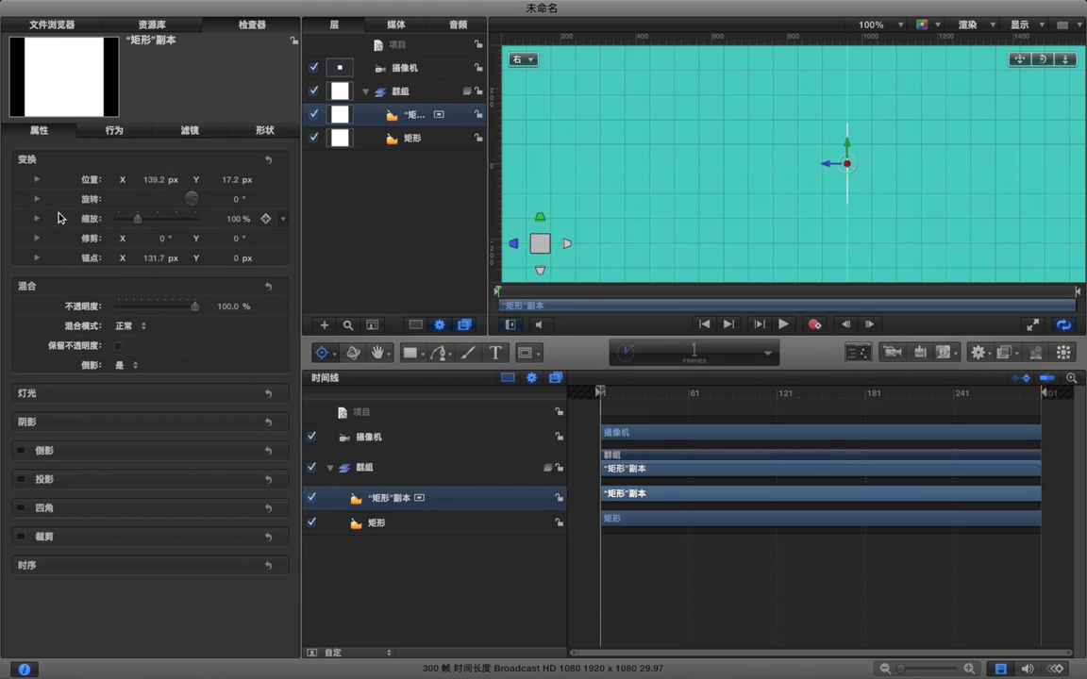
{"action": "left_click", "coordinate": [37, 199]}
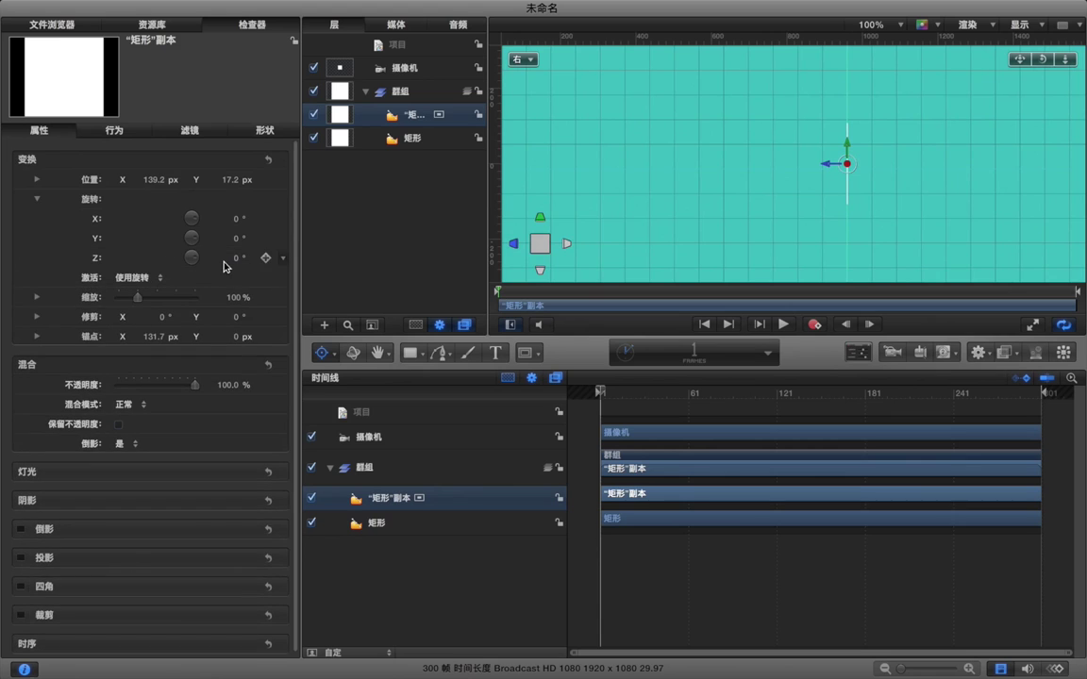
{"action": "mouse_move", "coordinate": [236, 242]}
{"action": "left_mouse_down"}
{"action": "mouse_move", "coordinate": [279, 241]}
{"action": "mouse_move", "coordinate": [230, 234]}
{"action": "left_mouse_up"}
{"action": "left_click", "coordinate": [232, 238]}
{"action": "type", "text": "9"}
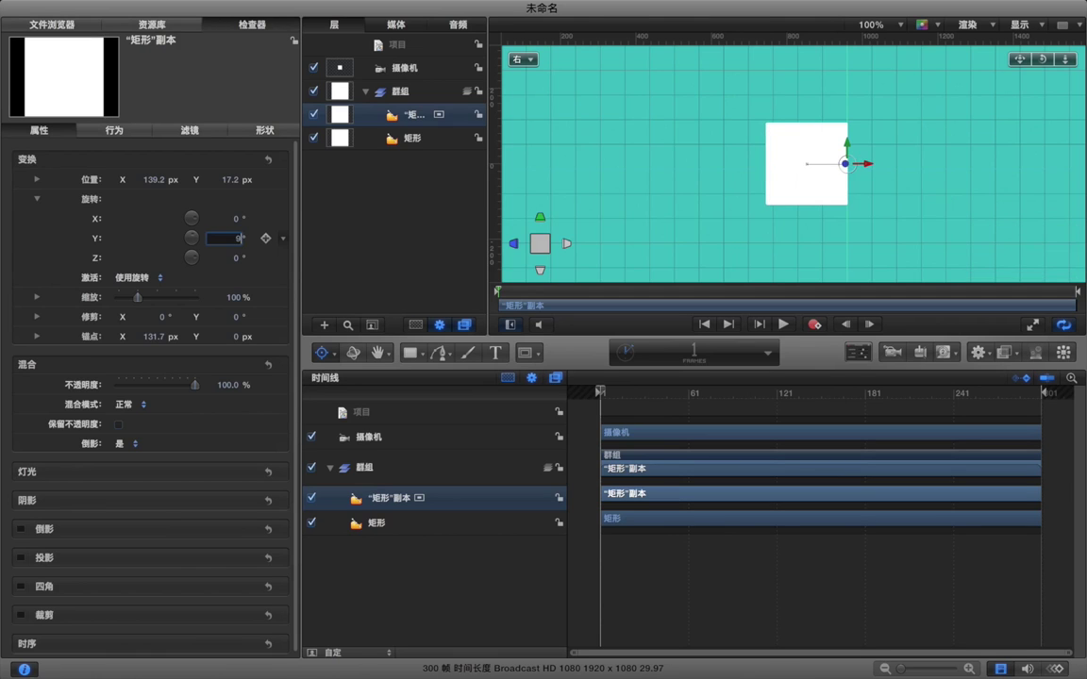
{"action": "type", "text": "0"}
{"action": "key", "text": "Return"}
- Return to the Active Camera view and rotate the whole group about 60° around its Y axis
{"action": "left_click", "coordinate": [386, 211]}
{"action": "left_click", "coordinate": [531, 70]}
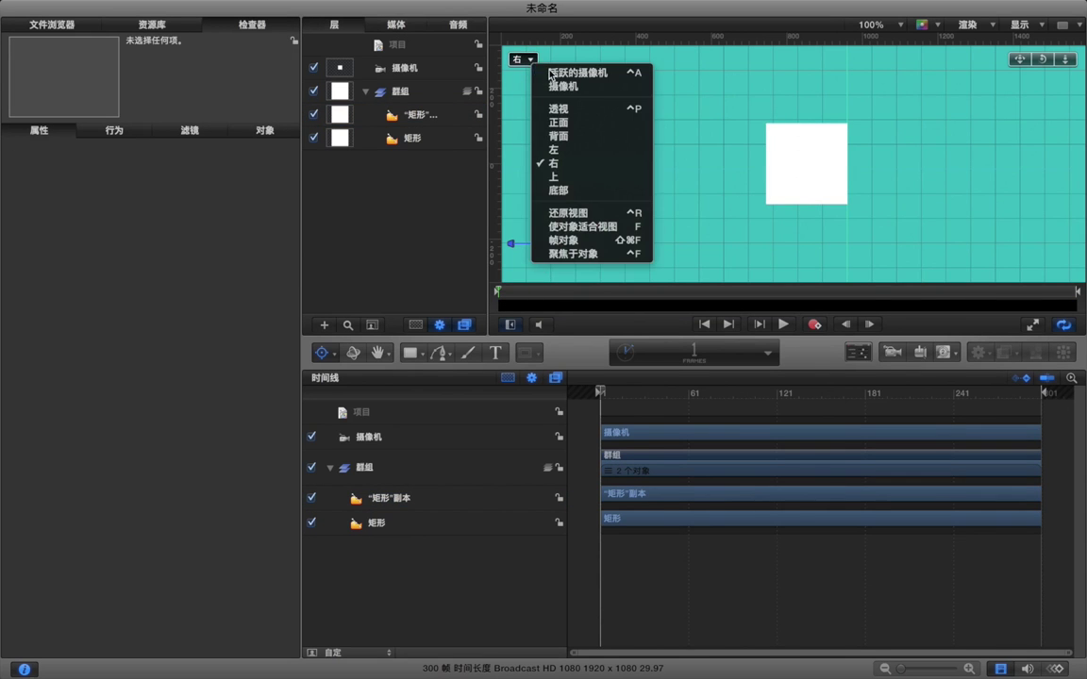
{"action": "left_click", "coordinate": [545, 74]}
{"action": "key", "text": "super+minus"}
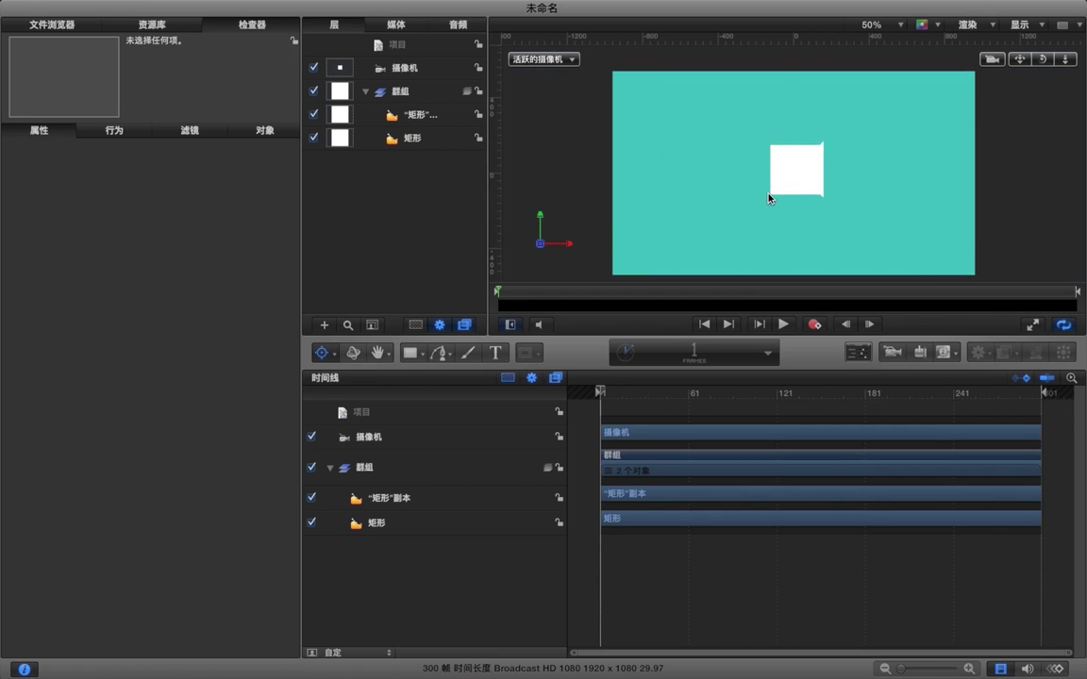
{"action": "key", "text": "super+equal"}
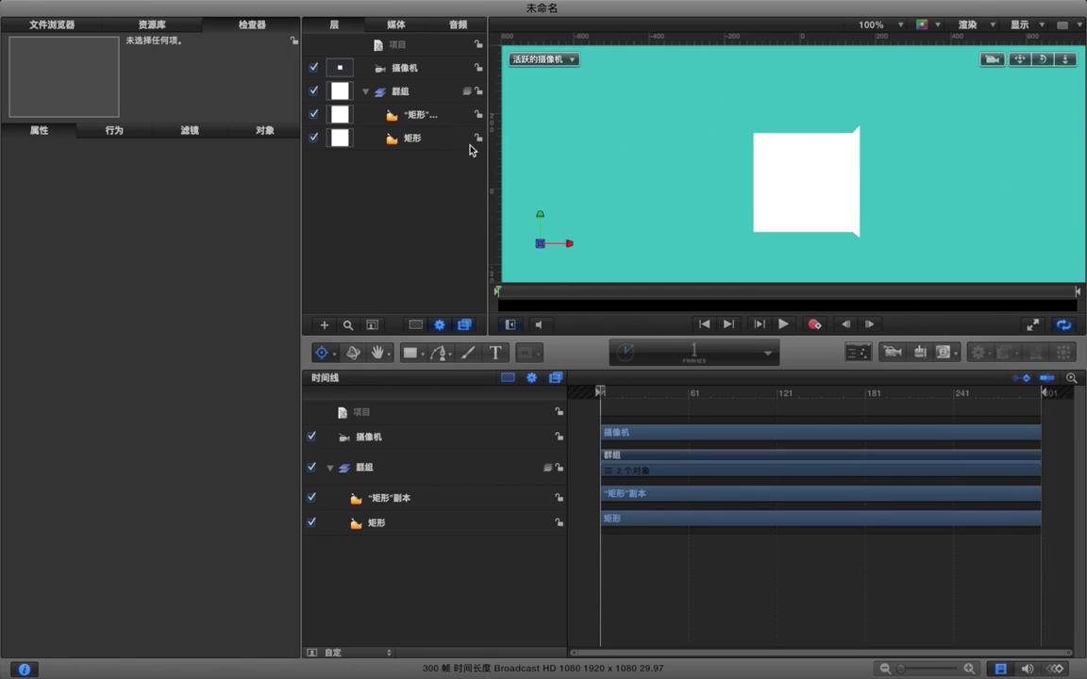
{"action": "left_click", "coordinate": [634, 498]}
{"action": "left_click", "coordinate": [450, 469]}
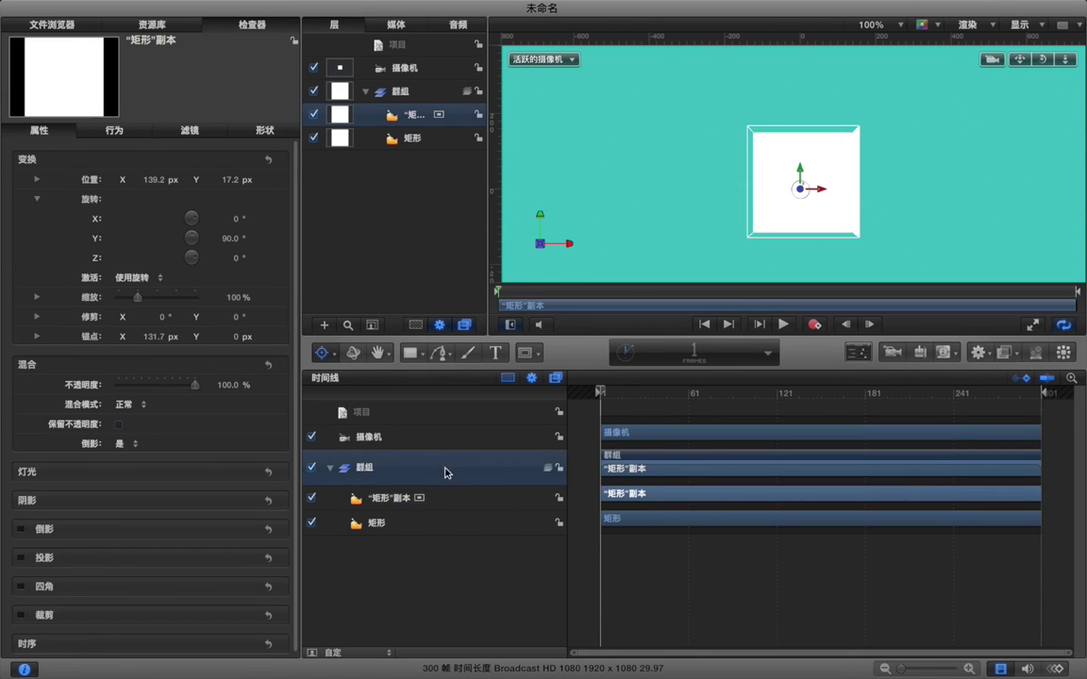
{"action": "key", "text": "q"}
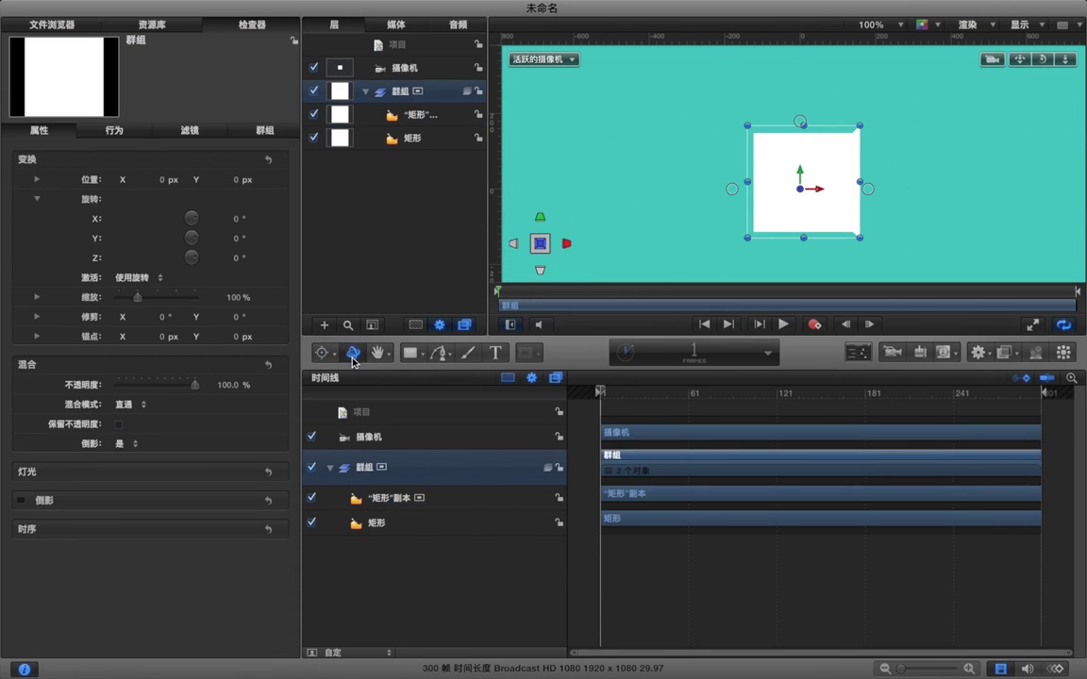
{"action": "left_click_drag", "start_coordinate": [732, 189], "coordinate": [754, 192]}
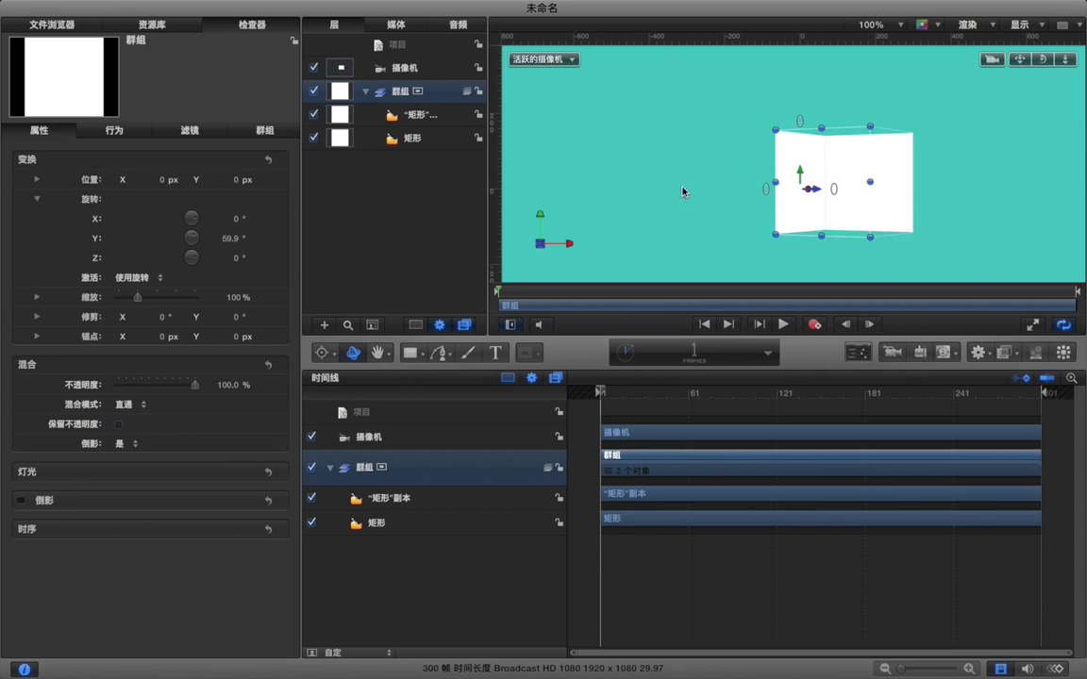
- Duplicate the rotated copy and move the new copy's anchor point to its opposite vertical edge, at about X -131.5 px
{"action": "left_click", "coordinate": [442, 123]}
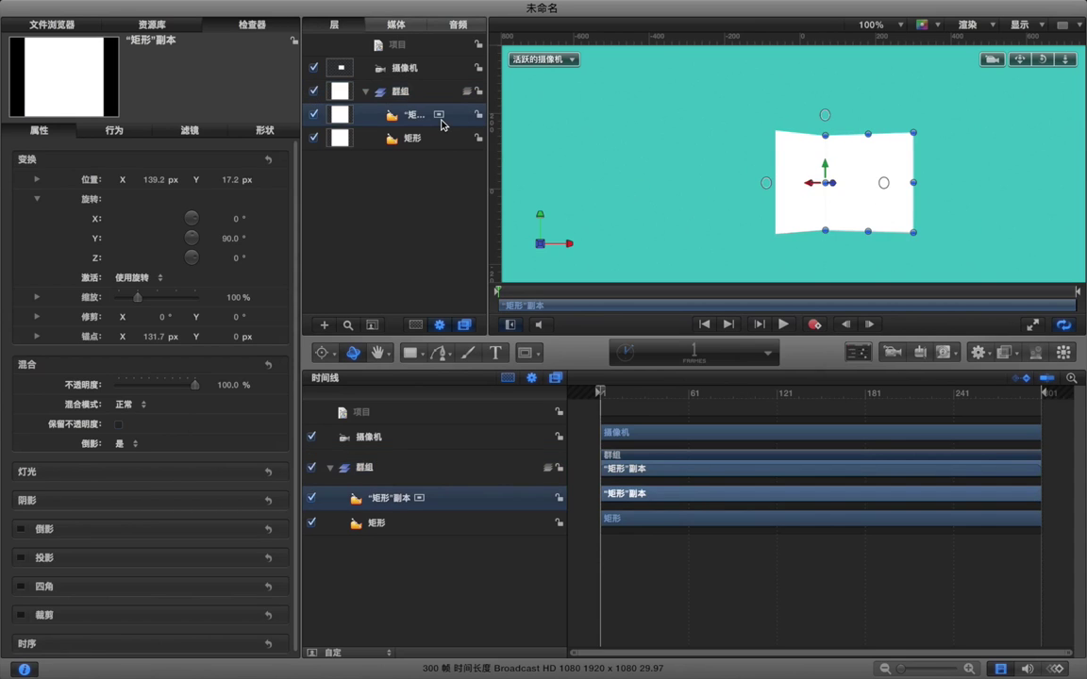
{"action": "key", "text": "super+d"}
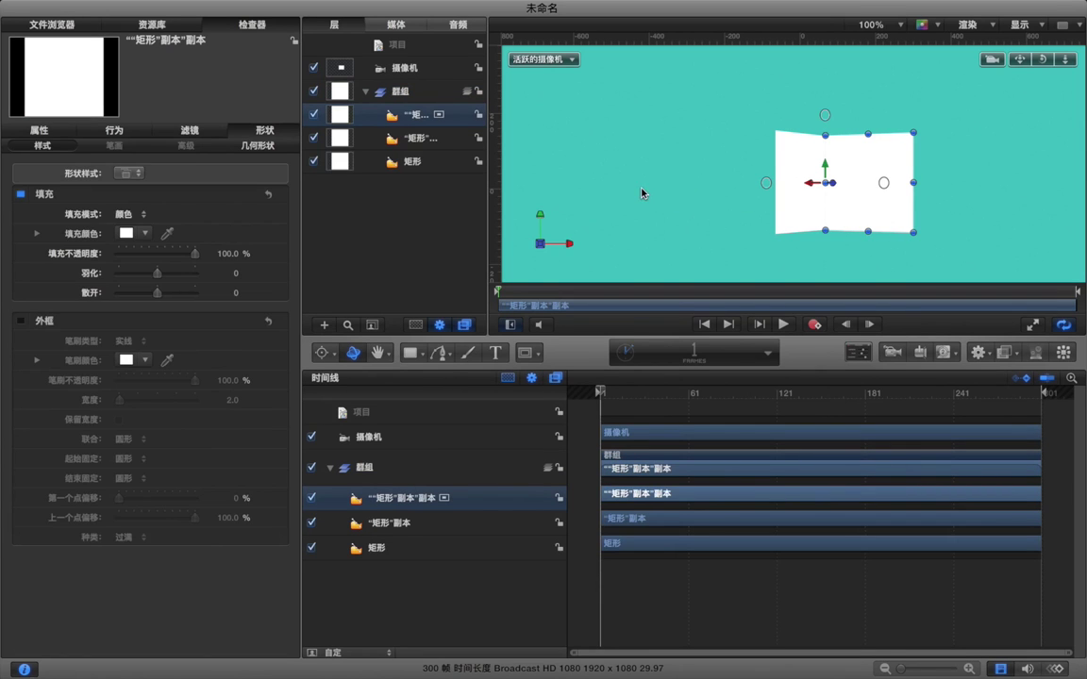
{"action": "left_click", "coordinate": [323, 354]}
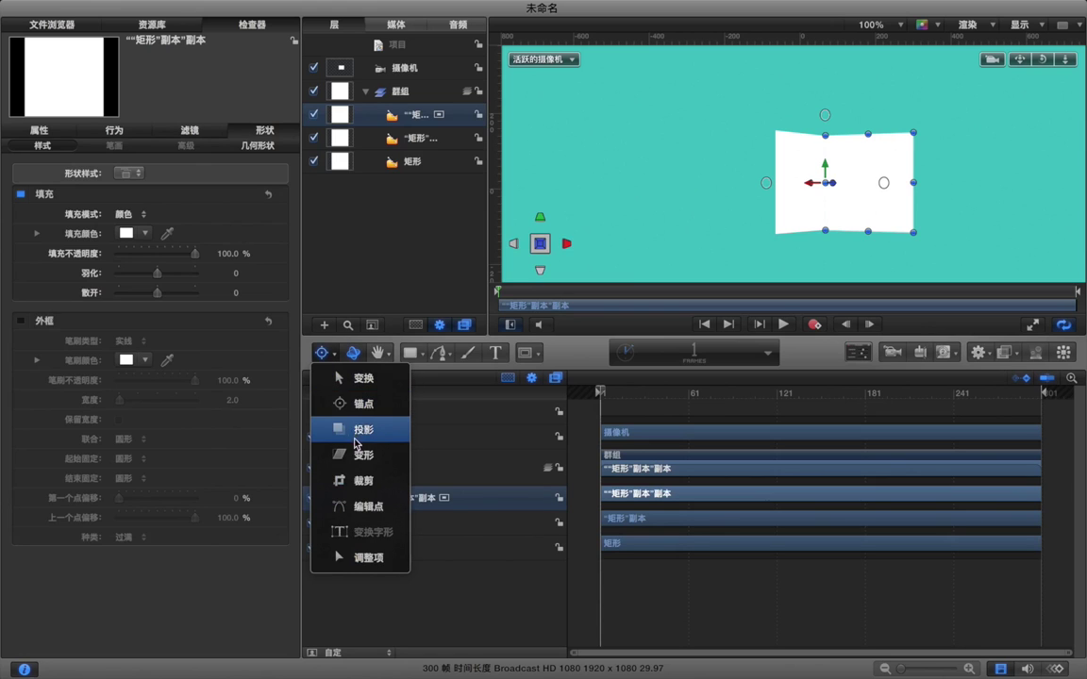
{"action": "left_click", "coordinate": [360, 410]}
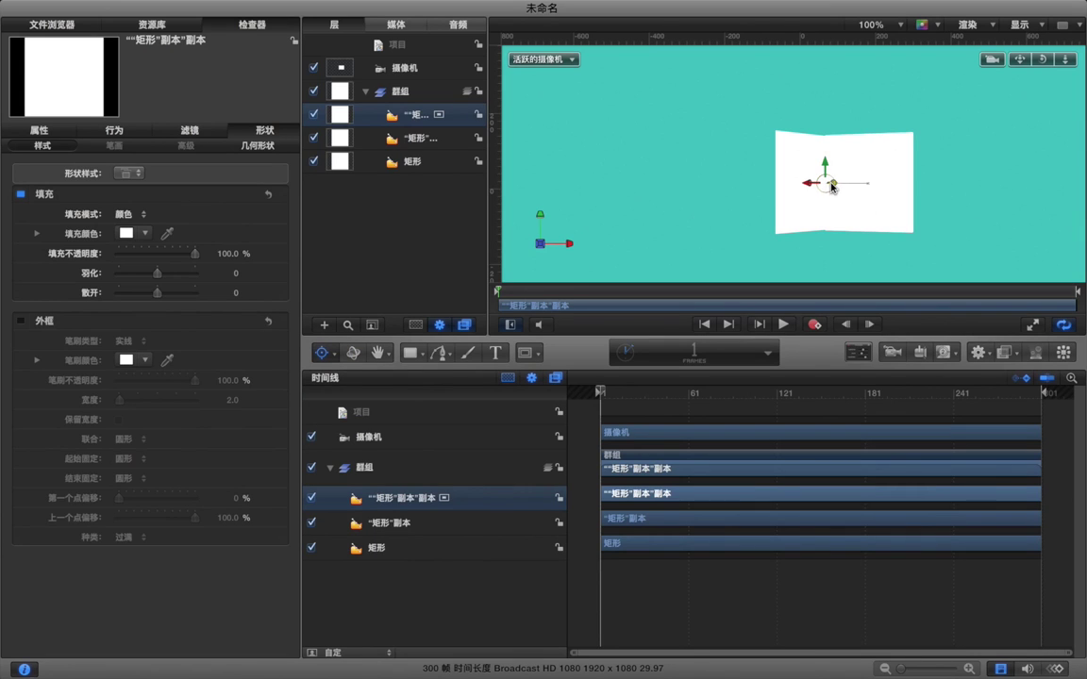
{"action": "left_click_drag", "start_coordinate": [829, 185], "coordinate": [898, 190]}
- Rotate the camera to about -26° around its Y axis
{"action": "left_click", "coordinate": [404, 68]}
{"action": "left_click_drag", "start_coordinate": [226, 237], "coordinate": [226, 238]}
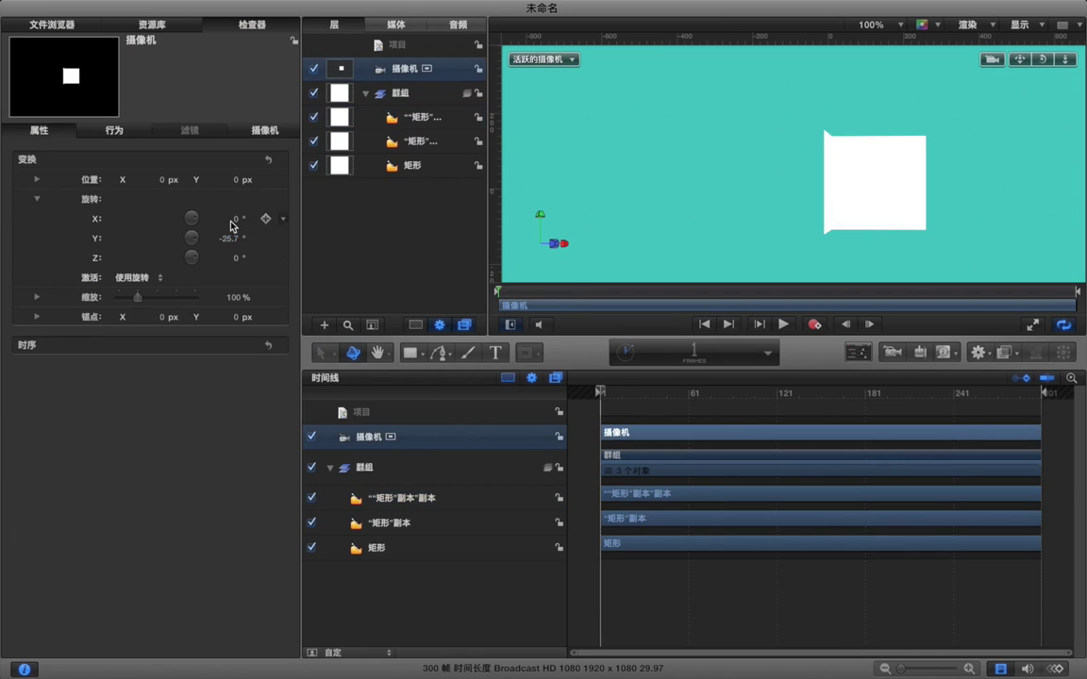
- Set the second copy's Y rotation to 180° so it folds around its outer edge
{"action": "left_click", "coordinate": [412, 116]}
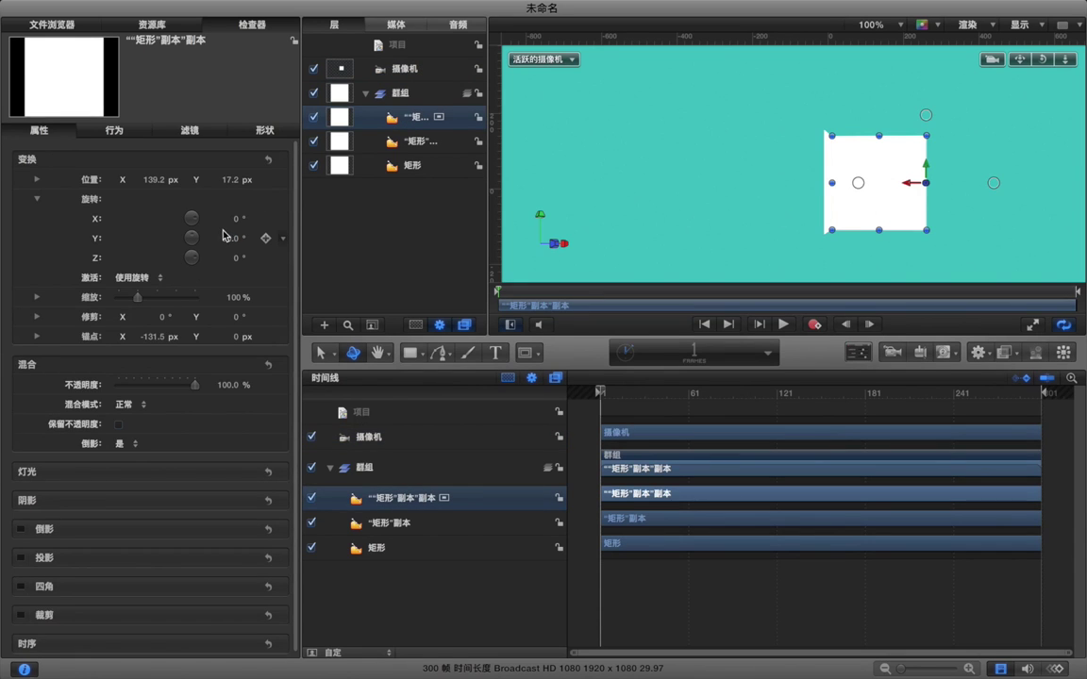
{"action": "left_click_drag", "start_coordinate": [230, 238], "coordinate": [228, 239]}
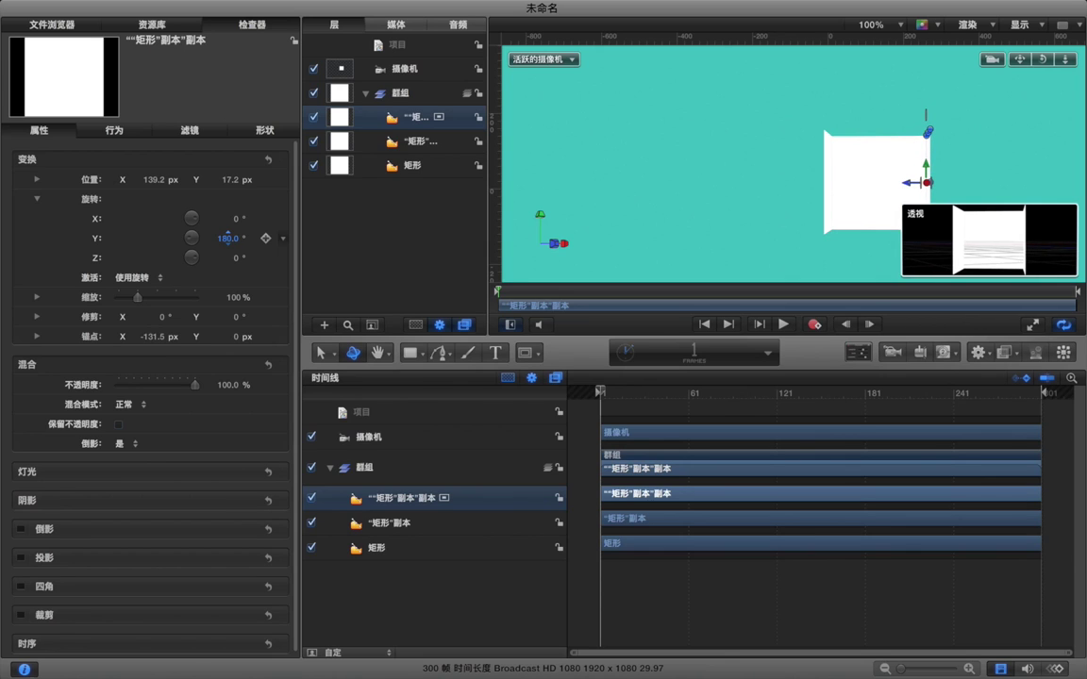
{"action": "left_click", "coordinate": [421, 255]}
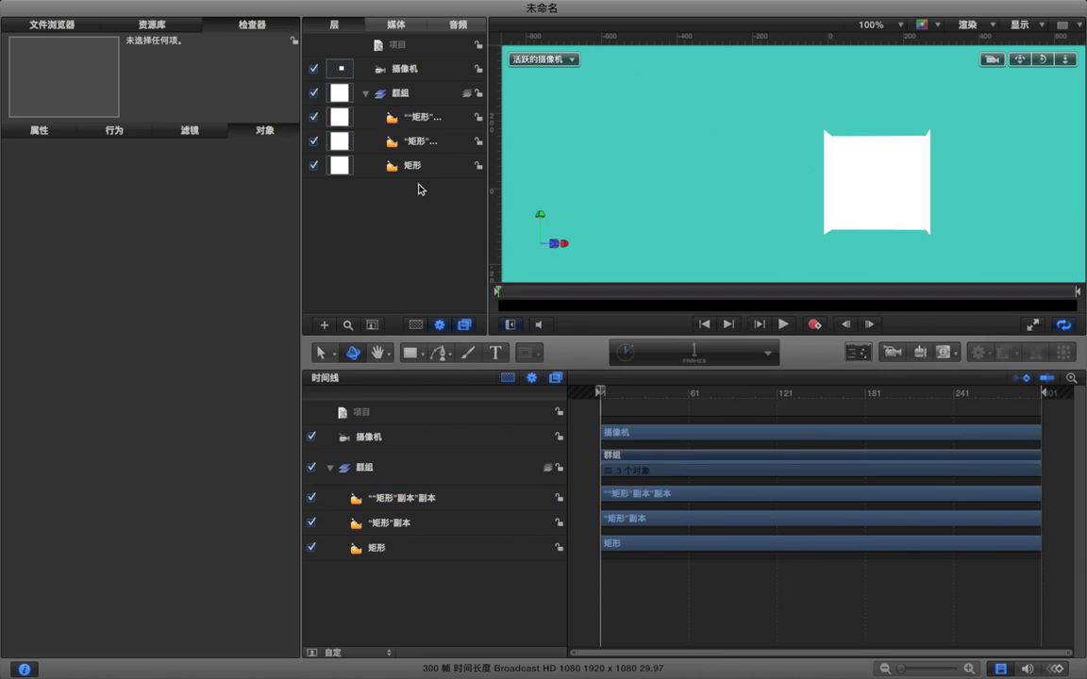
- Reset the camera's Y rotation to 0°
{"action": "left_click", "coordinate": [420, 75]}
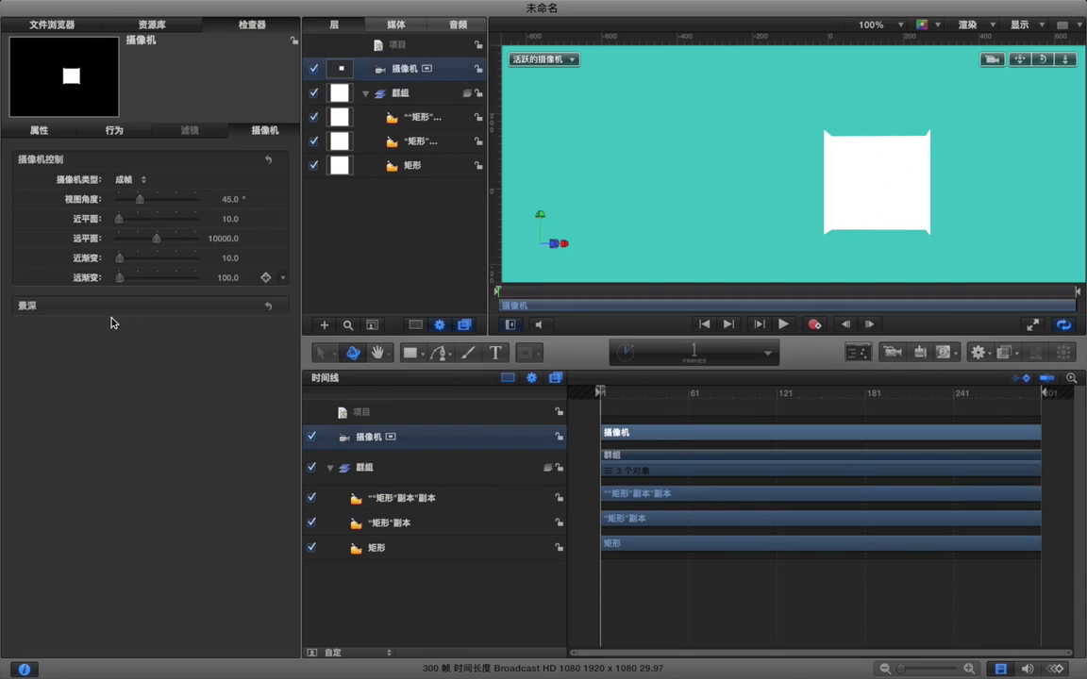
{"action": "left_click", "coordinate": [55, 140]}
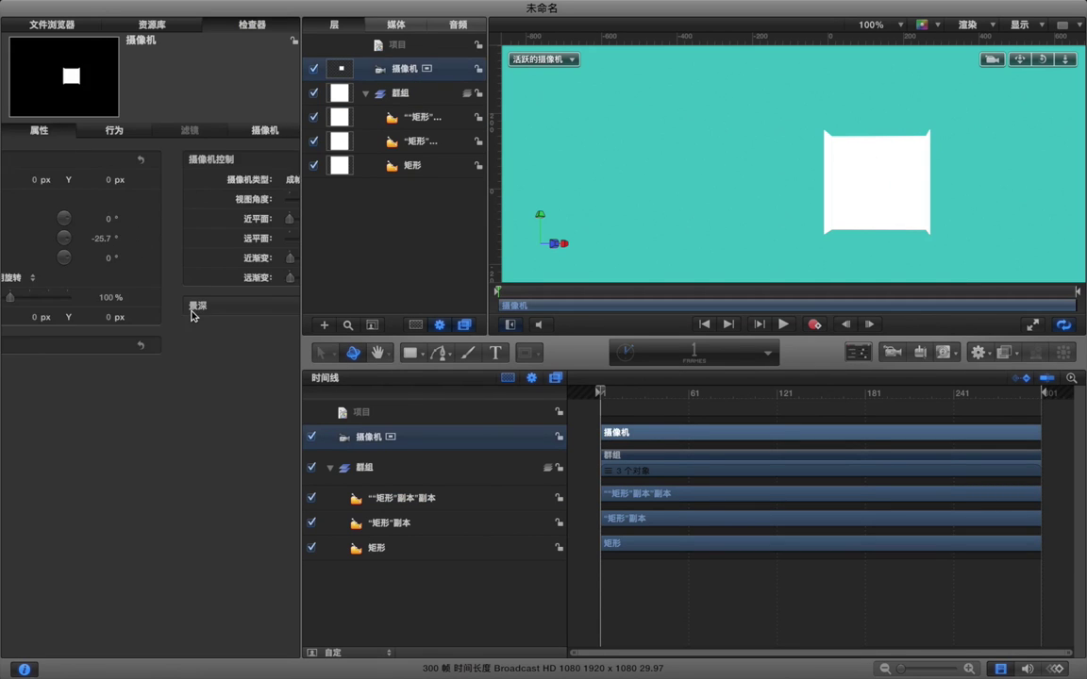
{"action": "left_click", "coordinate": [229, 239]}
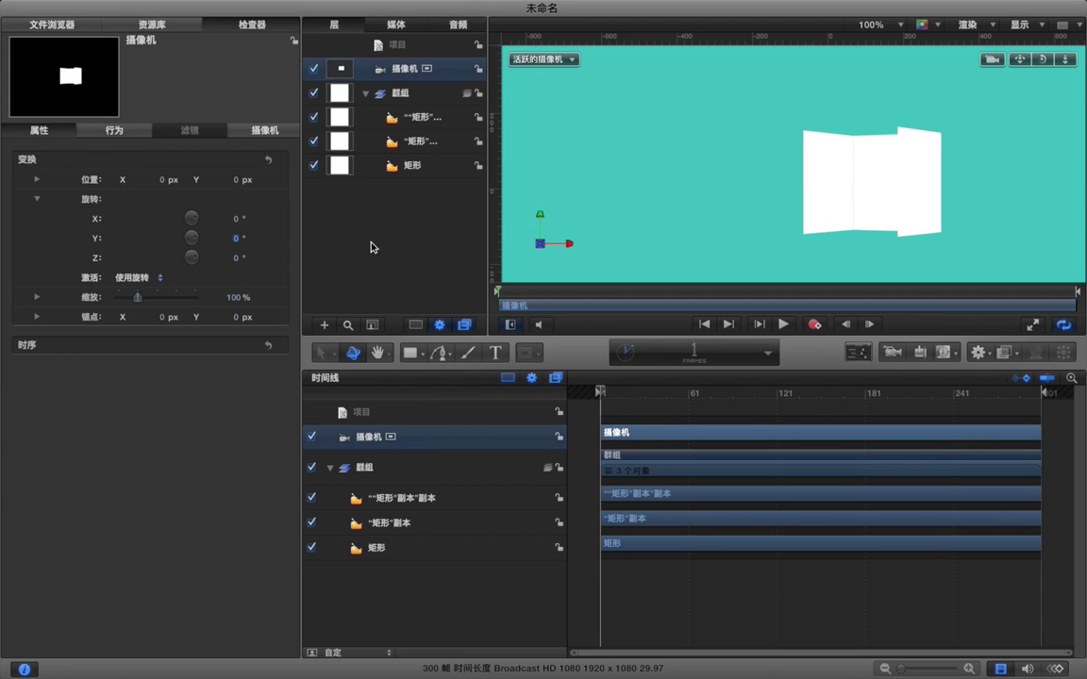
- Duplicate the second copy of the square and rotate the camera to about -124° around its Y axis
{"action": "left_click", "coordinate": [403, 122]}
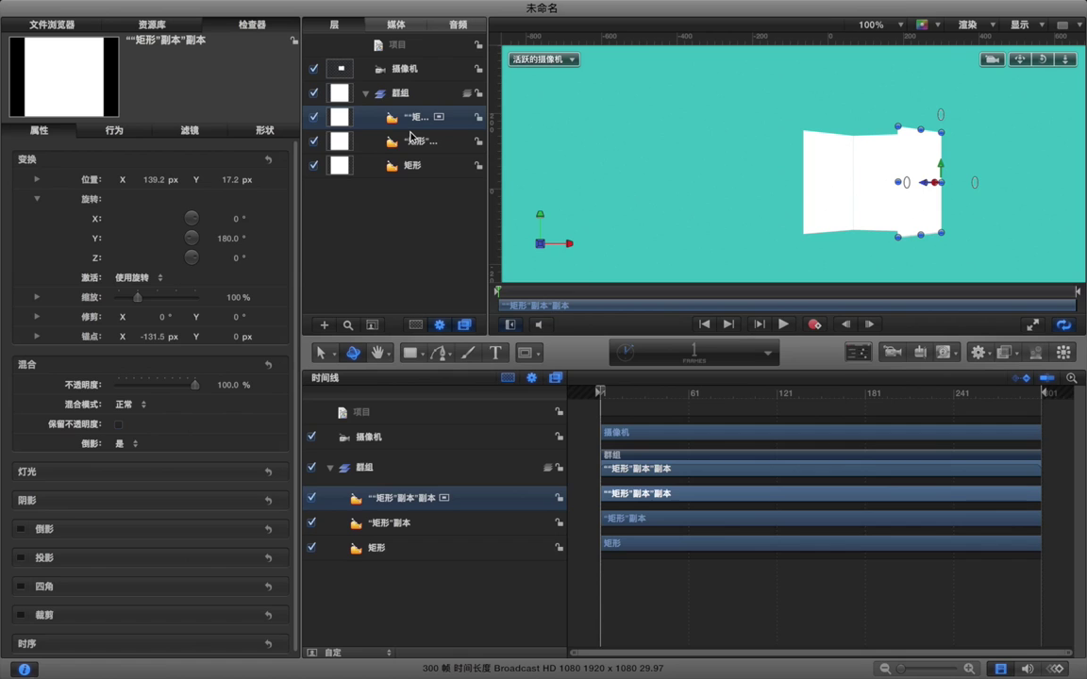
{"action": "key", "text": "super+d"}
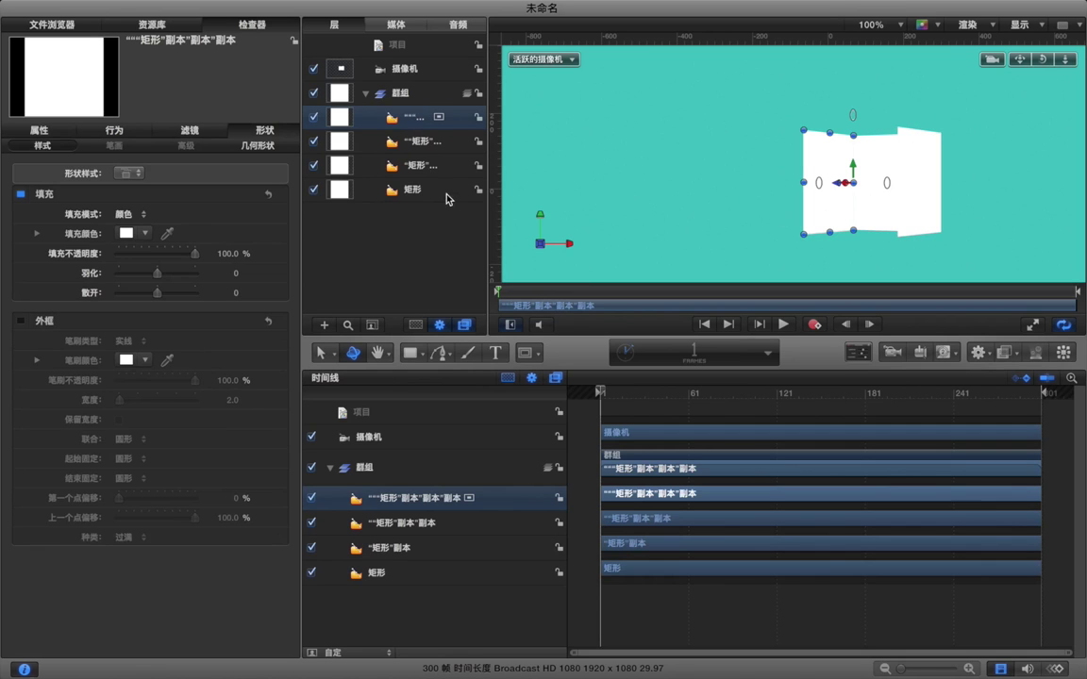
{"action": "left_click", "coordinate": [419, 71]}
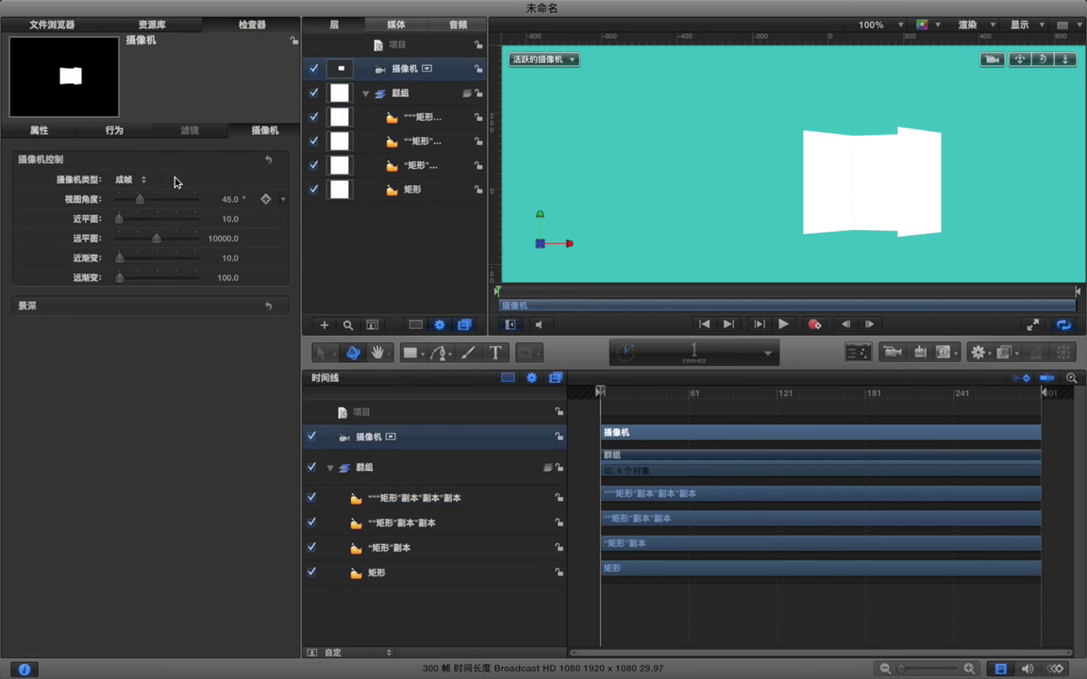
{"action": "left_click", "coordinate": [48, 126]}
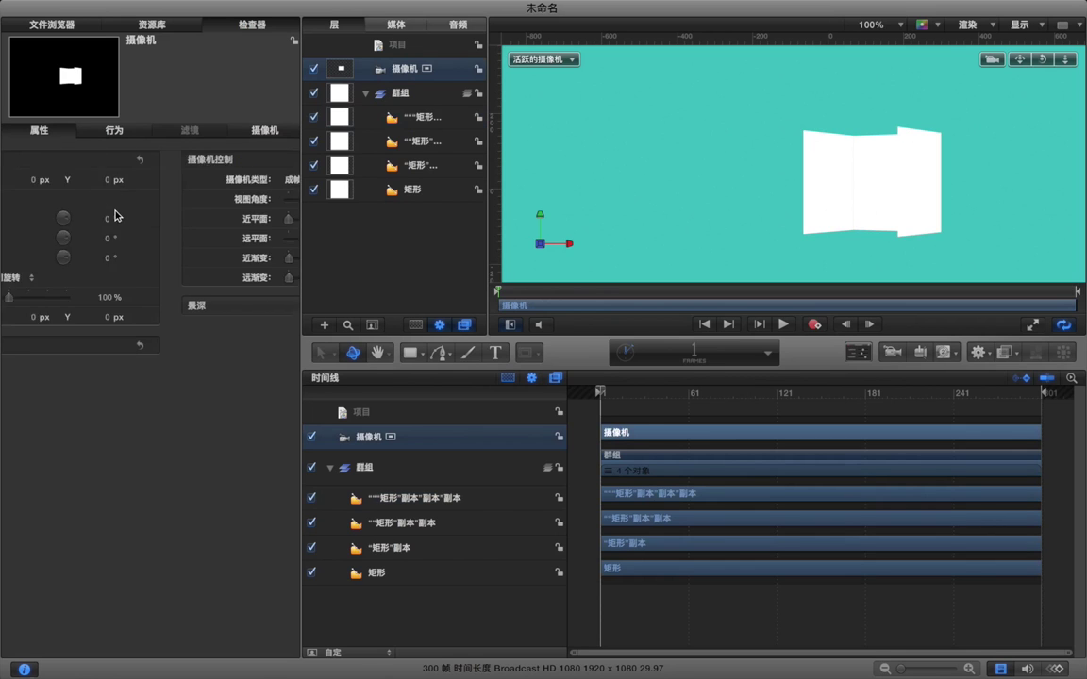
{"action": "mouse_move", "coordinate": [236, 241]}
{"action": "left_mouse_down"}
{"action": "mouse_move", "coordinate": [123, 241]}
{"action": "mouse_move", "coordinate": [222, 242]}
{"action": "left_mouse_up"}
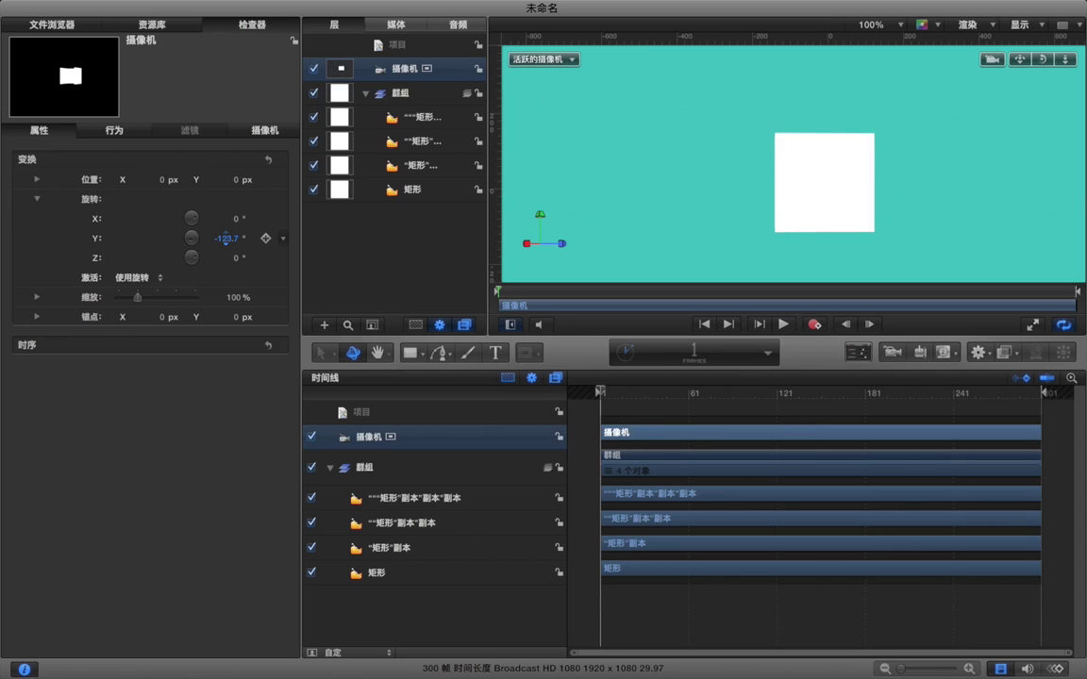
- Move the newest copy's anchor point to its opposite vertical edge, at about X 131.8 px
{"action": "left_click", "coordinate": [391, 115]}
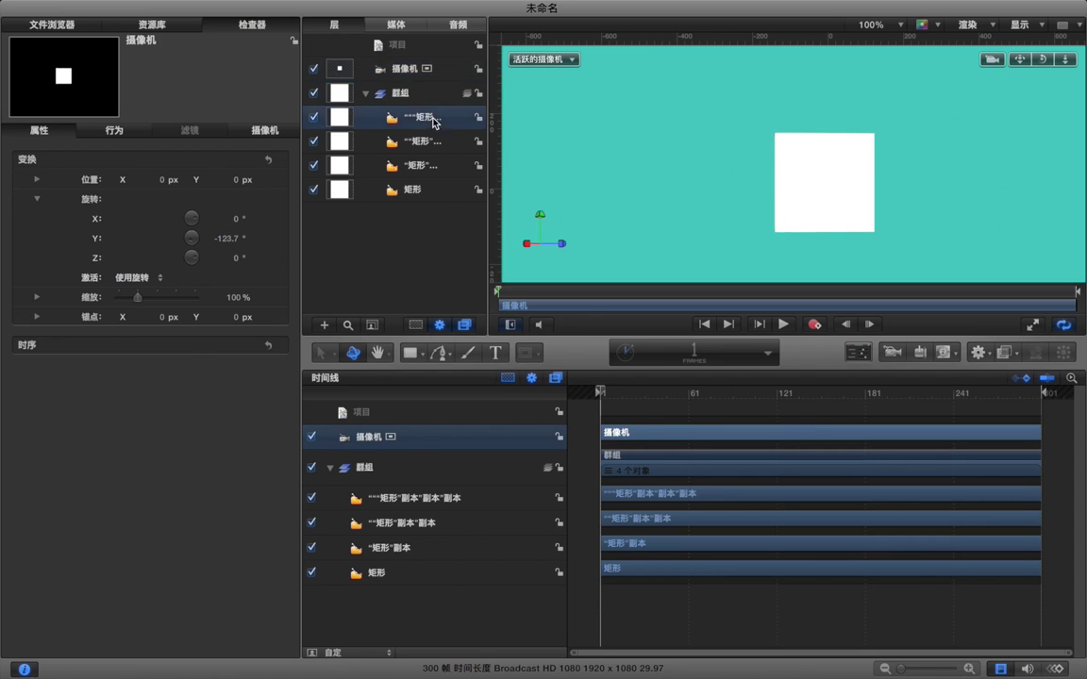
{"action": "left_click", "coordinate": [331, 354]}
{"action": "left_click", "coordinate": [329, 402]}
{"action": "key", "text": "super+equal"}
{"action": "key", "text": "super+equal"}
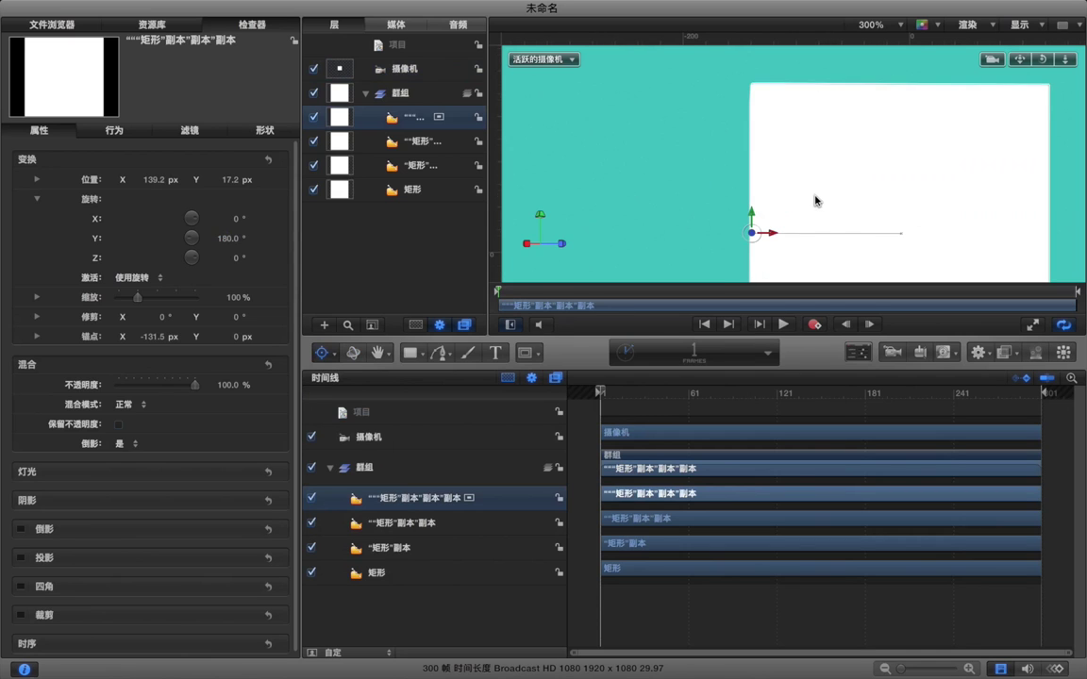
{"action": "scroll", "coordinate": [790, 222], "scroll_direction": "down", "scroll_amount": 2}
{"action": "left_click_drag", "start_coordinate": [776, 180], "coordinate": [1086, 181]}
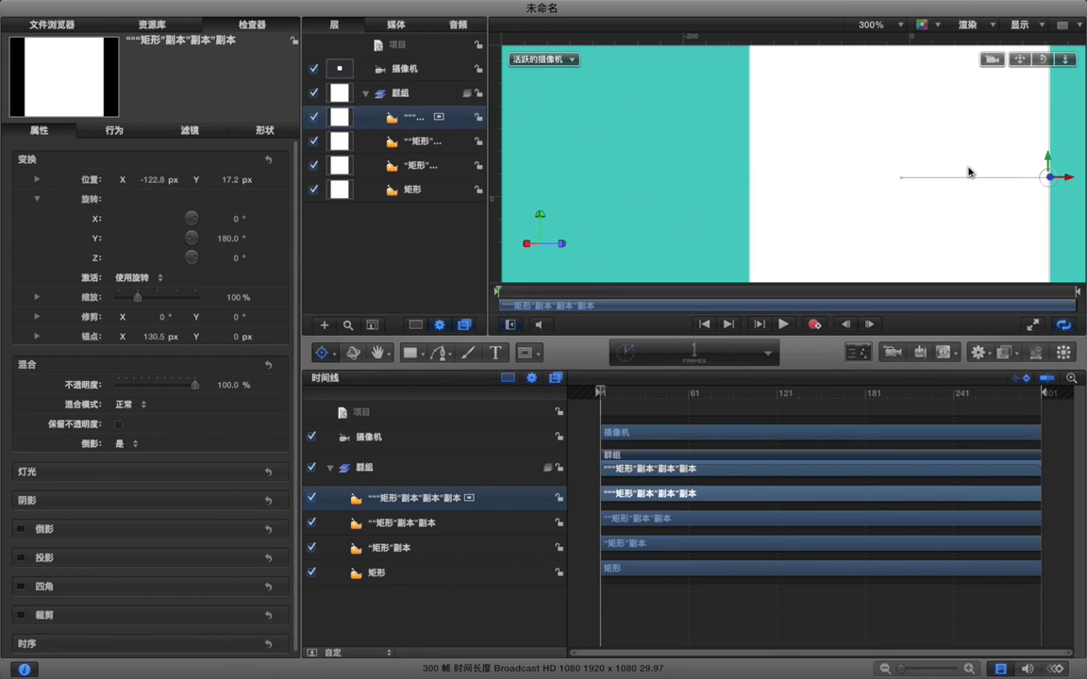
{"action": "scroll", "coordinate": [968, 171], "scroll_direction": "right", "scroll_amount": 6}
{"action": "left_click_drag", "start_coordinate": [780, 181], "coordinate": [781, 181]}
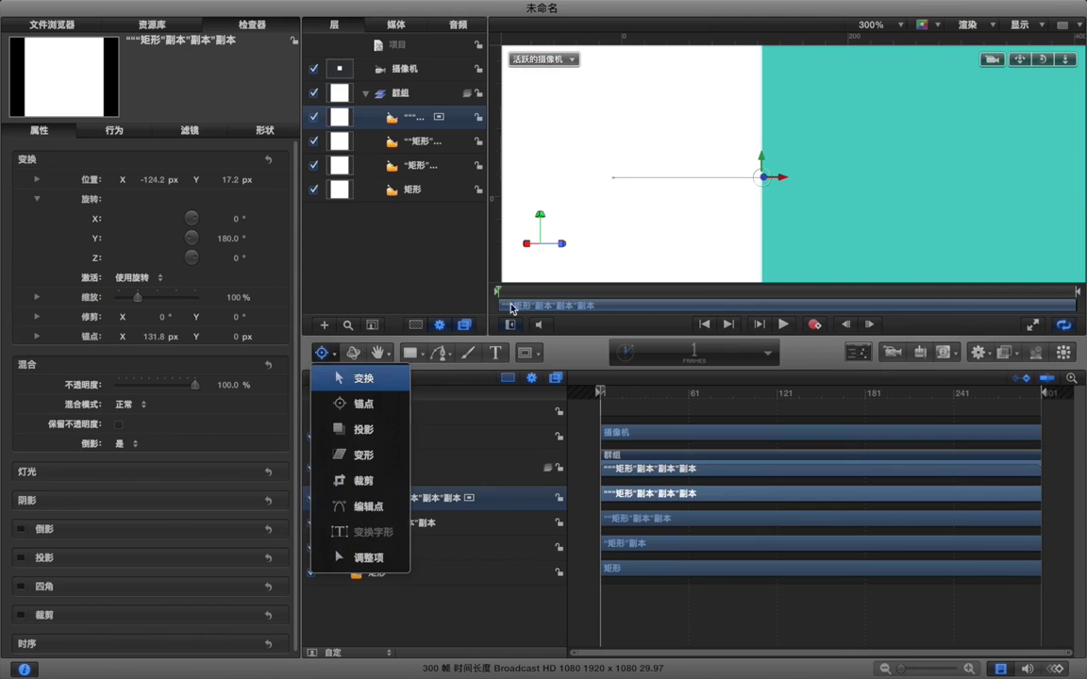
- Rotate the newest copy around its Y axis so it folds at the anchored edge and closes the box's open side
{"action": "left_click", "coordinate": [338, 378]}
{"action": "key", "text": "alt+z"}
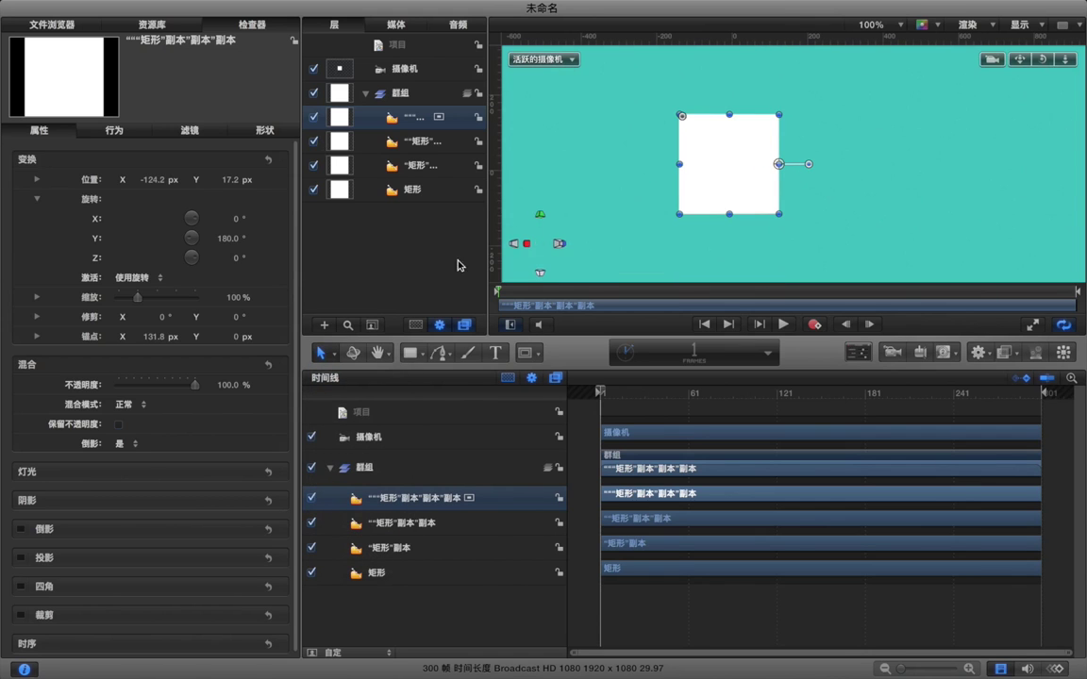
{"action": "mouse_move", "coordinate": [227, 235]}
{"action": "left_mouse_down"}
{"action": "mouse_move", "coordinate": [240, 235]}
{"action": "mouse_move", "coordinate": [229, 239]}
{"action": "left_mouse_up"}
{"action": "left_click", "coordinate": [415, 246]}
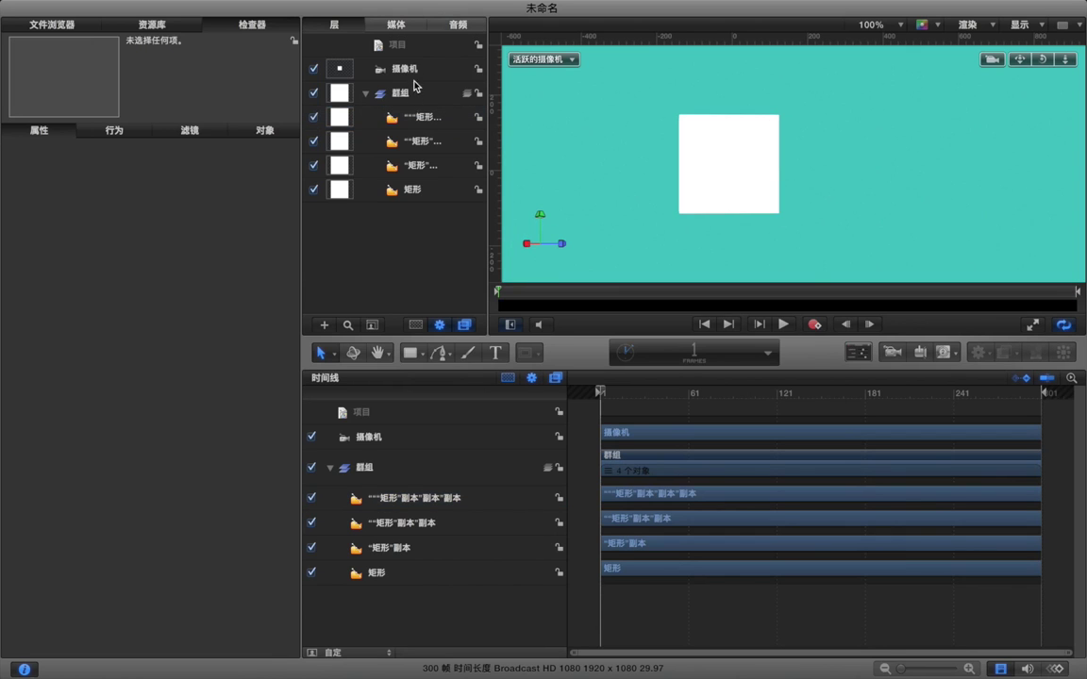
- Rotate the camera around its Y axis to about -480.6° and inspect how the four side panels meet
{"action": "left_click", "coordinate": [412, 72]}
{"action": "mouse_move", "coordinate": [226, 238]}
{"action": "left_mouse_down"}
{"action": "mouse_move", "coordinate": [238, 242]}
{"action": "mouse_move", "coordinate": [227, 240]}
{"action": "left_mouse_up"}
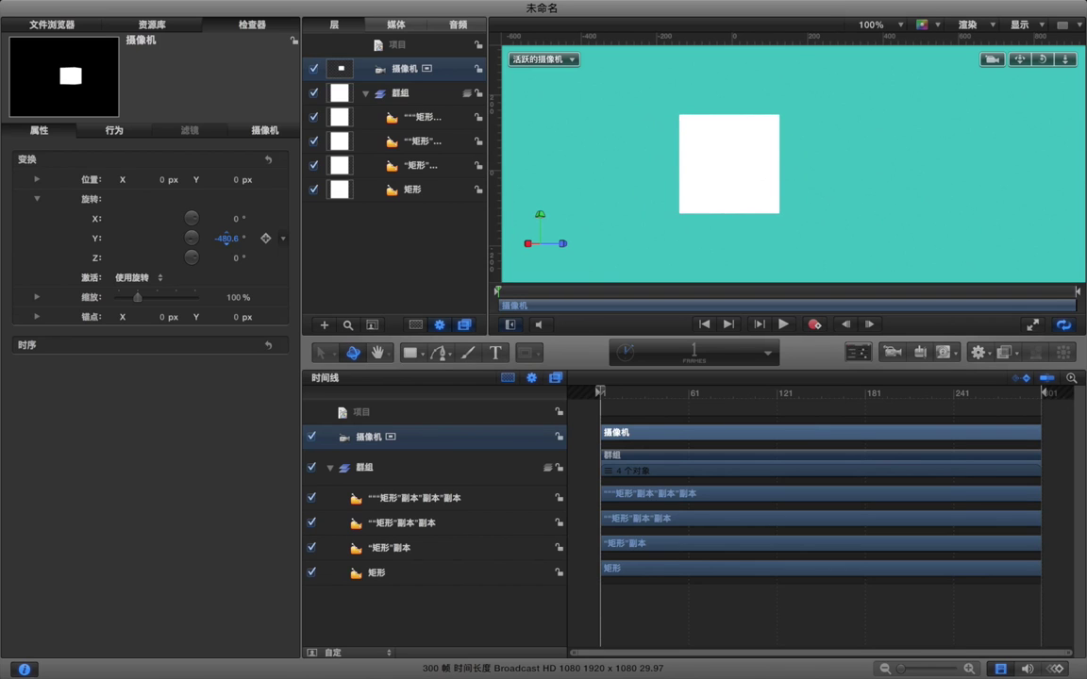
{"action": "left_click", "coordinate": [408, 142]}
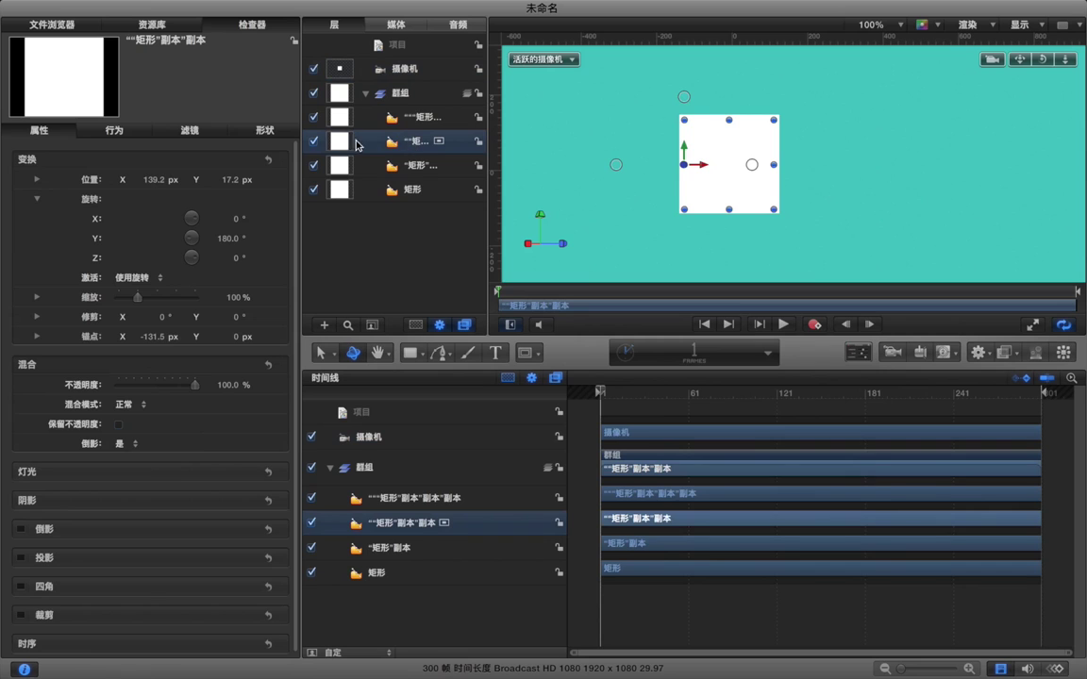
- Reset the camera's Y rotation to 0°
{"action": "left_click", "coordinate": [408, 68]}
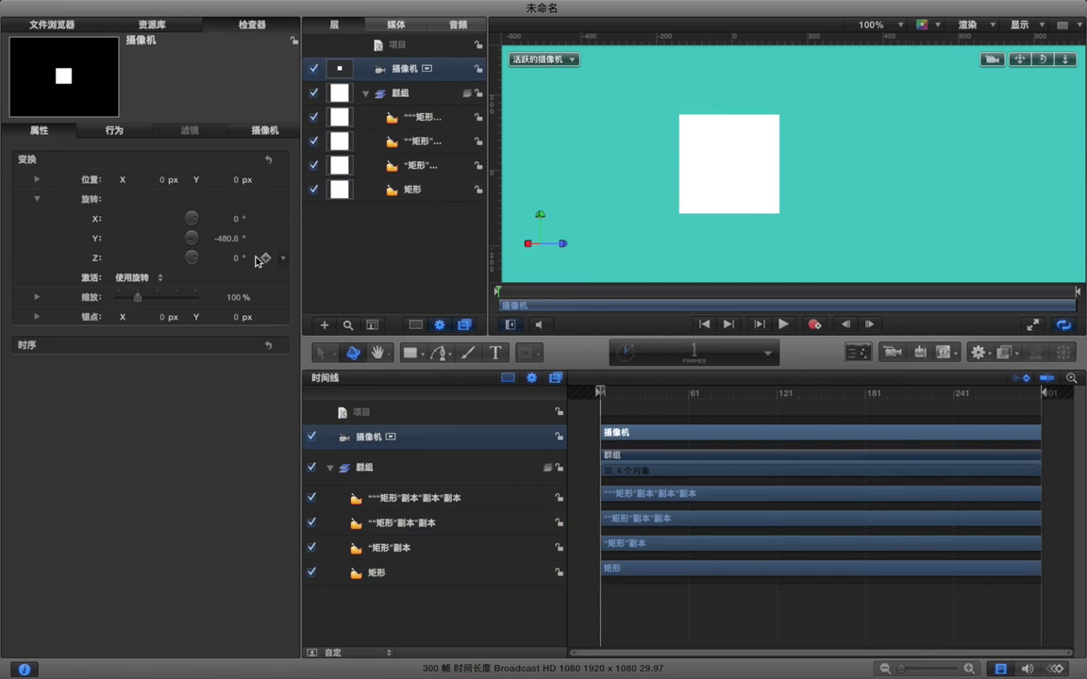
{"action": "left_click", "coordinate": [228, 240]}
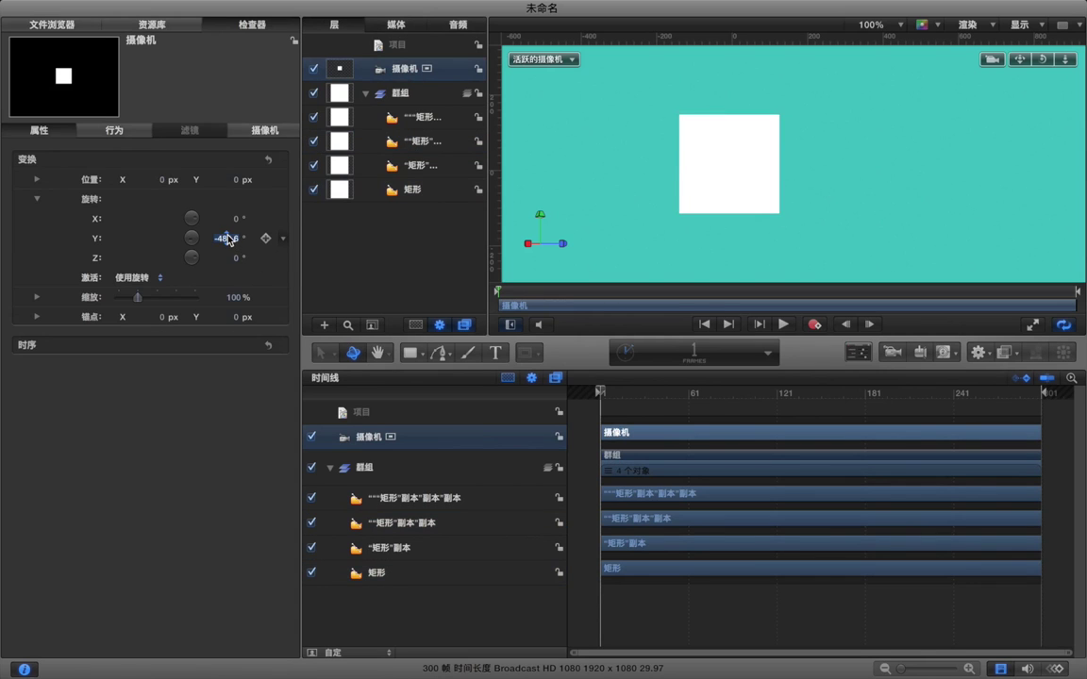
{"action": "type", "text": "0"}
{"action": "key", "text": "Return"}
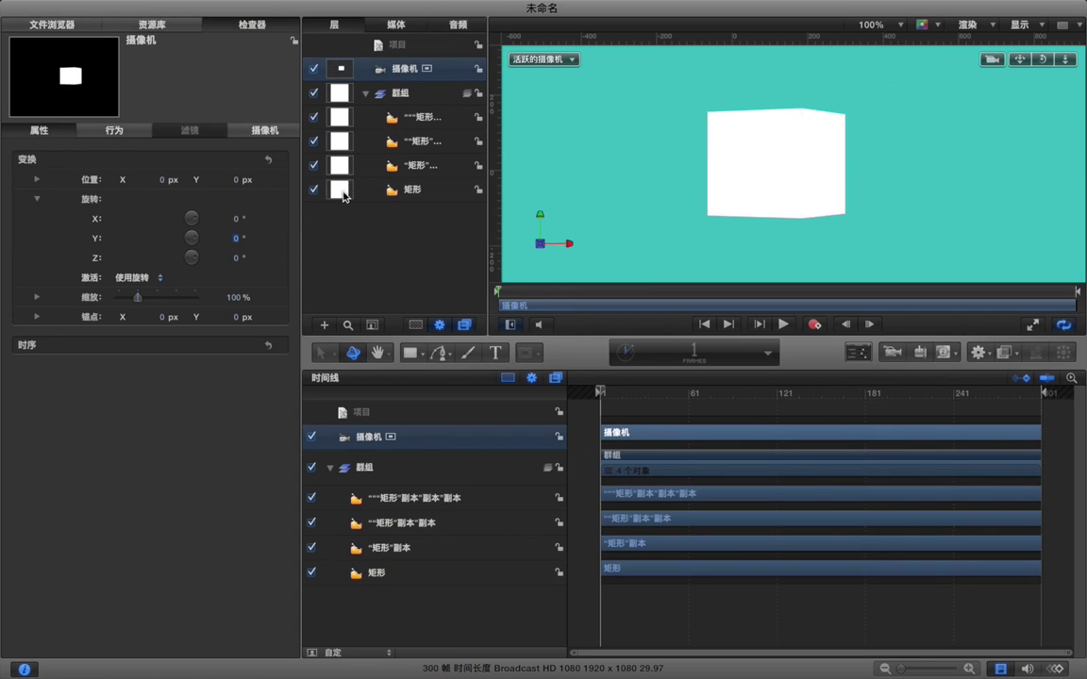
- Duplicate the original rectangle and move the copy's anchor point to its top edge, at about Y 142.9 px
{"action": "left_click", "coordinate": [412, 191]}
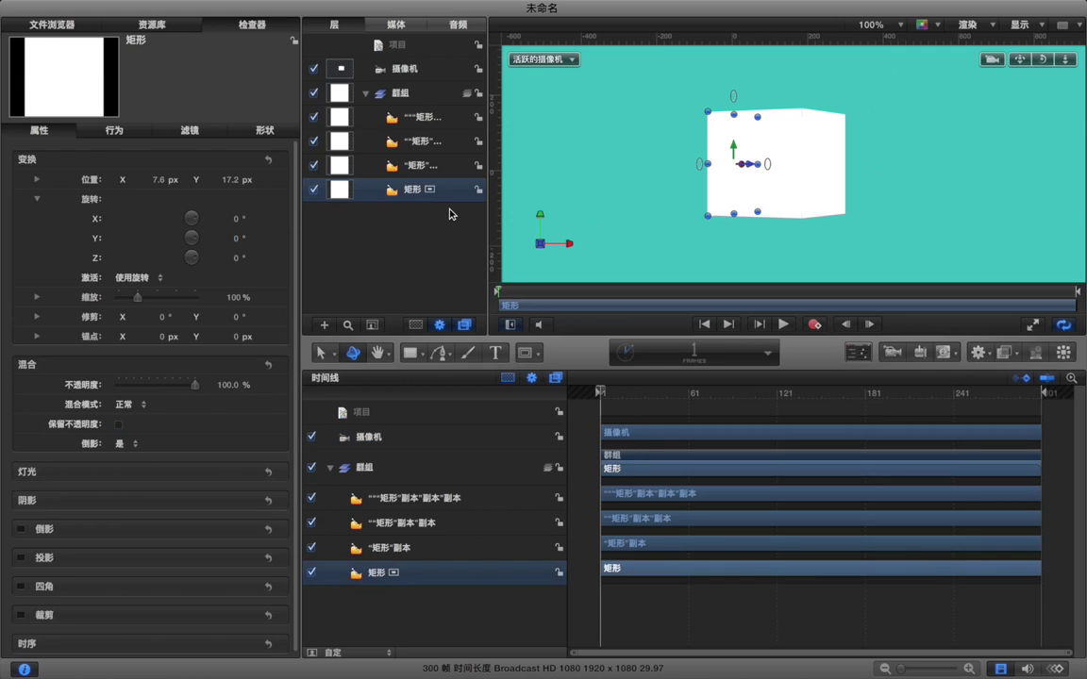
{"action": "key", "text": "super+d"}
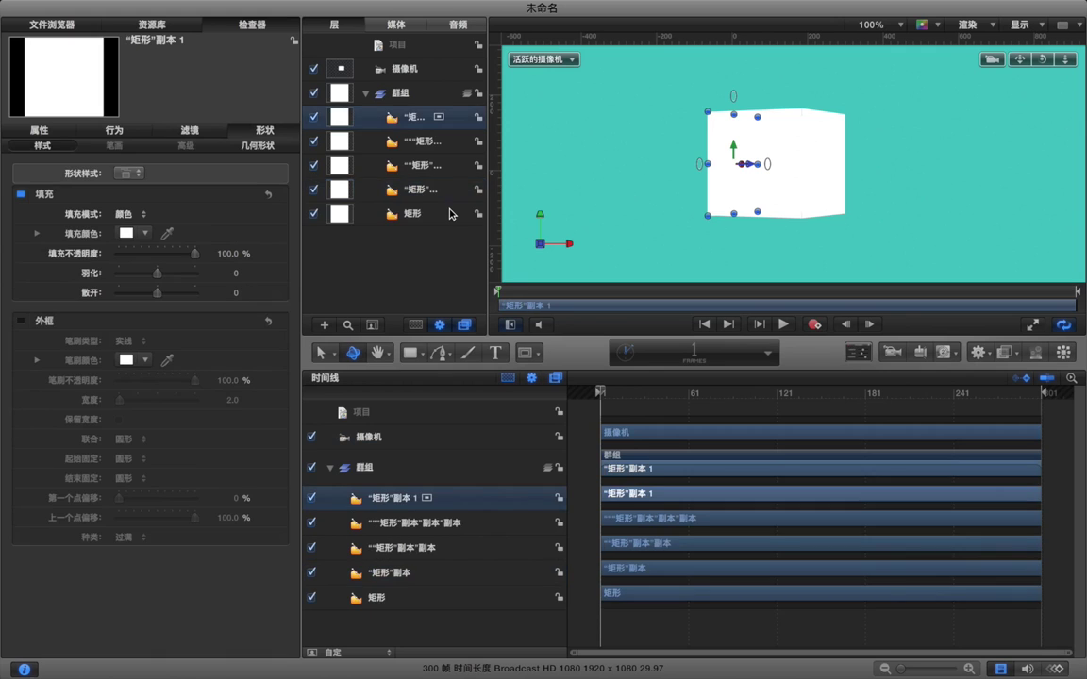
{"action": "left_click", "coordinate": [334, 351]}
{"action": "left_click", "coordinate": [368, 378]}
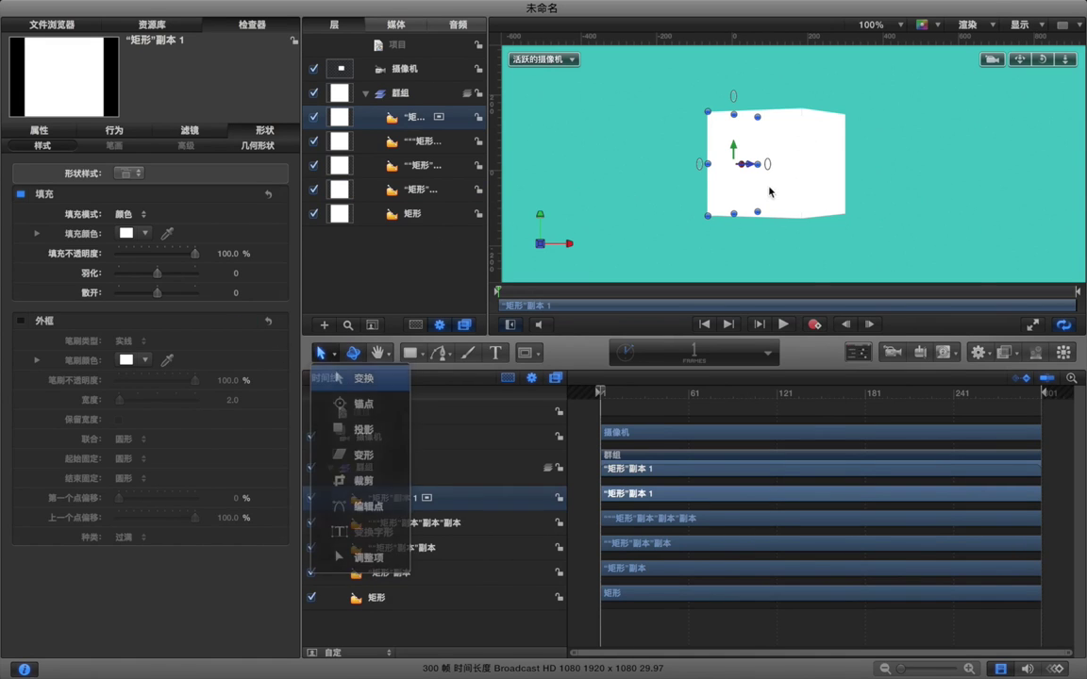
{"action": "left_click", "coordinate": [330, 354]}
{"action": "left_click", "coordinate": [368, 404]}
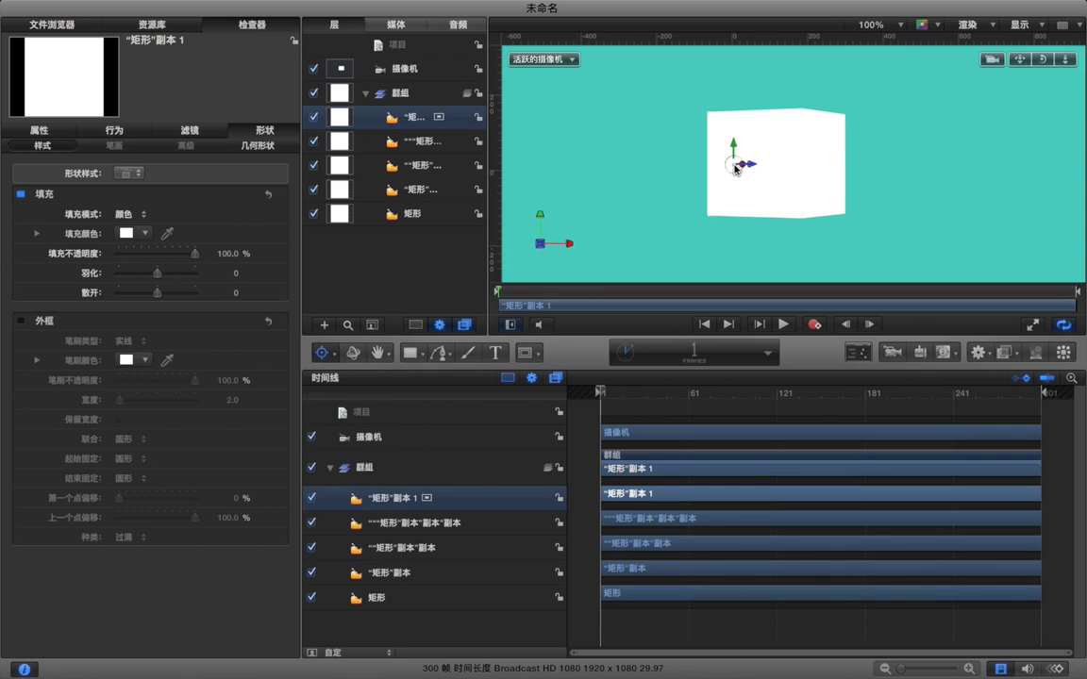
{"action": "left_click_drag", "start_coordinate": [733, 145], "coordinate": [733, 94]}
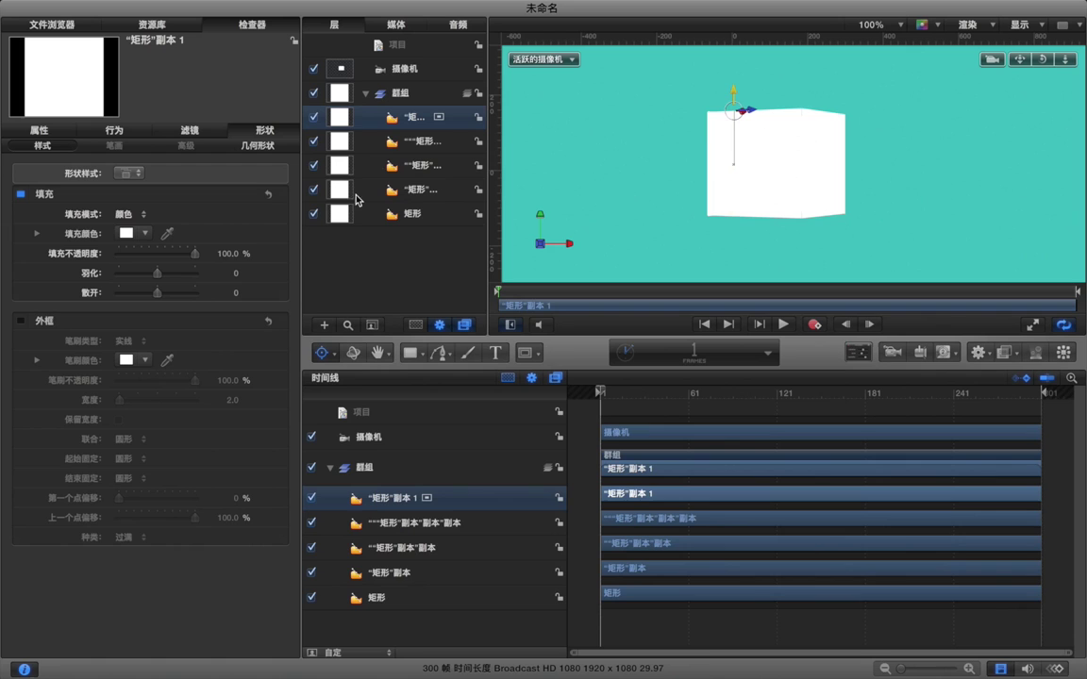
- Set the new copy's X rotation to -90° so it folds over as the box's top panel
{"action": "left_click", "coordinate": [327, 362]}
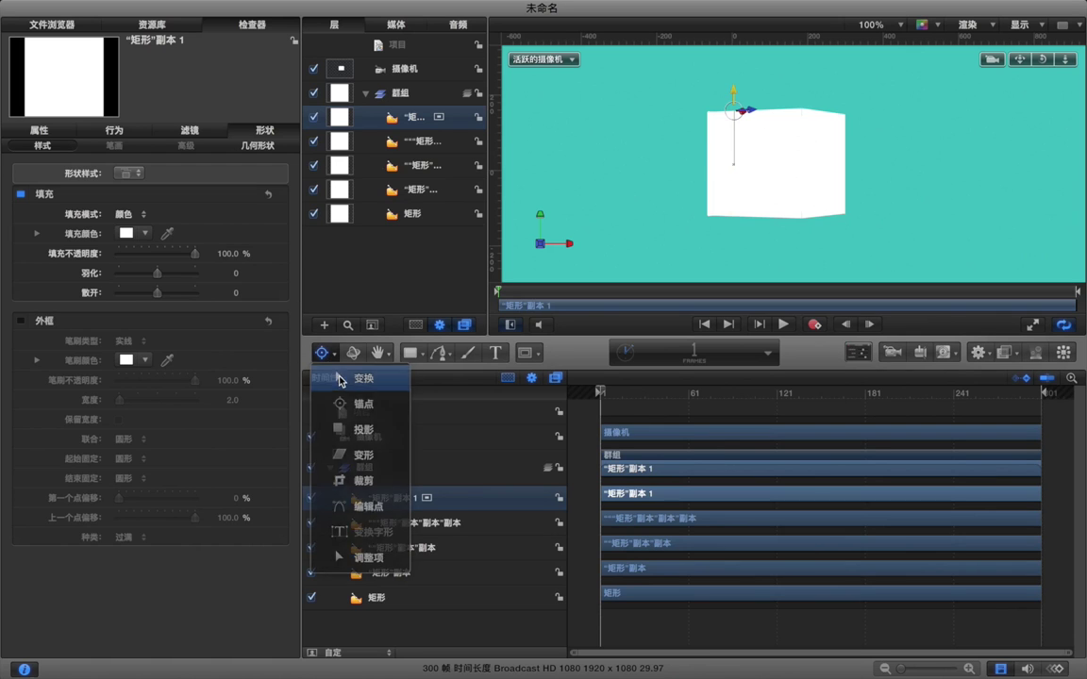
{"action": "left_click", "coordinate": [345, 379]}
{"action": "left_click", "coordinate": [51, 133]}
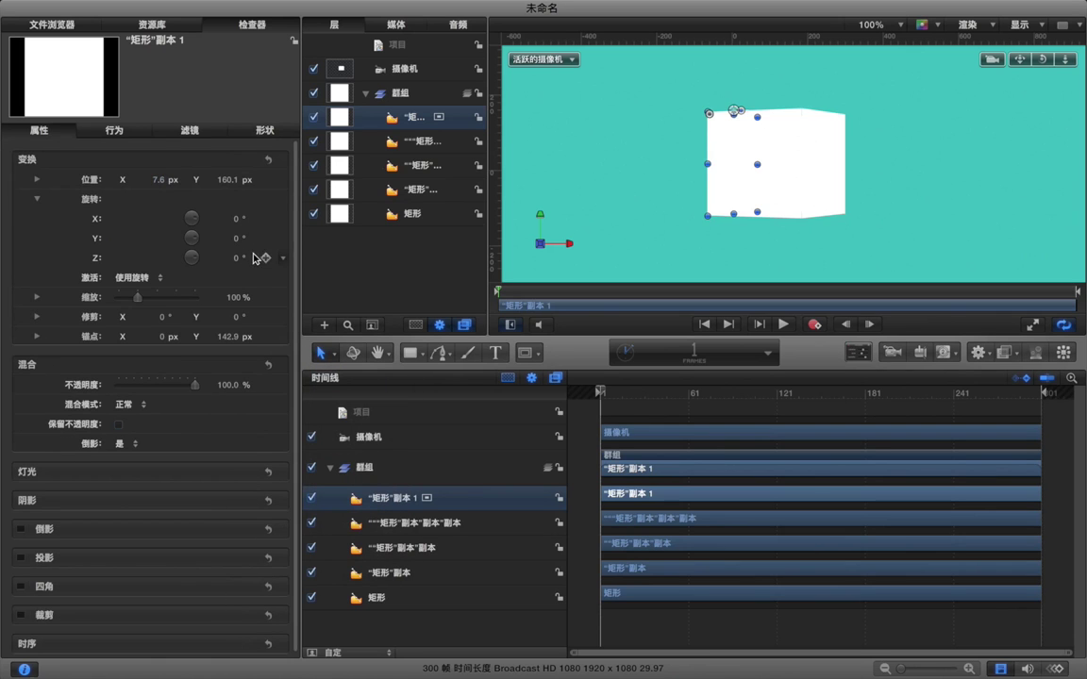
{"action": "left_click_drag", "start_coordinate": [238, 242], "coordinate": [229, 220]}
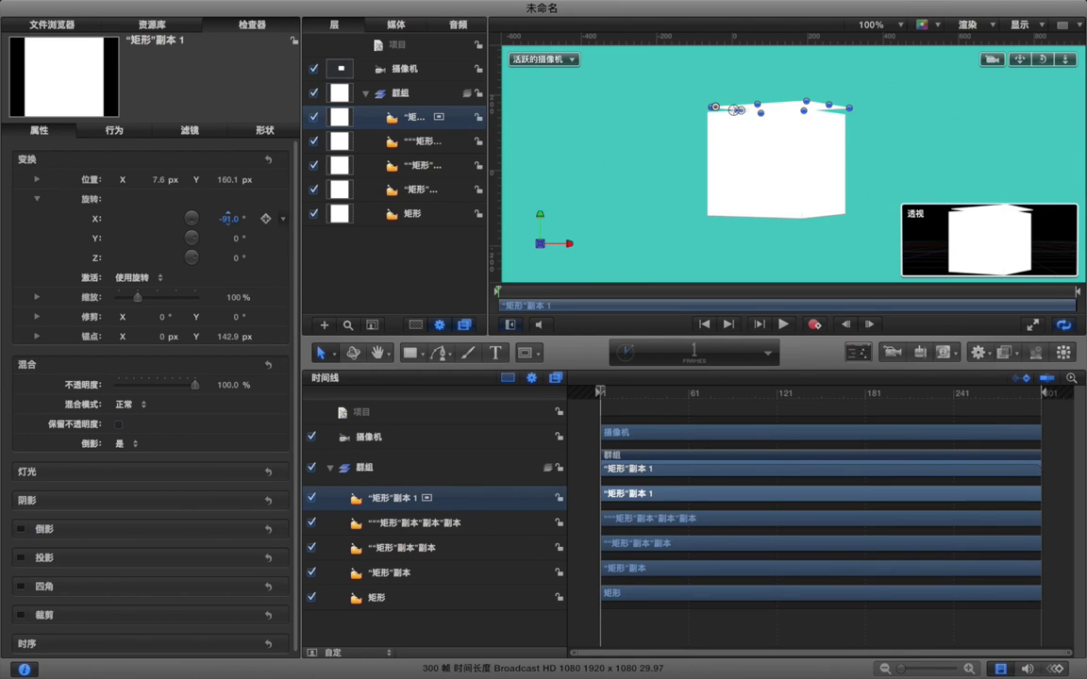
{"action": "left_click_drag", "start_coordinate": [229, 218], "coordinate": [230, 218]}
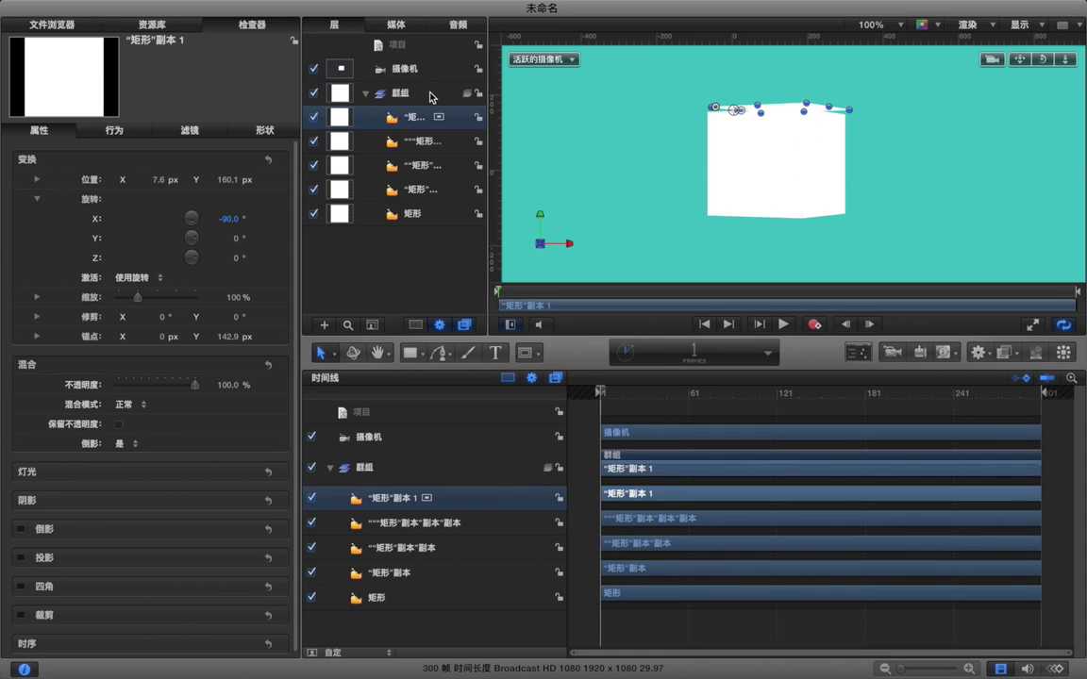
- Rotate the camera to 84° around its Y axis, try an X tilt of about -12°, and undo the tilt
{"action": "left_click", "coordinate": [420, 93]}
{"action": "key", "text": "Up"}
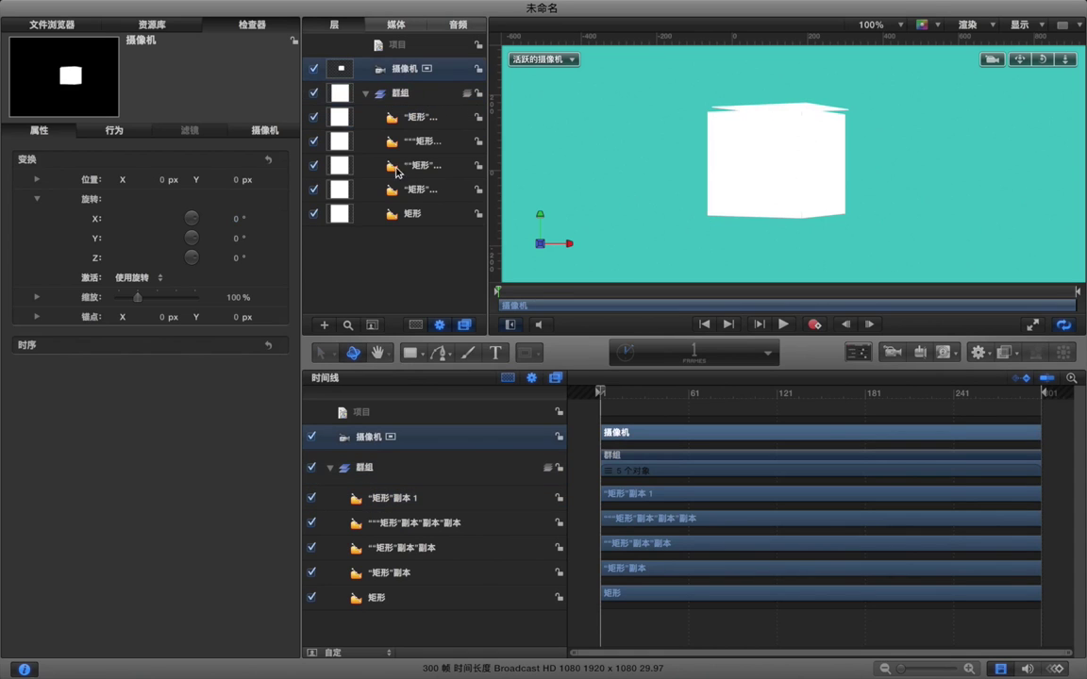
{"action": "mouse_move", "coordinate": [542, 243]}
{"action": "left_click_drag", "start_coordinate": [238, 242], "coordinate": [230, 218]}
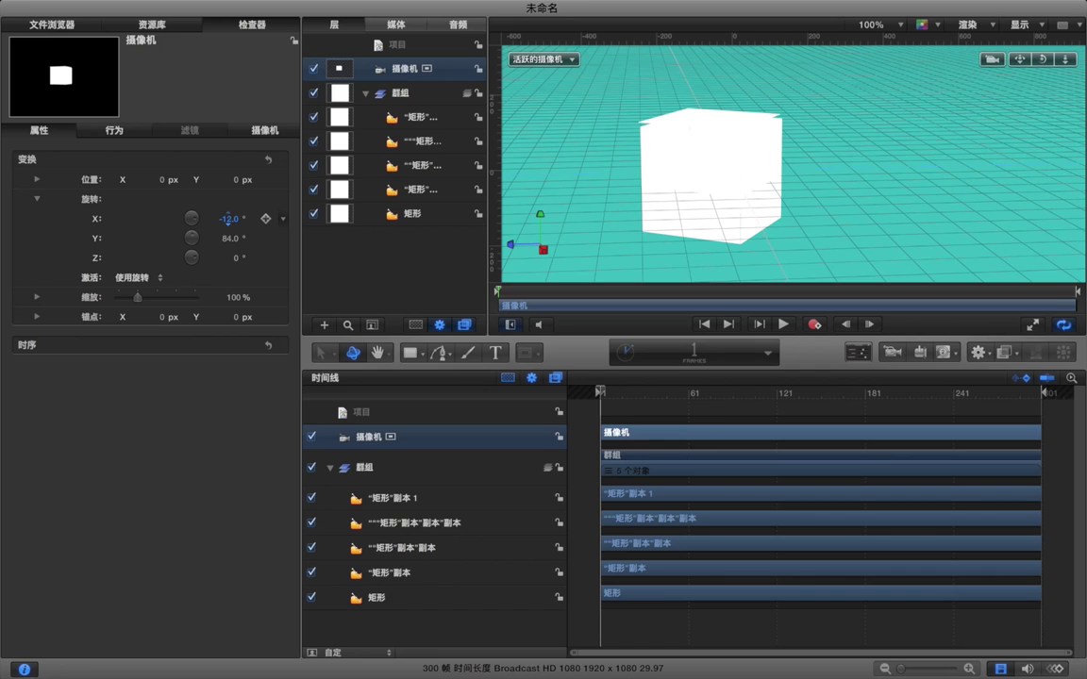
{"action": "mouse_move", "coordinate": [230, 219]}
{"action": "left_mouse_down"}
{"action": "mouse_move", "coordinate": [225, 246]}
{"action": "mouse_move", "coordinate": [238, 258]}
{"action": "mouse_move", "coordinate": [231, 233]}
{"action": "left_mouse_up"}
{"action": "key", "text": "super+z"}
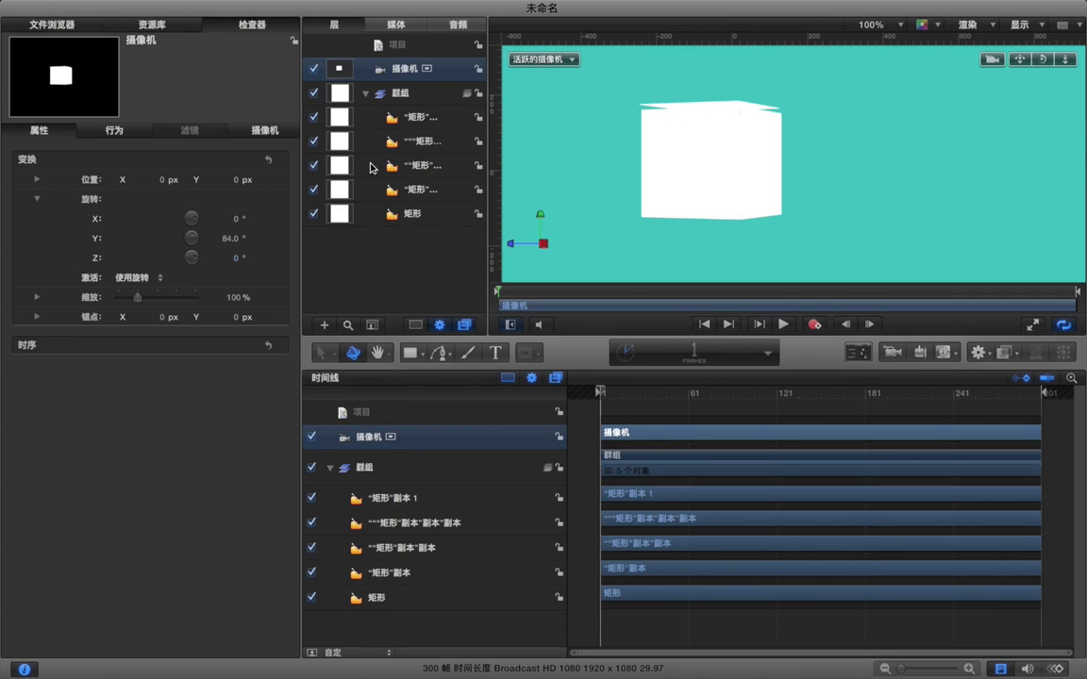
- Lower the top panel onto the side panels, to a Y position of about 147 px
{"action": "left_click", "coordinate": [408, 121]}
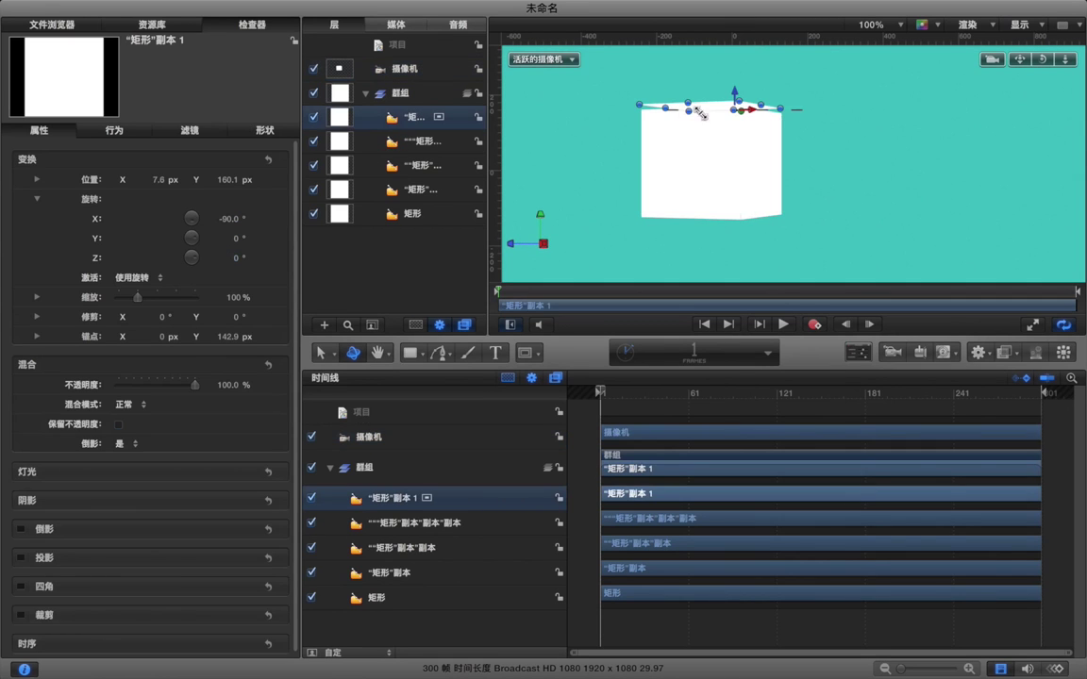
{"action": "left_click", "coordinate": [737, 96]}
{"action": "left_click_drag", "start_coordinate": [737, 96], "coordinate": [737, 98]}
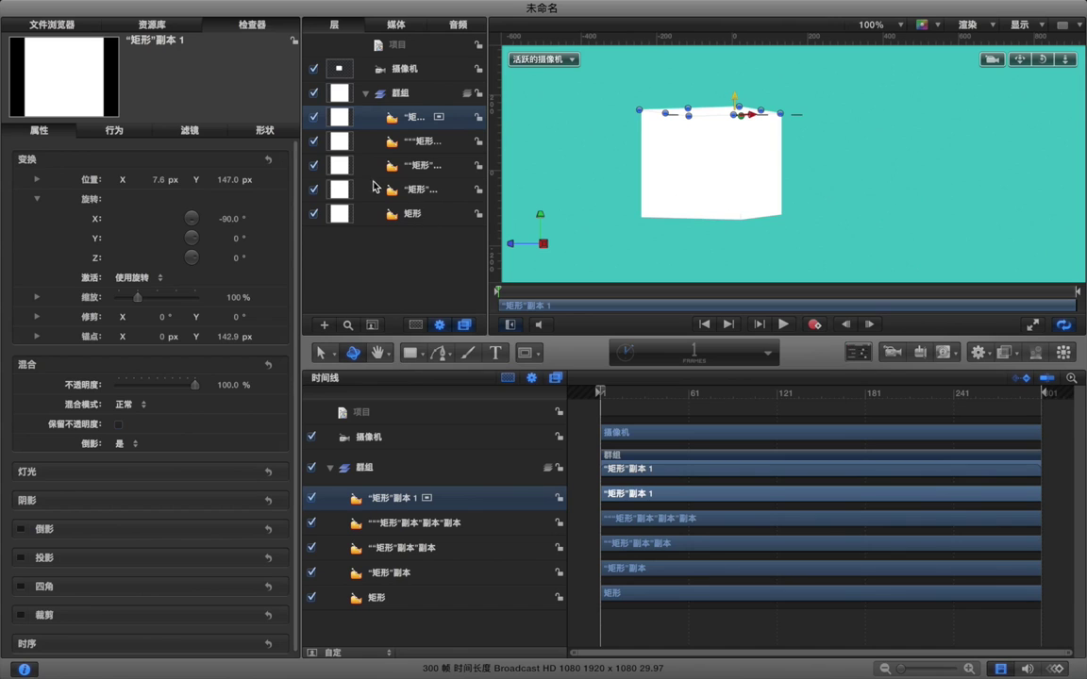
- Turn the camera to view the box from the top panel's side, with X rotation about -94° and Y about -27.4°
{"action": "left_click", "coordinate": [358, 68]}
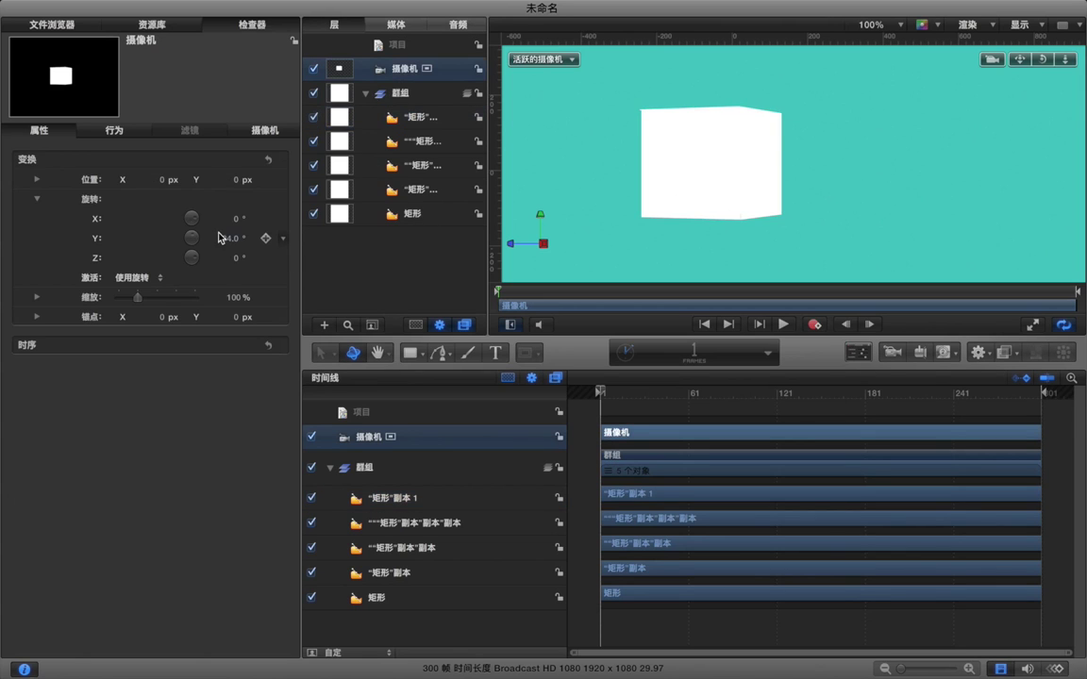
{"action": "mouse_move", "coordinate": [230, 237]}
{"action": "left_mouse_down"}
{"action": "mouse_move", "coordinate": [151, 237]}
{"action": "mouse_move", "coordinate": [241, 225]}
{"action": "mouse_move", "coordinate": [210, 224]}
{"action": "mouse_move", "coordinate": [227, 219]}
{"action": "left_mouse_up"}
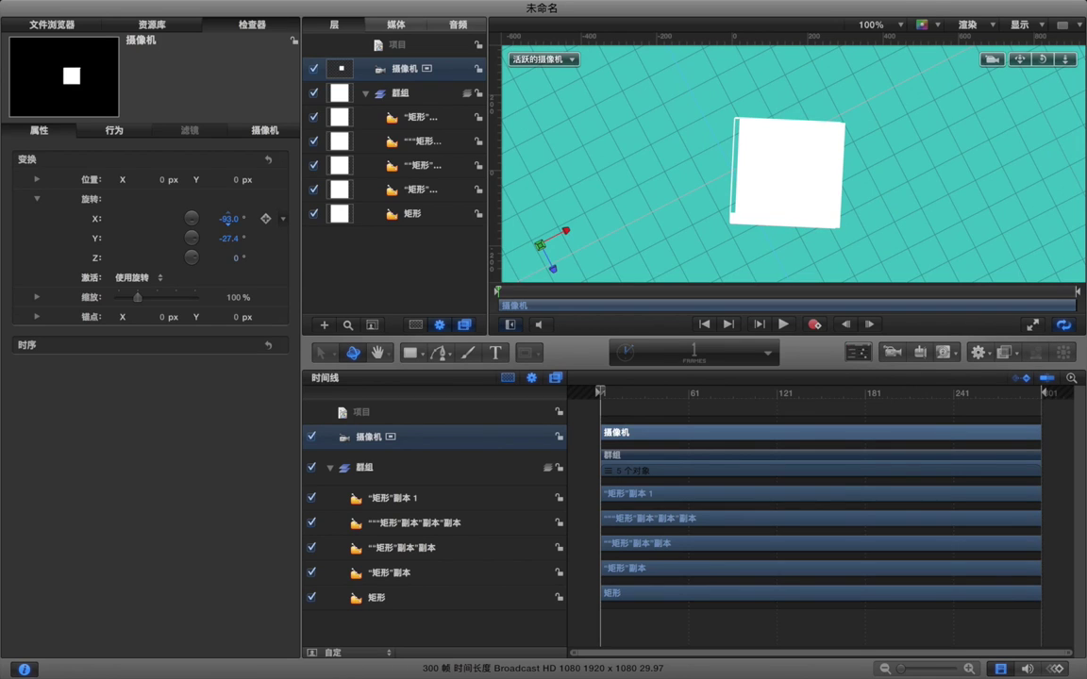
{"action": "left_click_drag", "start_coordinate": [228, 219], "coordinate": [227, 218]}
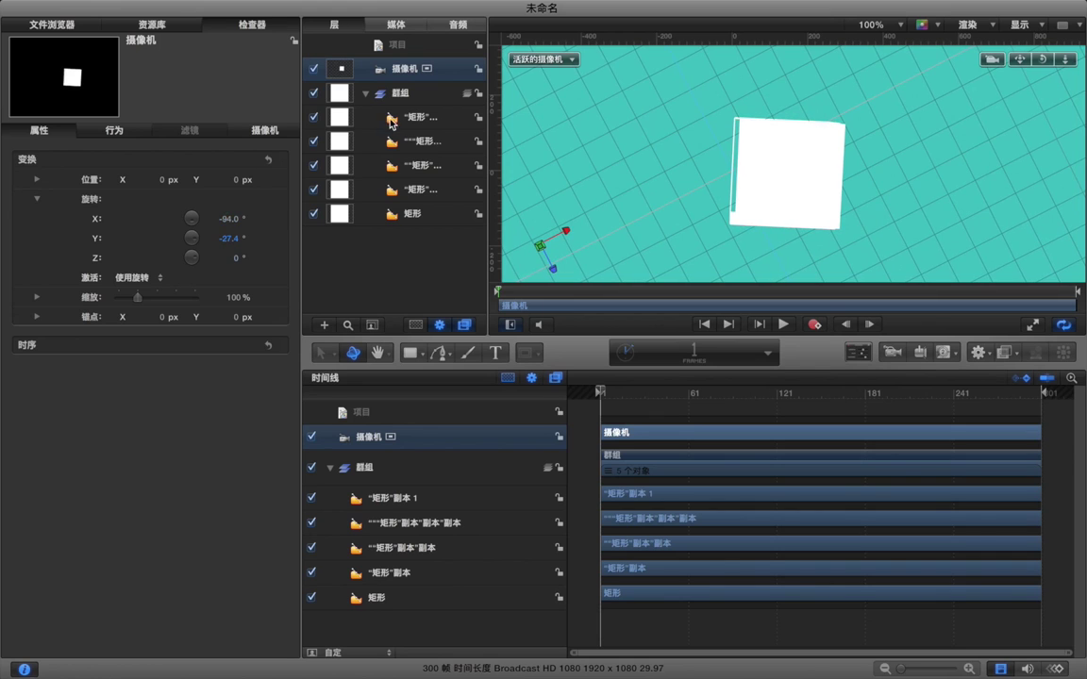
- Slide the top panel along its depth until its edge closes the gap with the adjoining side panel
{"action": "left_click", "coordinate": [383, 112]}
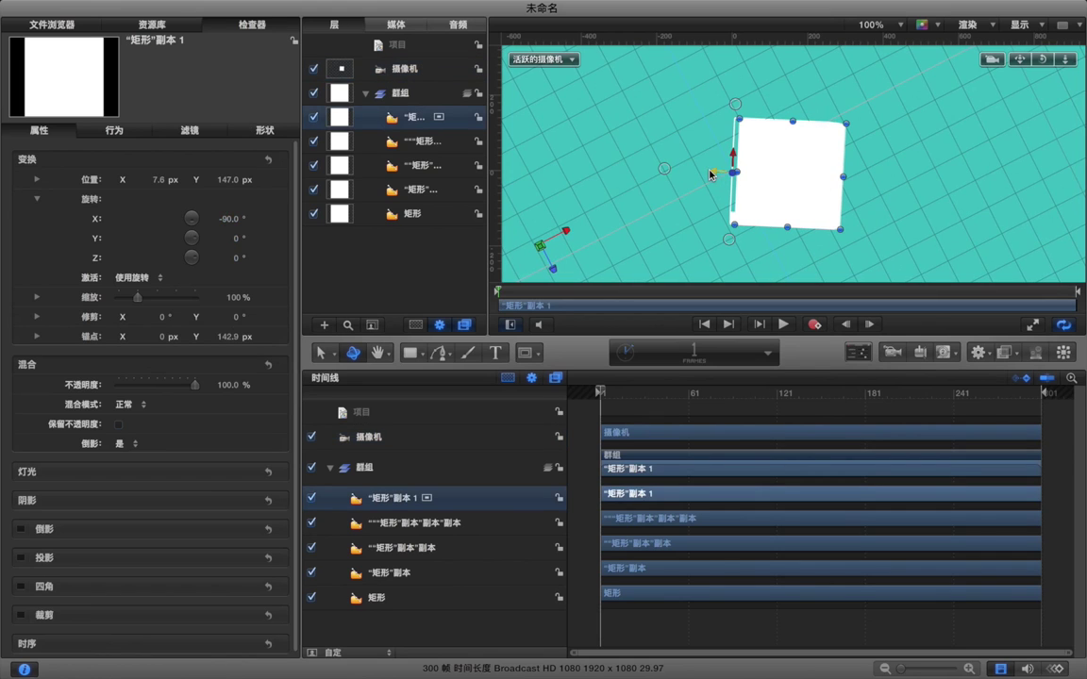
{"action": "left_click_drag", "start_coordinate": [712, 174], "coordinate": [707, 174]}
{"action": "left_click", "coordinate": [393, 74]}
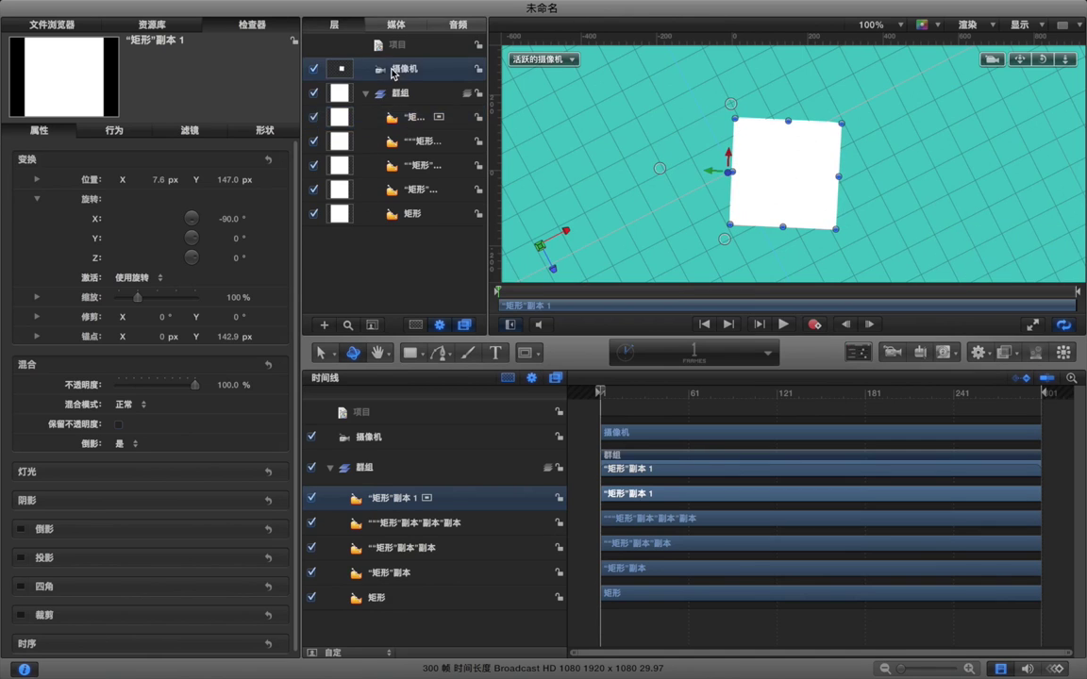
- Reset the camera's X and Y rotation to 0°
{"action": "type", "text": "0"}
{"action": "key", "text": "Return"}
{"action": "left_click", "coordinate": [229, 242]}
{"action": "type", "text": "0"}
{"action": "key", "text": "Return"}
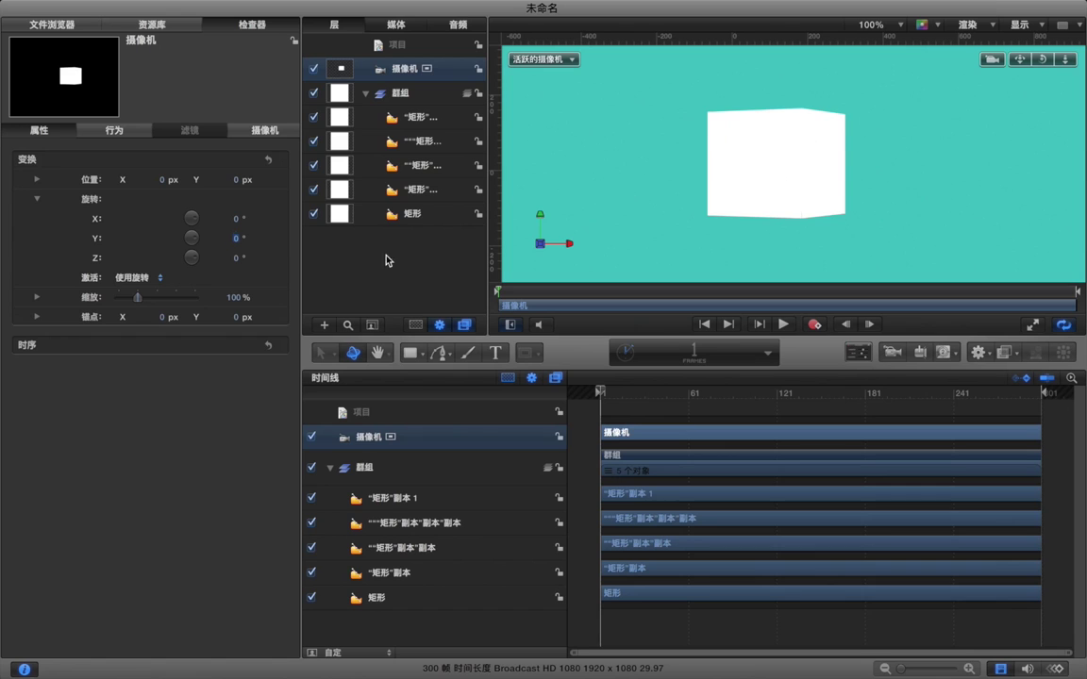
- Duplicate the top panel and lower the copy to the side panels' lower edges to close the box's bottom
{"action": "left_click", "coordinate": [404, 216]}
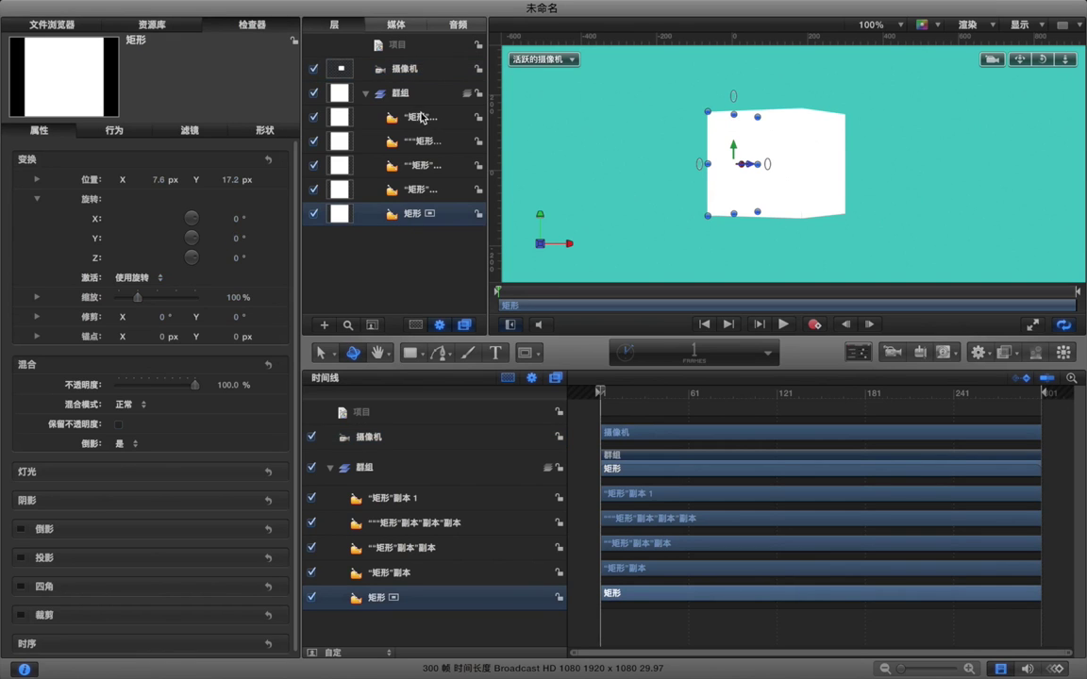
{"action": "left_click", "coordinate": [422, 116]}
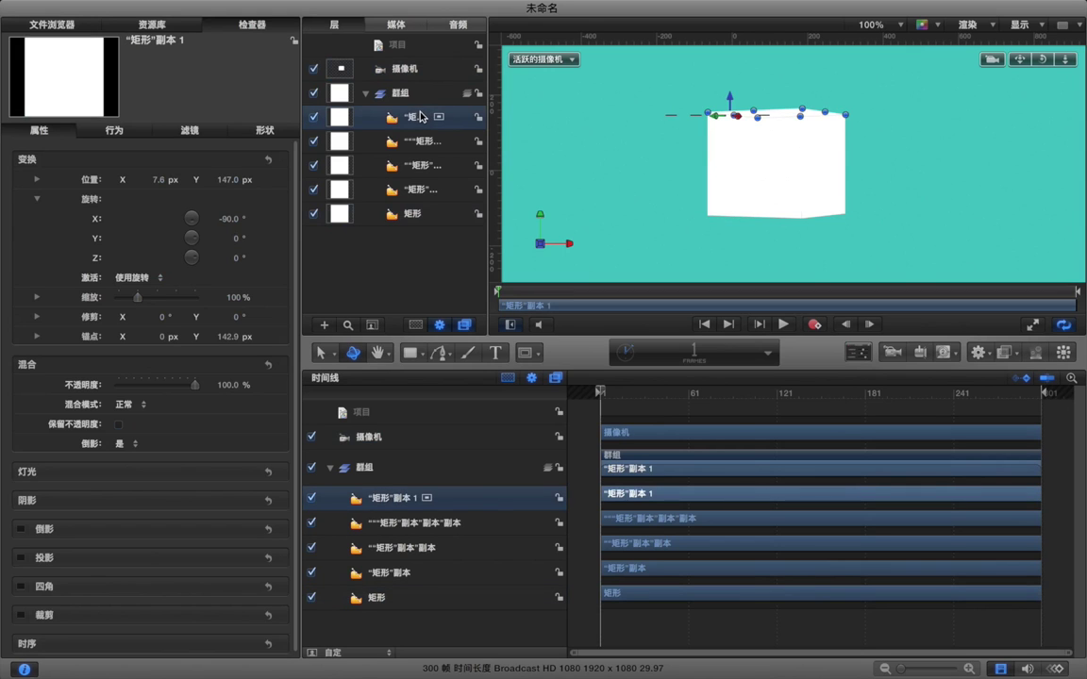
{"action": "key", "text": "super+d"}
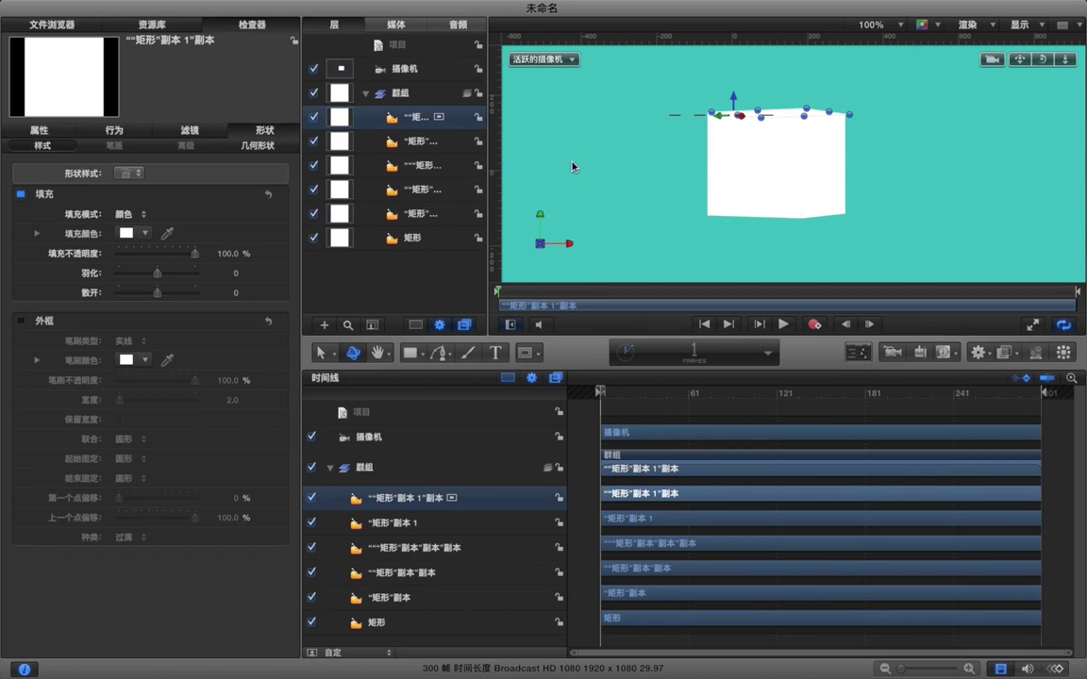
{"action": "left_click_drag", "start_coordinate": [733, 98], "coordinate": [733, 195]}
{"action": "left_click_drag", "start_coordinate": [738, 201], "coordinate": [717, 216]}
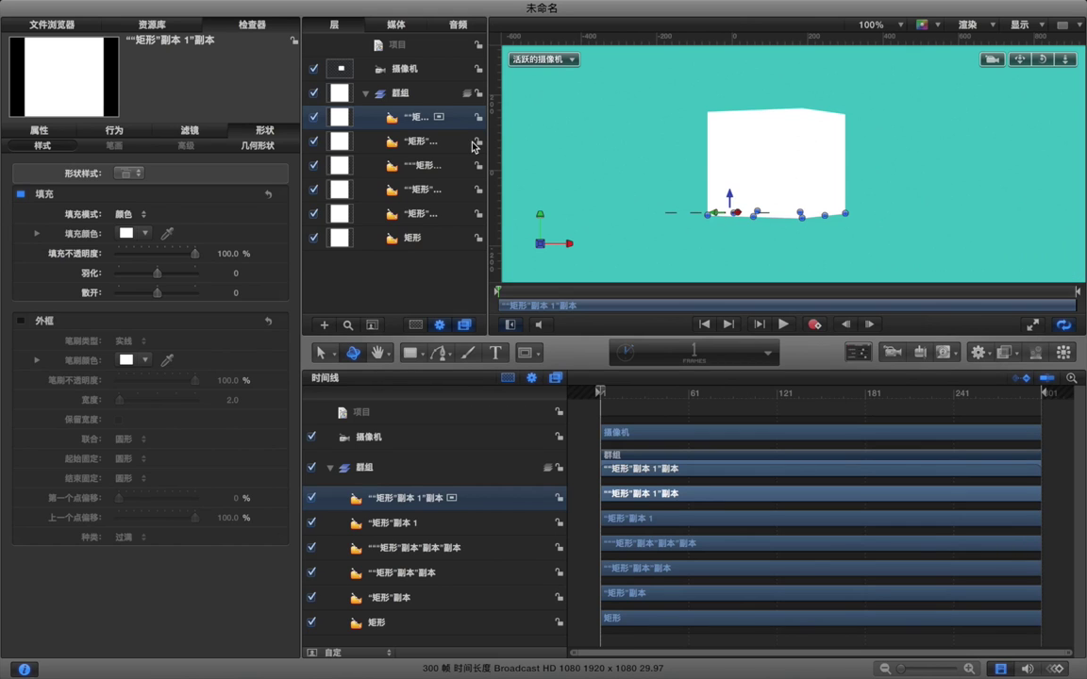
- Inspect the closed box in the top, right, perspective, front and bottom views, and return to the active camera view
{"action": "left_click", "coordinate": [405, 92]}
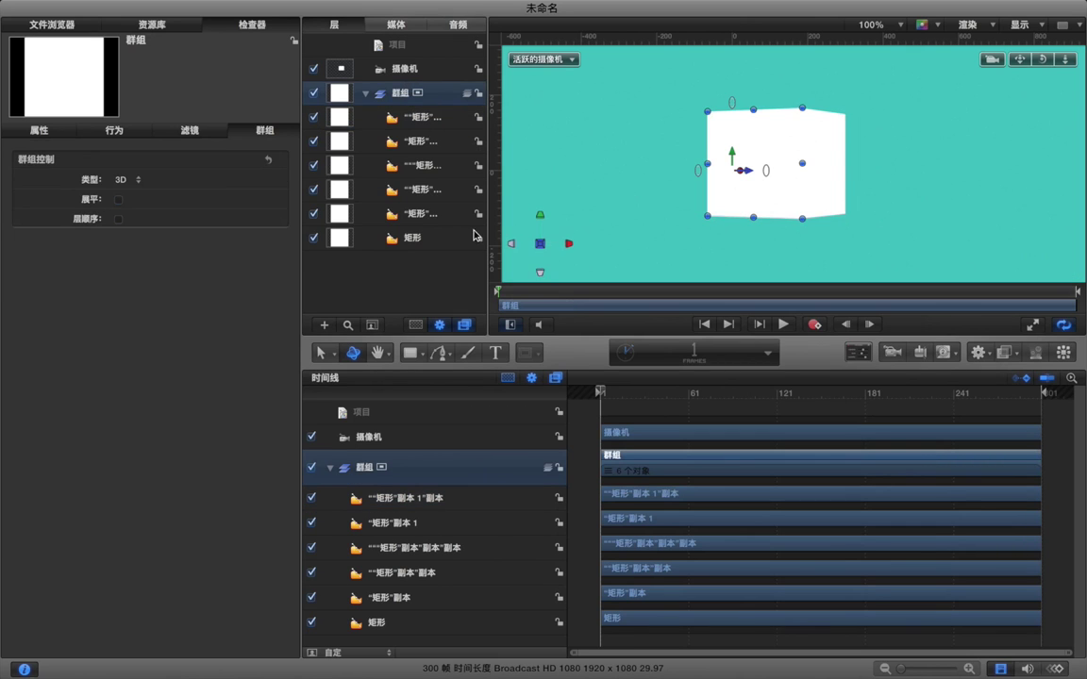
{"action": "left_click", "coordinate": [450, 273]}
{"action": "key", "text": "ctrl+t"}
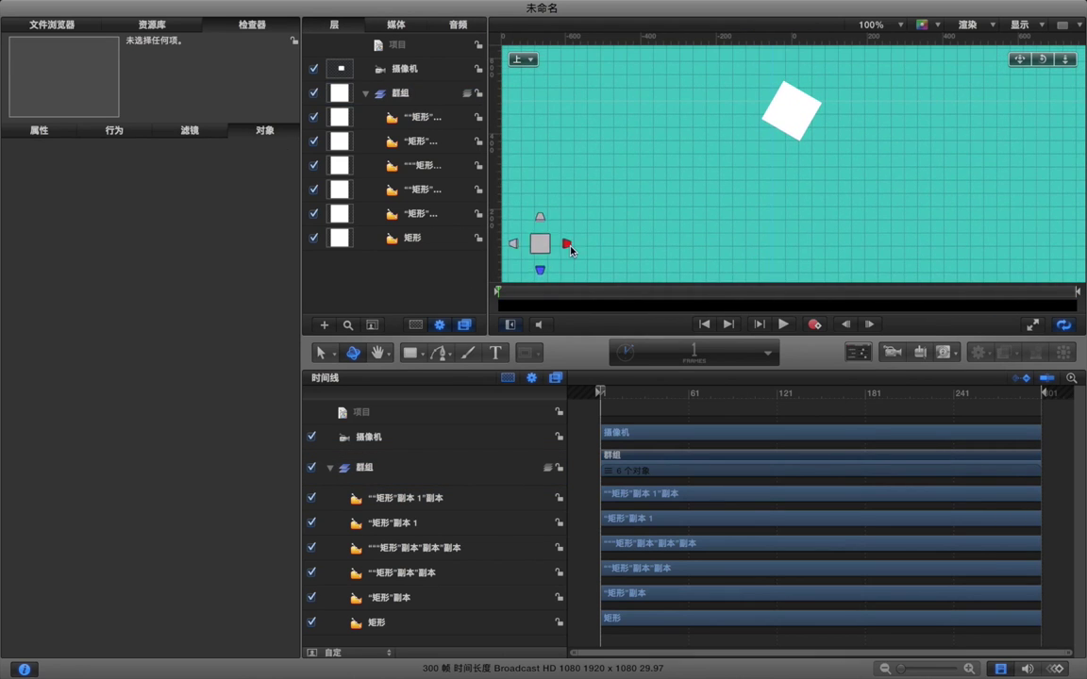
{"action": "key", "text": "ctrl+r"}
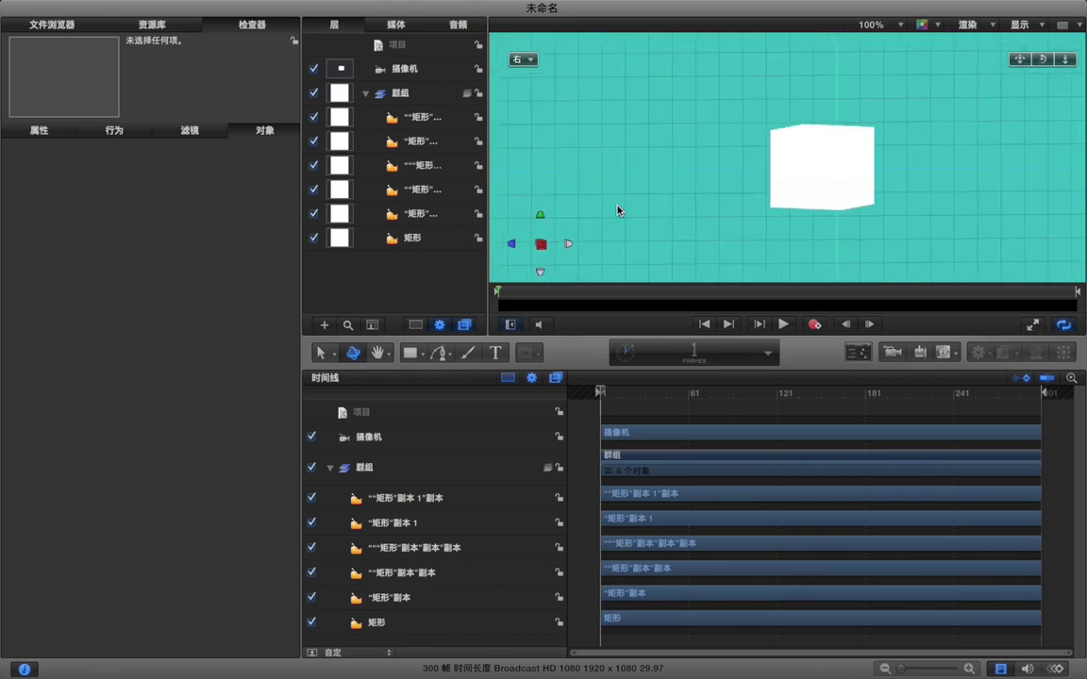
{"action": "key", "text": "ctrl+p"}
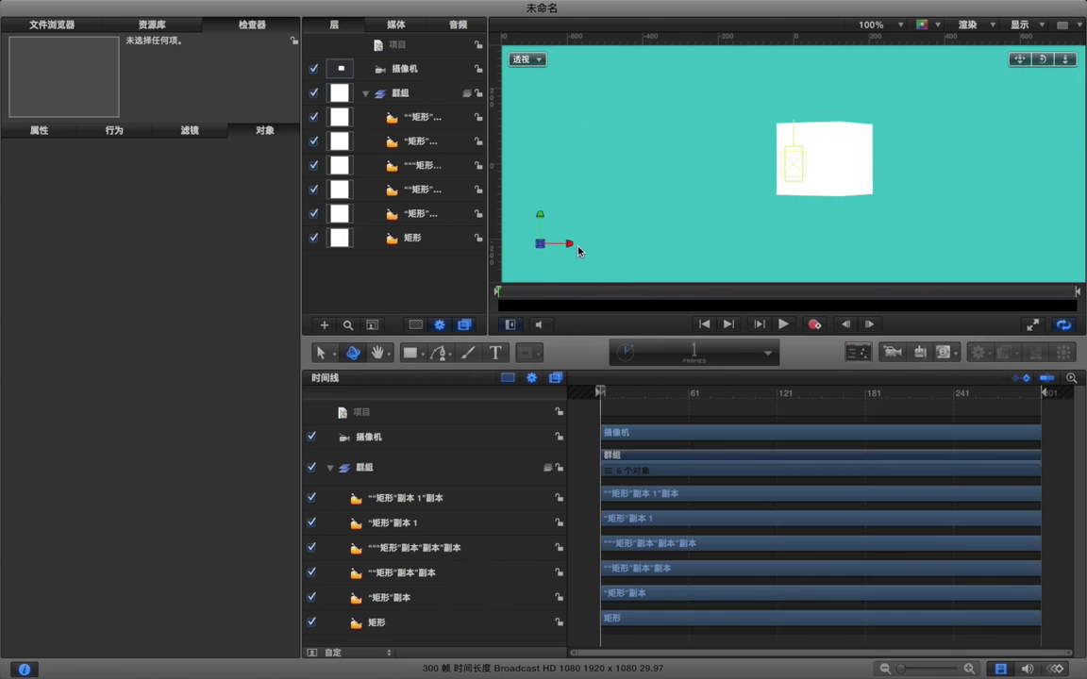
{"action": "left_click", "coordinate": [540, 244]}
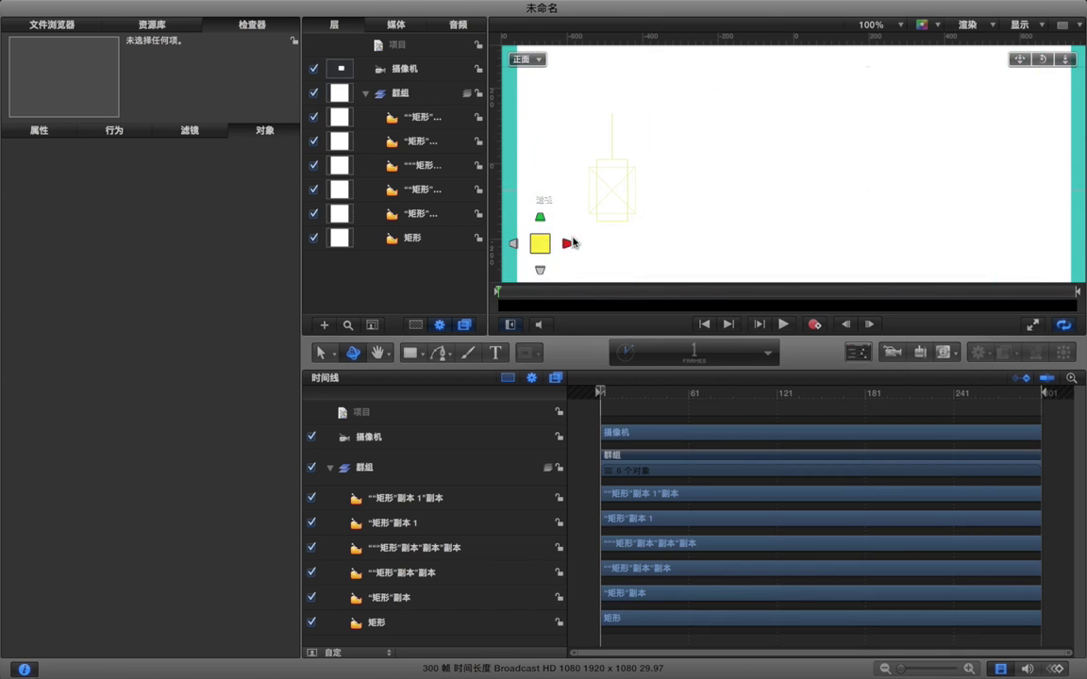
{"action": "left_click", "coordinate": [539, 270]}
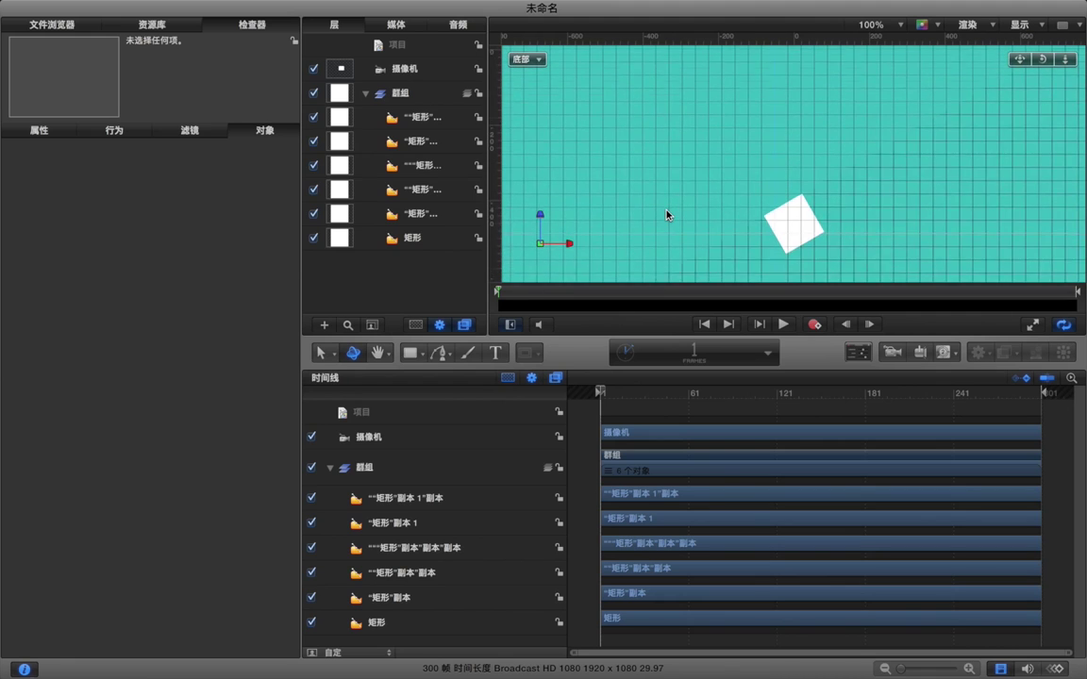
{"action": "left_click", "coordinate": [534, 59]}
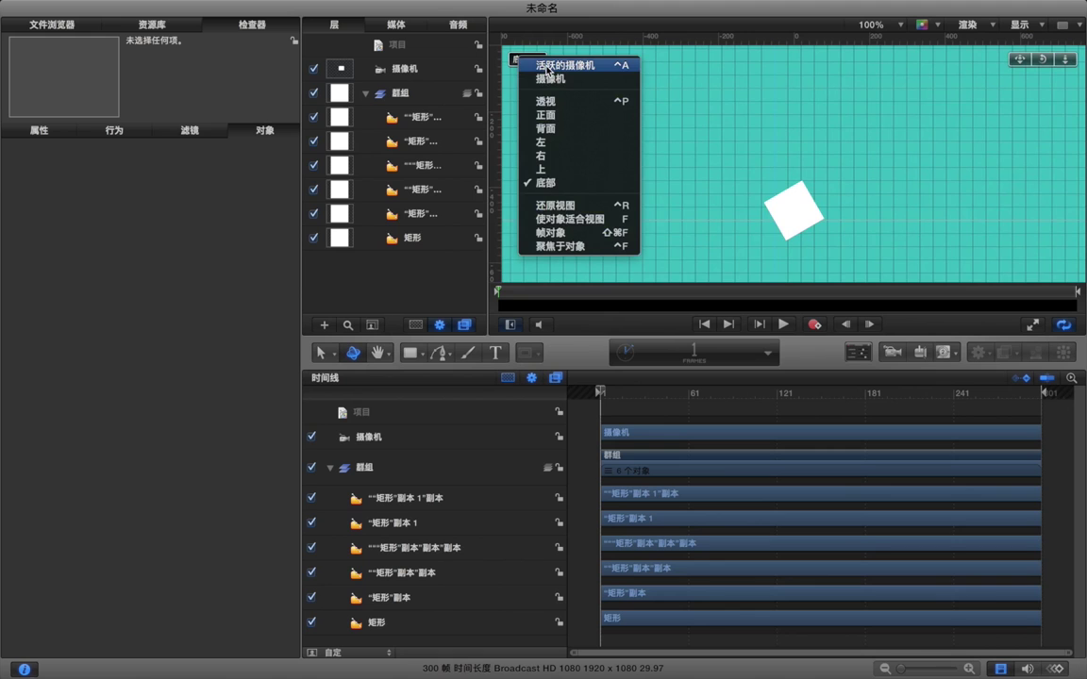
{"action": "left_click", "coordinate": [547, 66]}
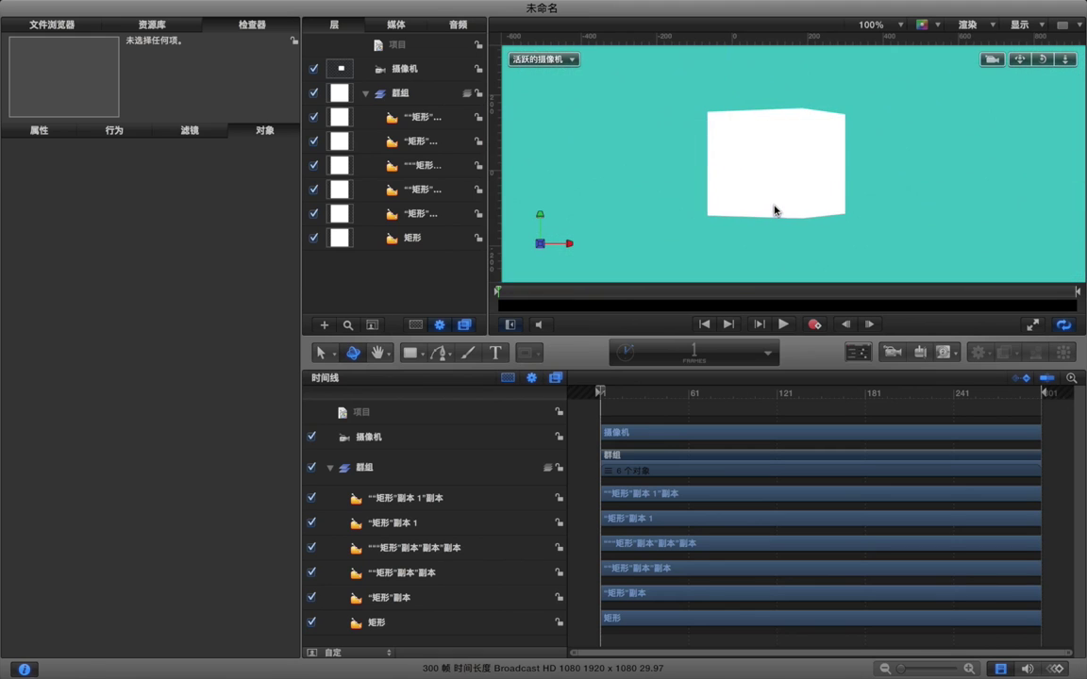
- Tilt the whole box group to about 31° around Z and keep rotating it in 3D until it stands tipped in space
{"action": "left_click", "coordinate": [393, 90]}
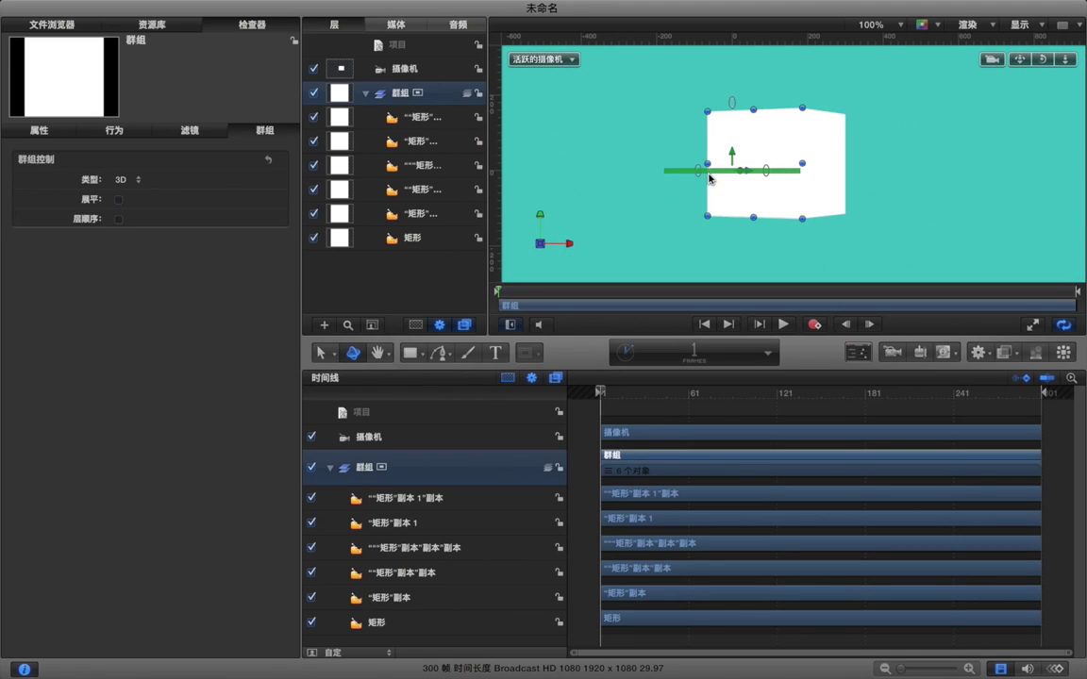
{"action": "key", "text": "super+minus"}
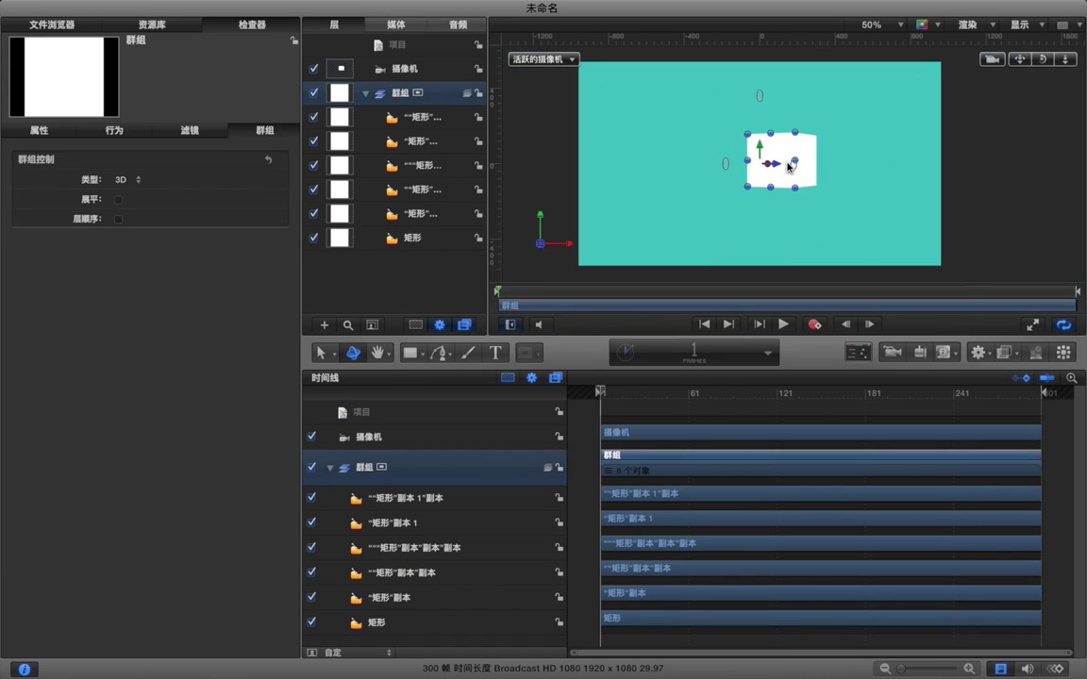
{"action": "left_click_drag", "start_coordinate": [792, 164], "coordinate": [795, 163]}
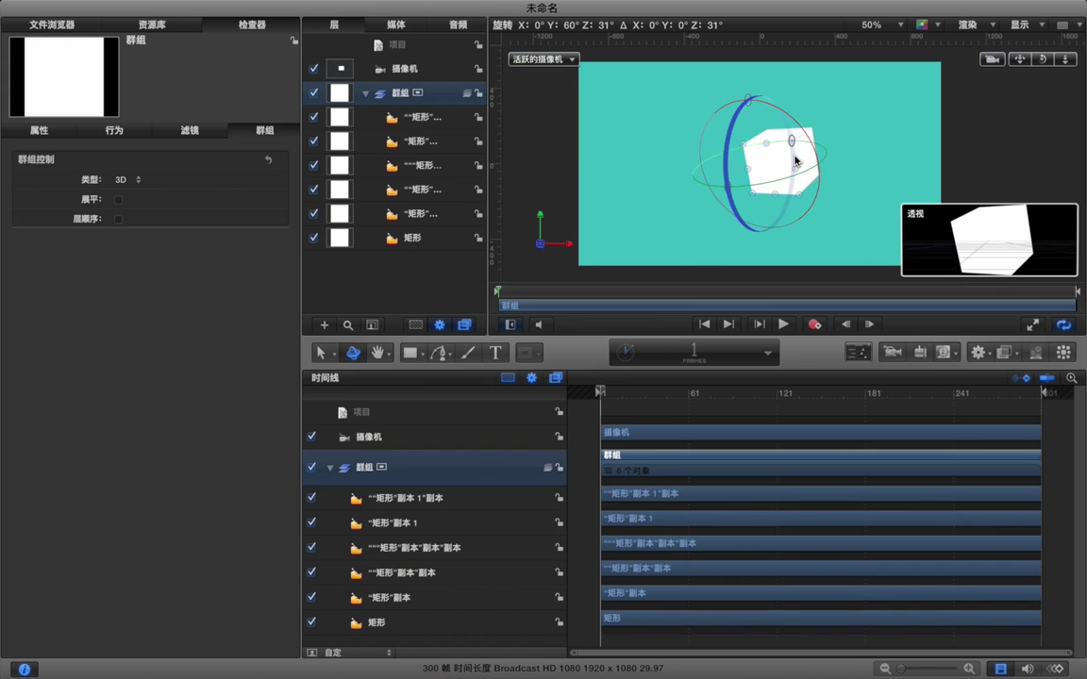
{"action": "left_click_drag", "start_coordinate": [795, 162], "coordinate": [694, 157]}
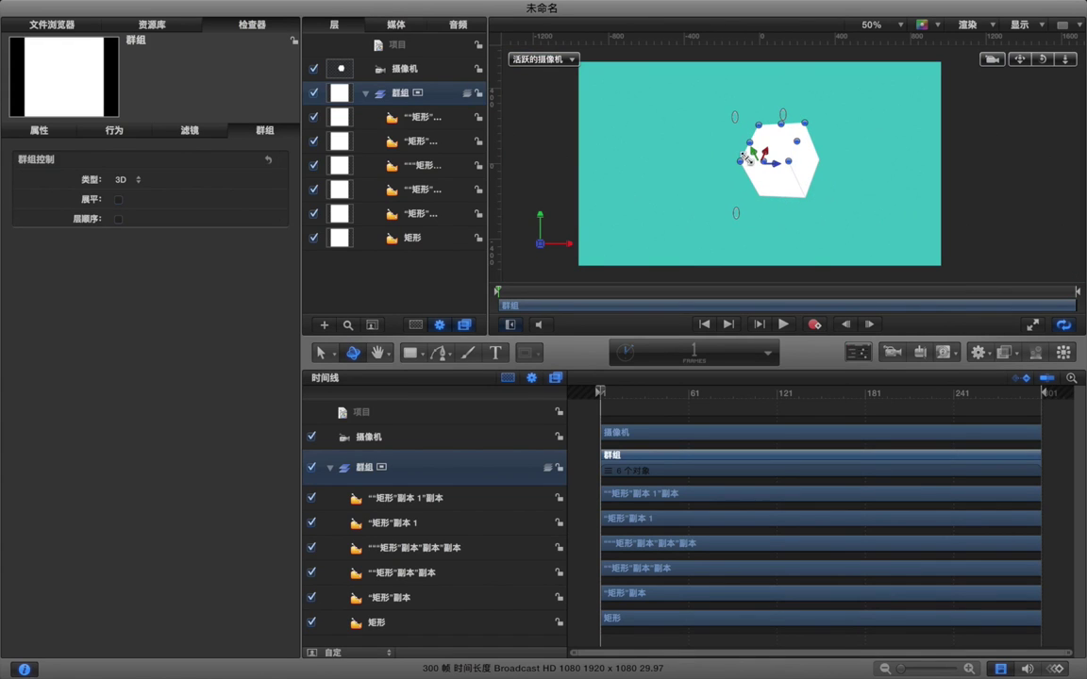
{"action": "left_click_drag", "start_coordinate": [734, 118], "coordinate": [769, 143]}
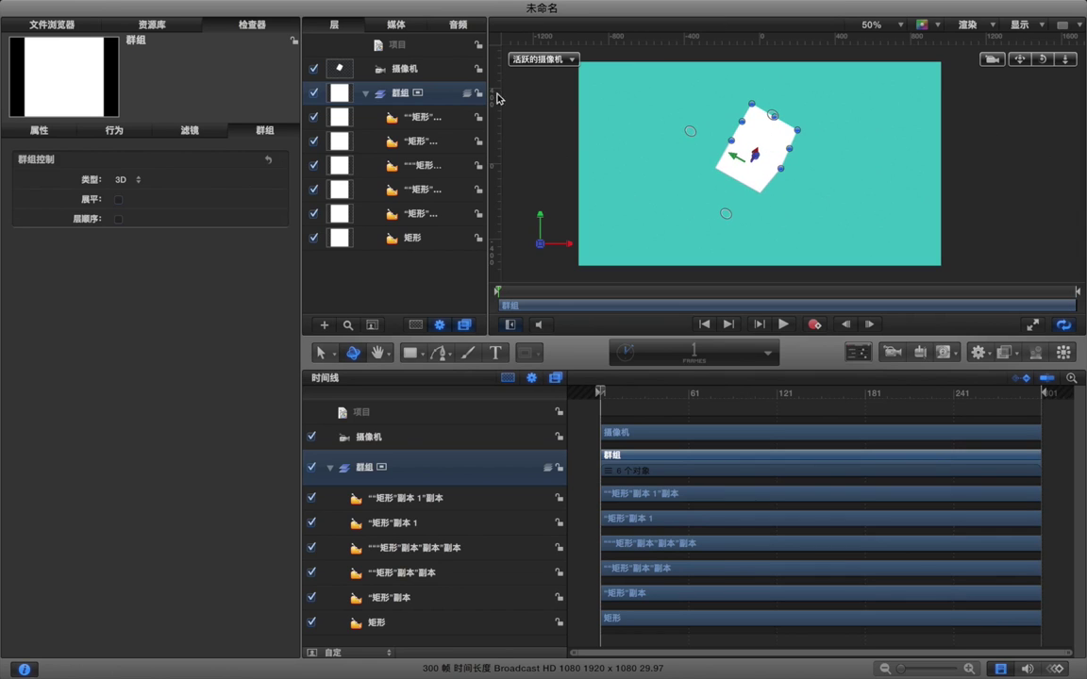
- Rotate the camera around the box to a Y rotation of about 413°
{"action": "left_click", "coordinate": [444, 79]}
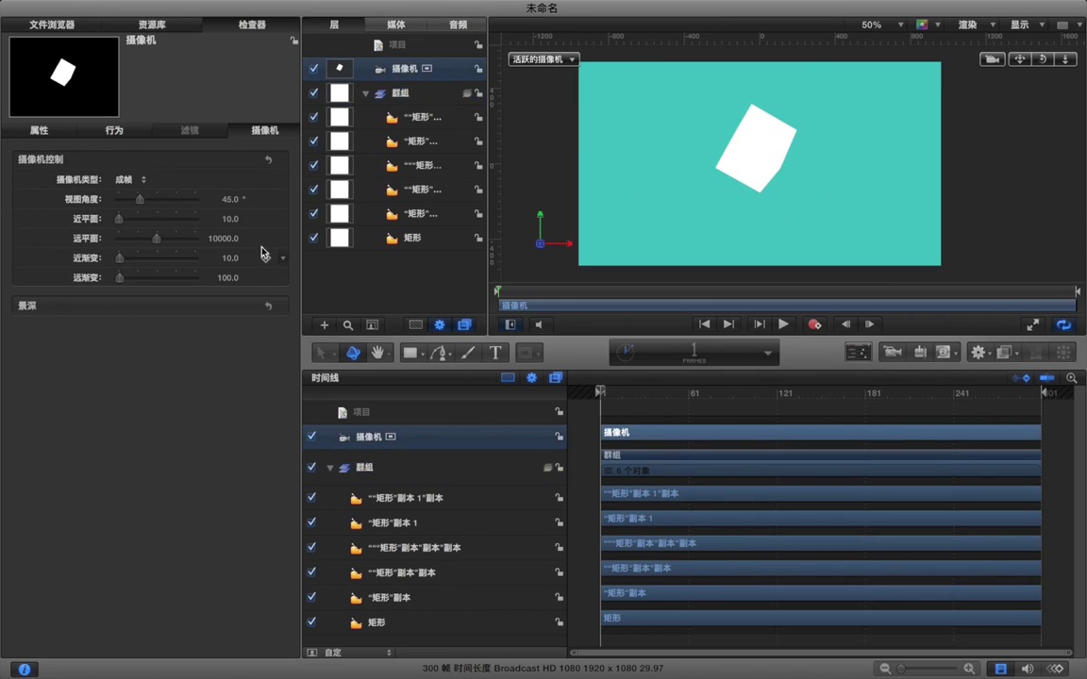
{"action": "left_click", "coordinate": [47, 131]}
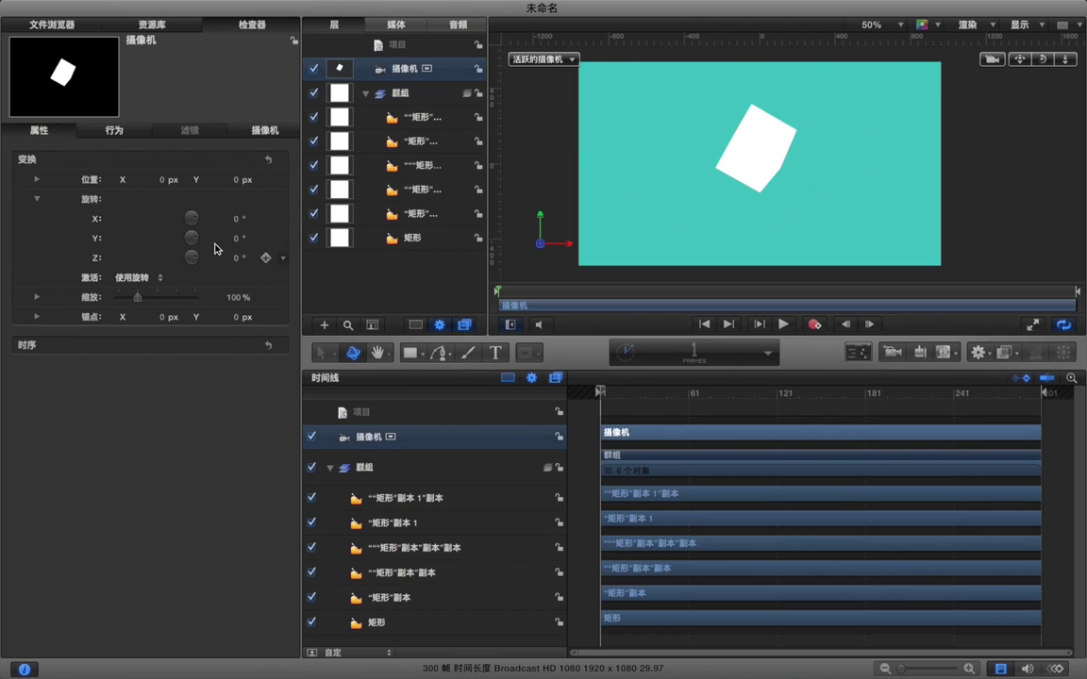
{"action": "mouse_move", "coordinate": [236, 244]}
{"action": "left_mouse_down"}
{"action": "mouse_move", "coordinate": [349, 243]}
{"action": "mouse_move", "coordinate": [228, 235]}
{"action": "left_mouse_up"}
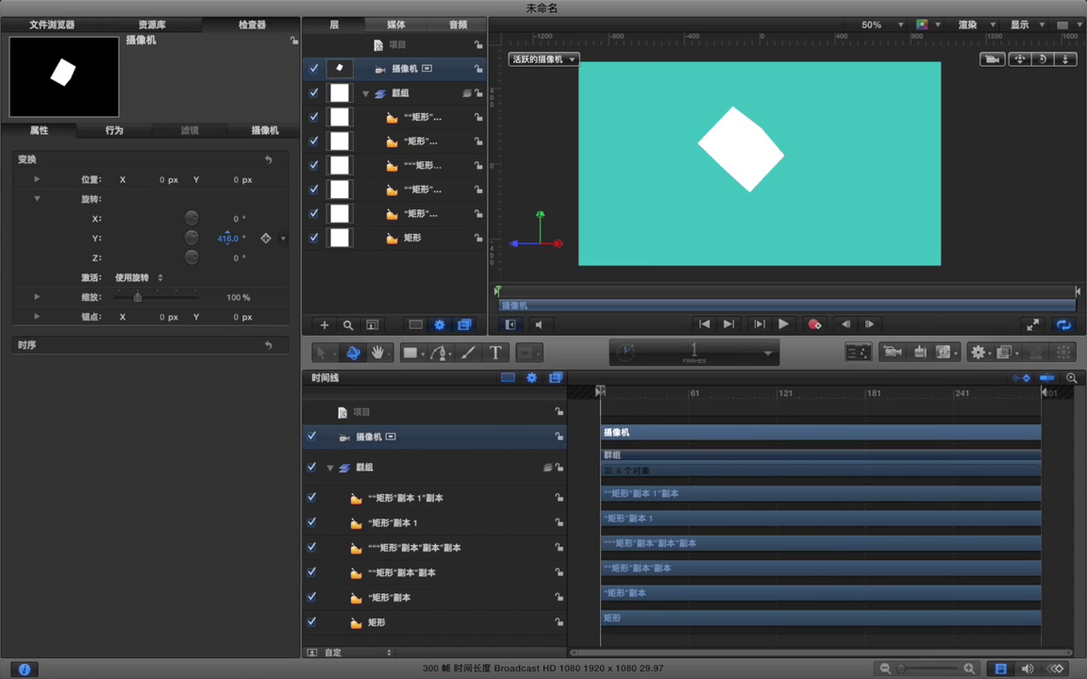
- From the top view, centre the camera's pivot on the box at X position about -15.3 px, with Y rotation about 419.3°
{"action": "mouse_move", "coordinate": [540, 225]}
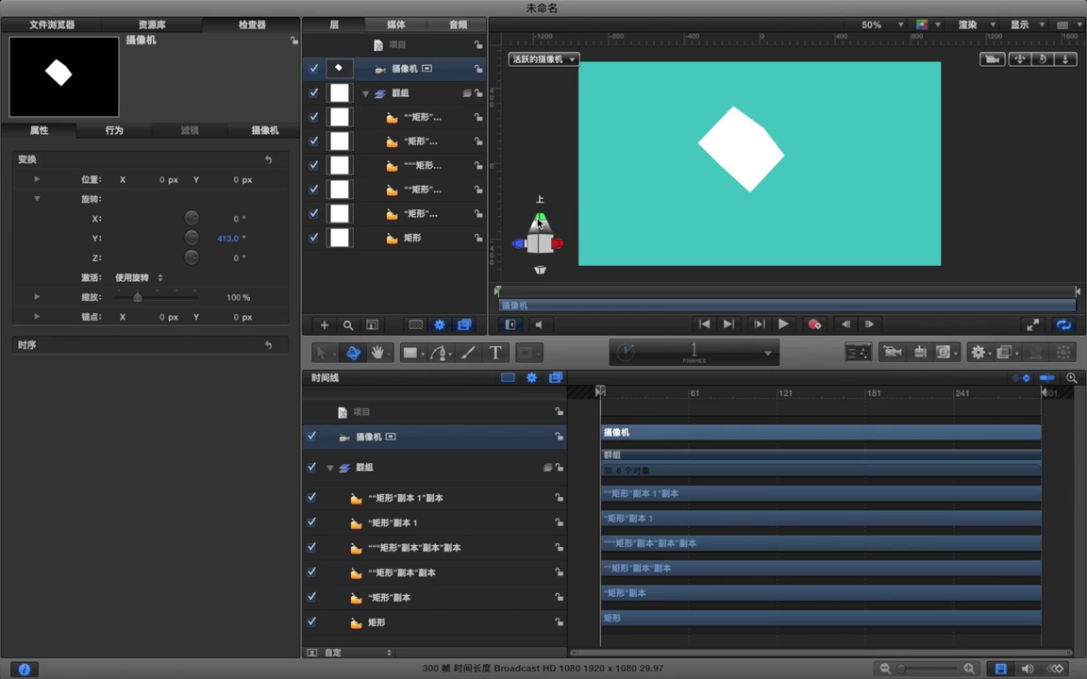
{"action": "left_click", "coordinate": [539, 220]}
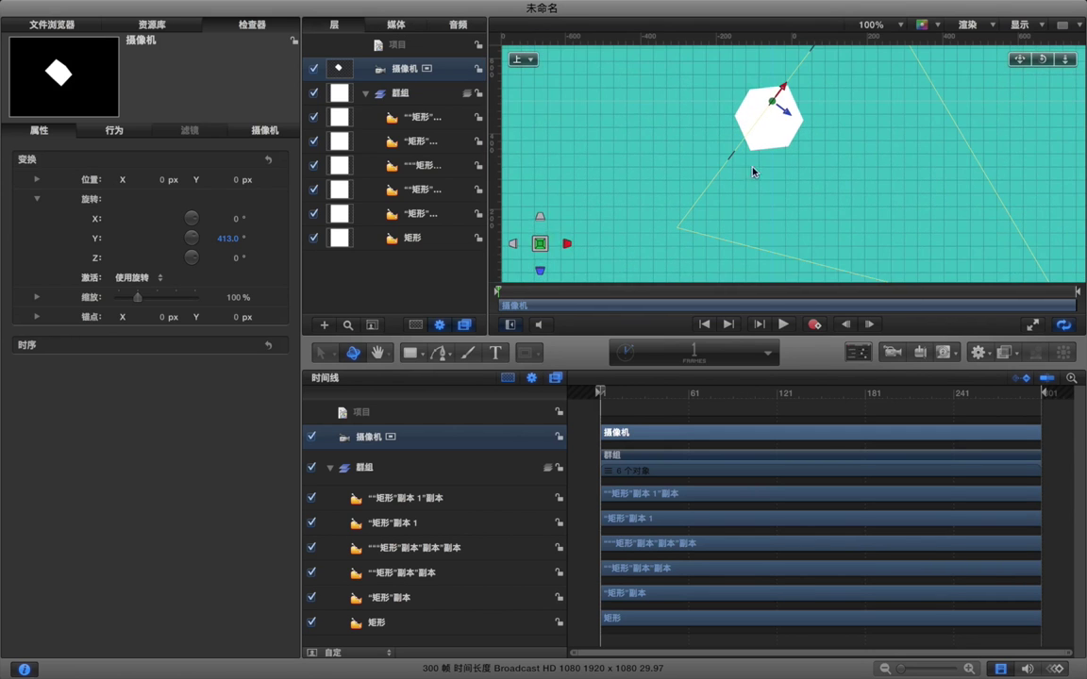
{"action": "scroll", "coordinate": [762, 168], "scroll_direction": "down", "scroll_amount": 2}
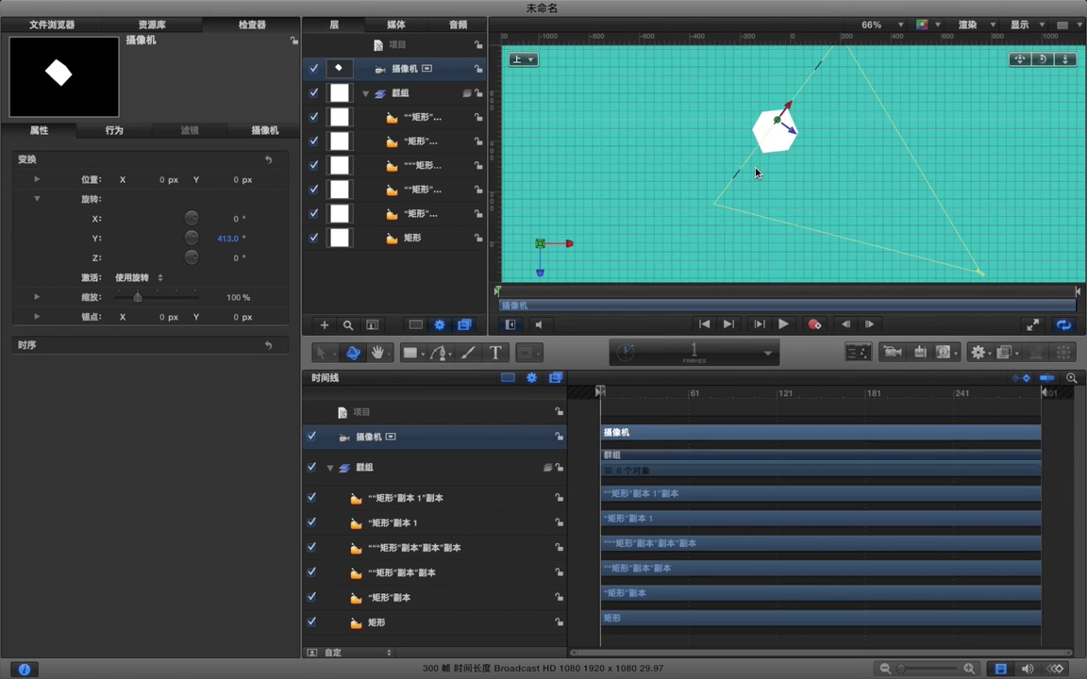
{"action": "left_click_drag", "start_coordinate": [788, 111], "coordinate": [793, 147]}
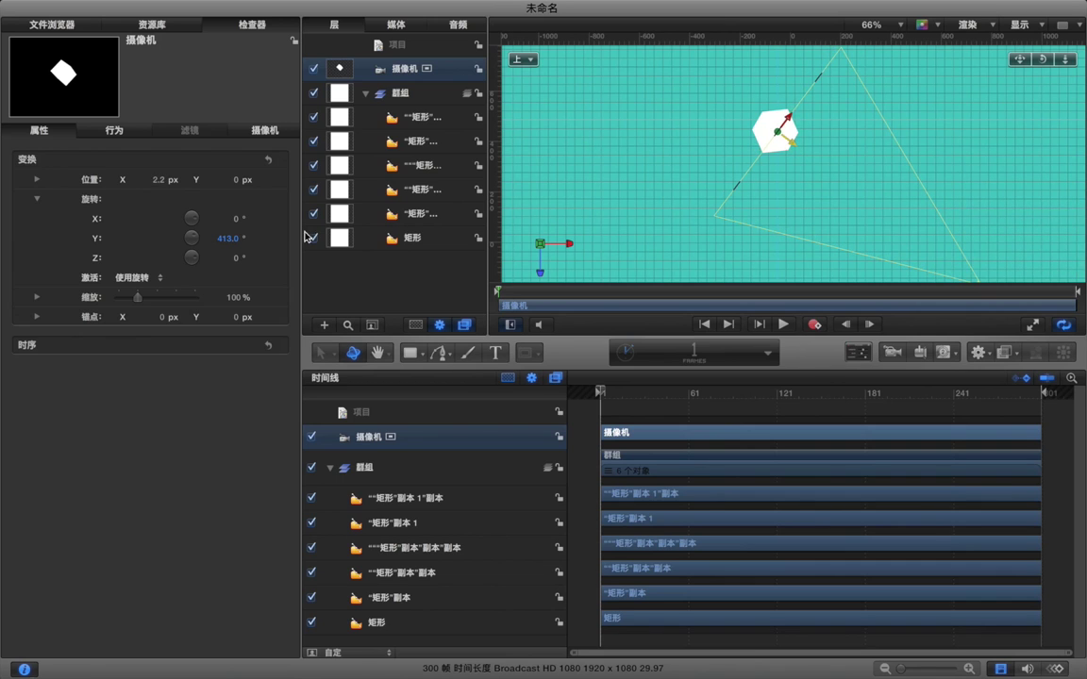
{"action": "left_click_drag", "start_coordinate": [230, 238], "coordinate": [226, 243]}
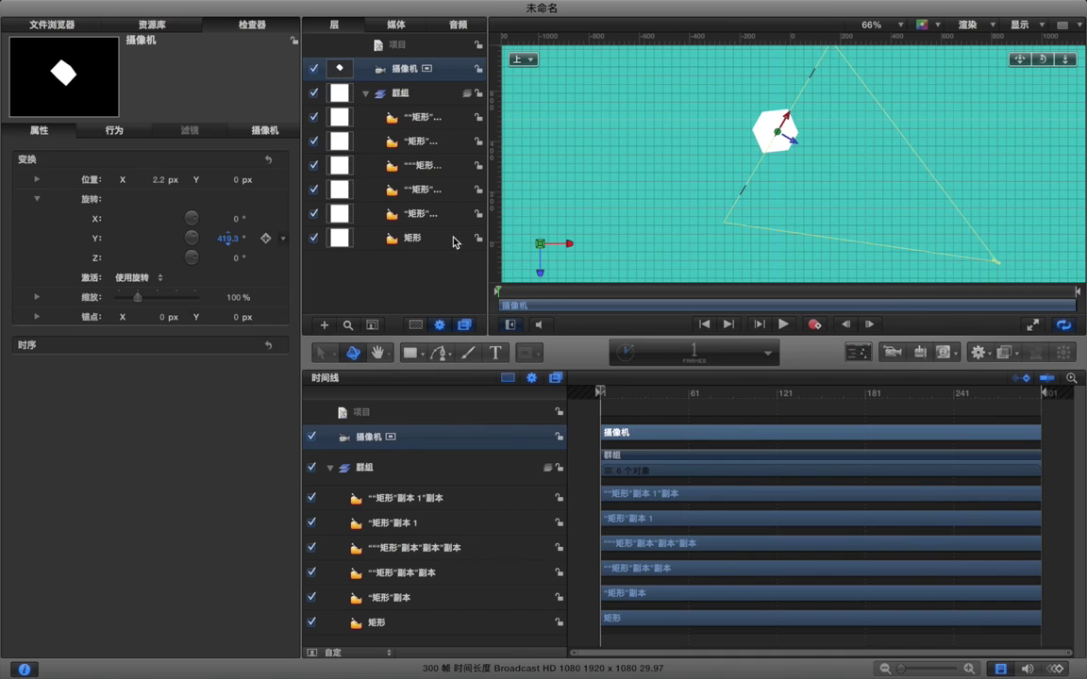
{"action": "left_click_drag", "start_coordinate": [795, 145], "coordinate": [796, 146]}
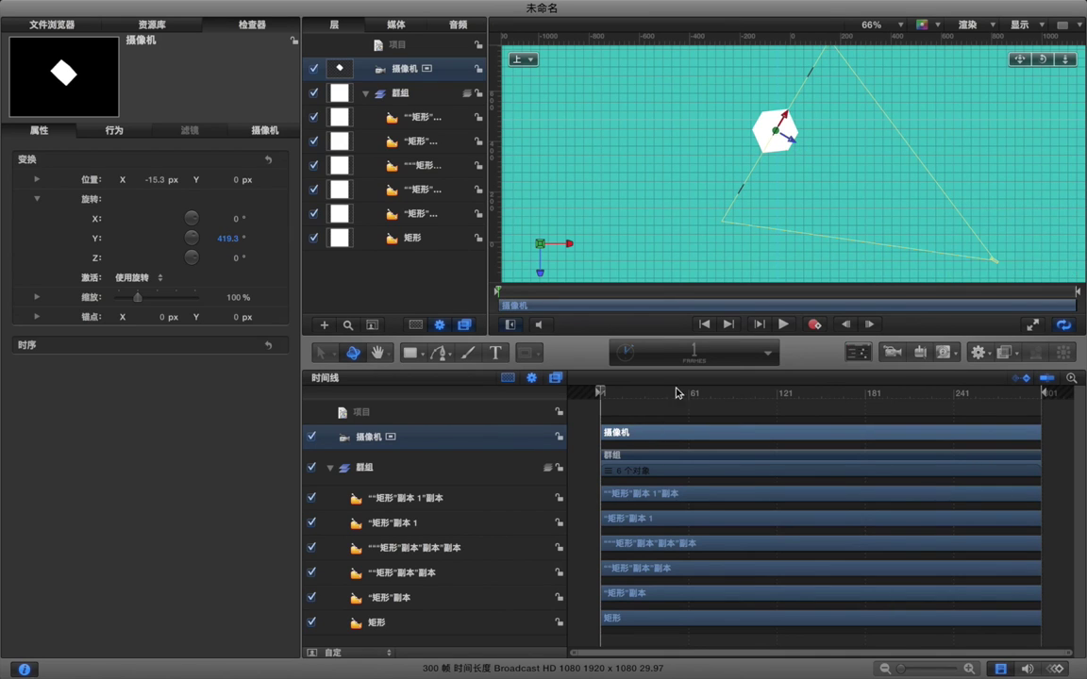
- Keyframe the camera's rotation at frame 1 and set its Y rotation to 509° at frame 15
{"action": "key", "text": "super+minus"}
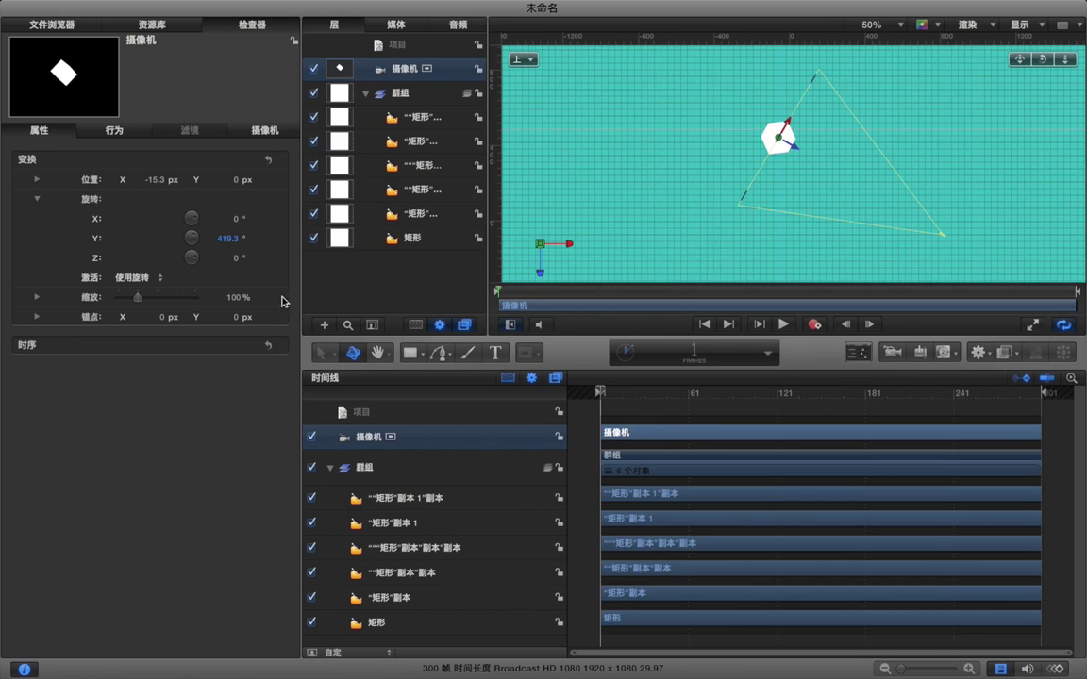
{"action": "left_click", "coordinate": [266, 199]}
{"action": "key", "text": "Right"}
{"action": "key", "text": "Right"}
{"action": "key", "text": "Right"}
{"action": "key", "text": "Right"}
{"action": "key", "text": "Right"}
{"action": "key", "text": "Right"}
{"action": "key", "text": "Right"}
{"action": "key", "text": "Right"}
{"action": "key", "text": "Right"}
{"action": "key", "text": "Right"}
{"action": "key", "text": "Right"}
{"action": "key", "text": "Right"}
{"action": "key", "text": "Right"}
{"action": "key", "text": "Right"}
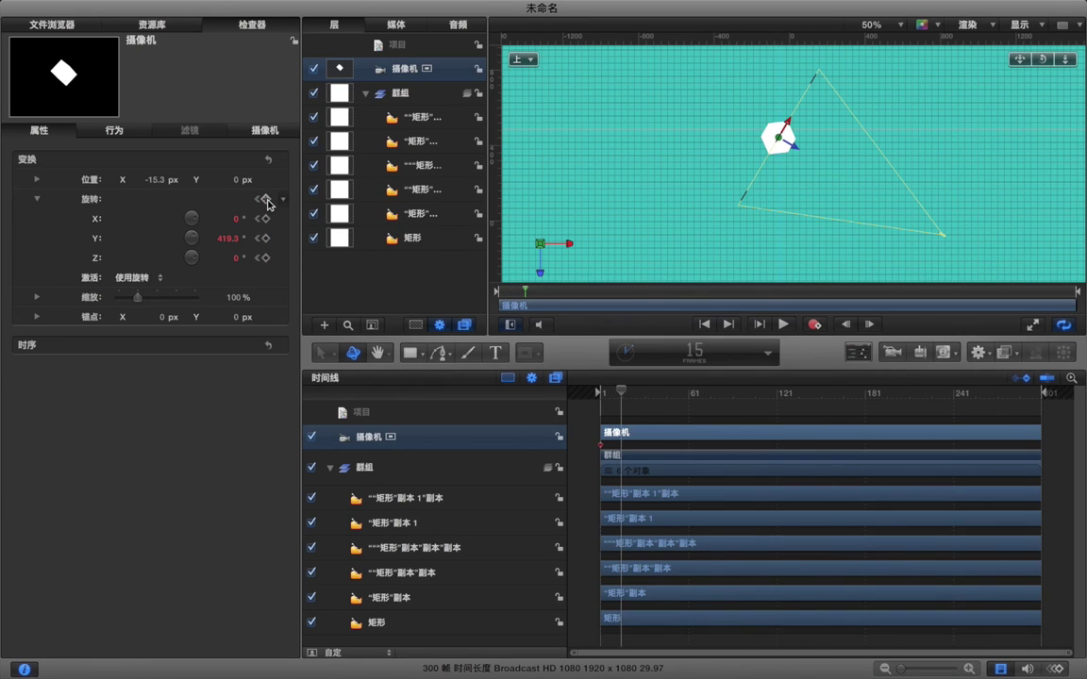
{"action": "left_click", "coordinate": [228, 240]}
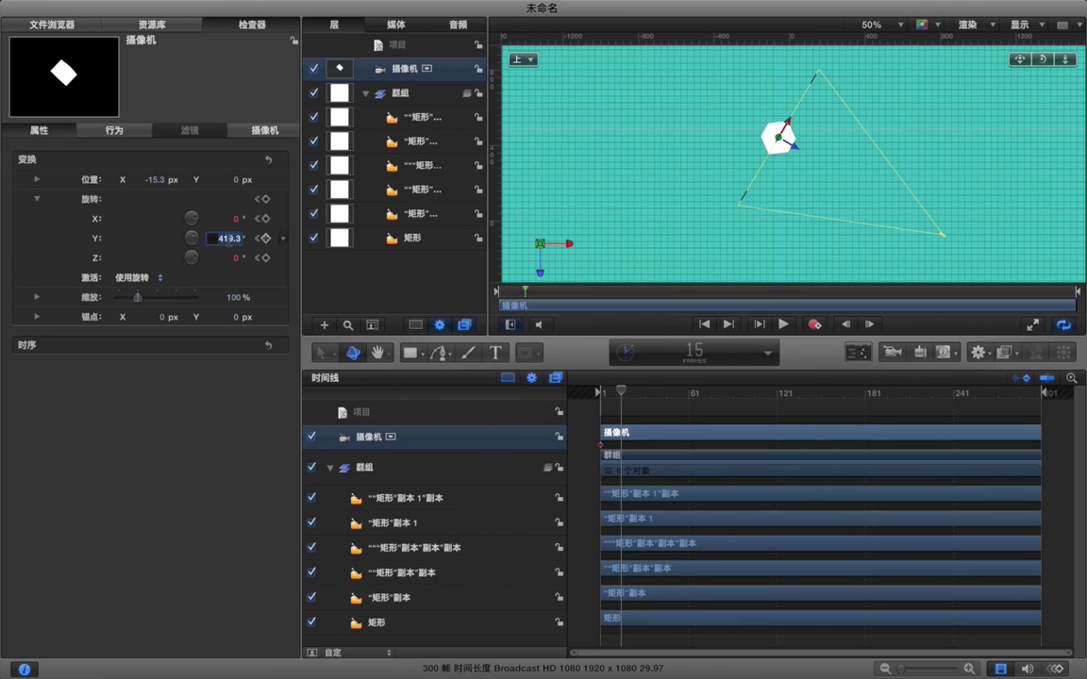
{"action": "type", "text": "500"}
{"action": "key", "text": "Return"}
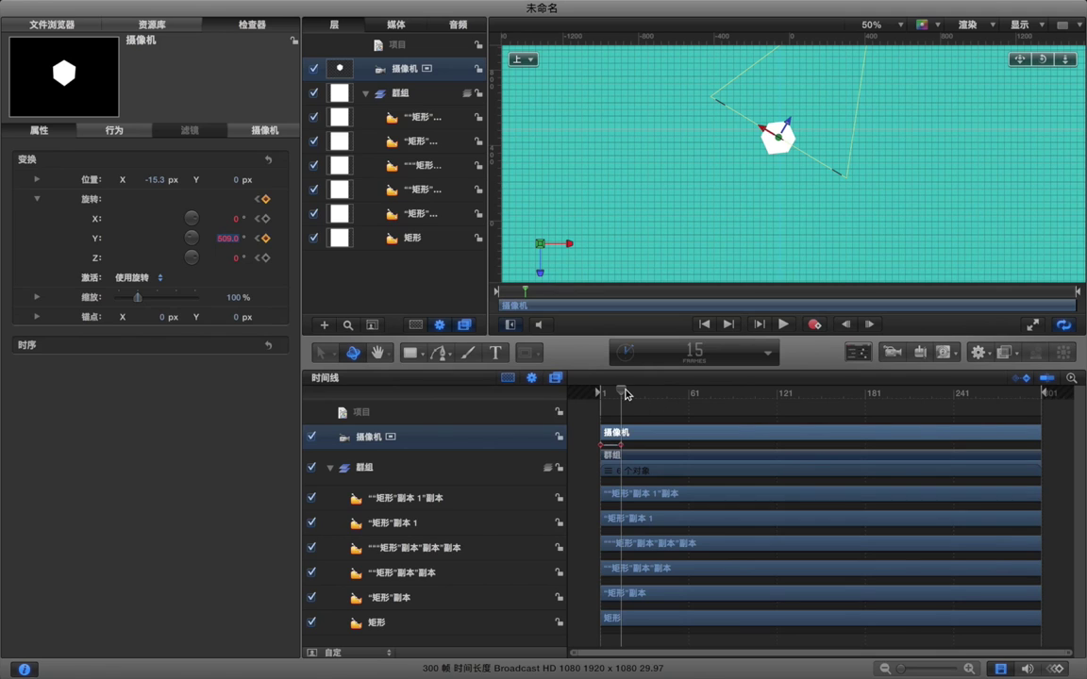
- Advance to frame 30 and set the camera's Y rotation to 599° there
{"action": "key", "text": "Right"}
{"action": "key", "text": "Right"}
{"action": "key", "text": "Right"}
{"action": "key", "text": "Right"}
{"action": "key", "text": "Right"}
{"action": "key", "text": "Right"}
{"action": "key", "text": "Right"}
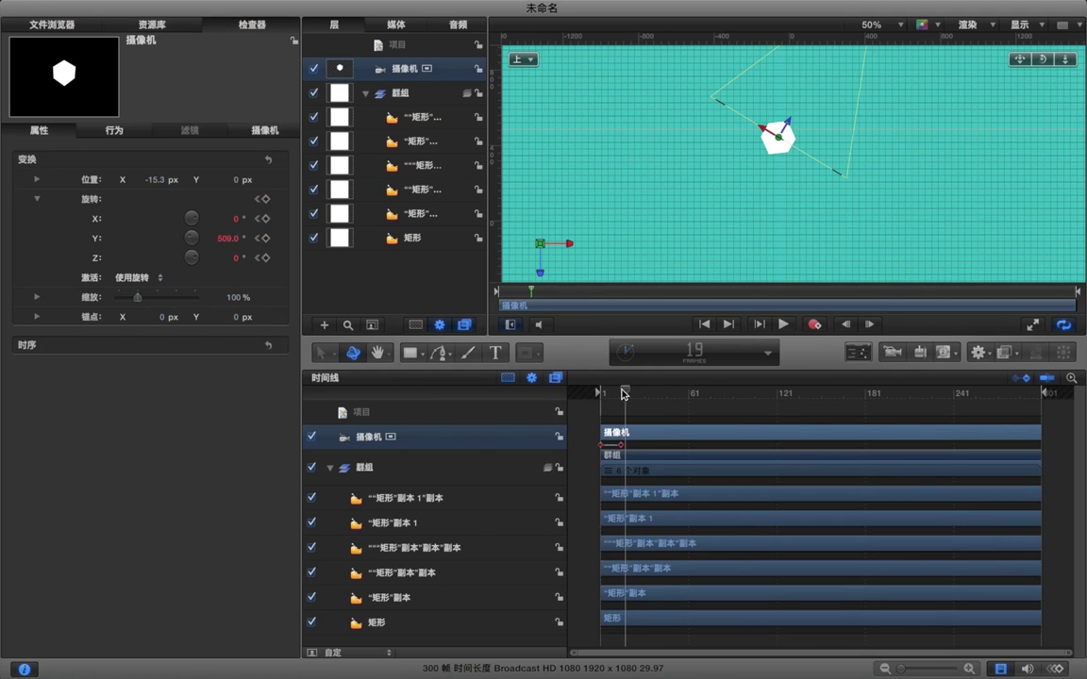
{"action": "key", "text": "Right"}
{"action": "key", "text": "Right"}
{"action": "key", "text": "Right"}
{"action": "key", "text": "Right"}
{"action": "key", "text": "Right"}
{"action": "key", "text": "Right"}
{"action": "key", "text": "Right"}
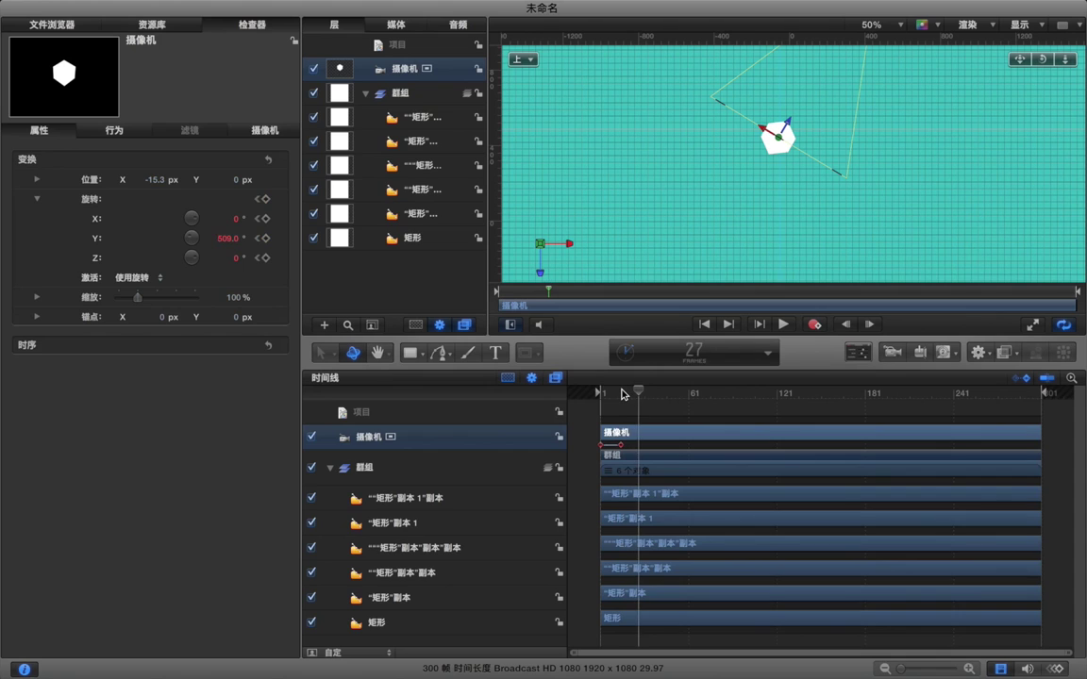
{"action": "key", "text": "Right"}
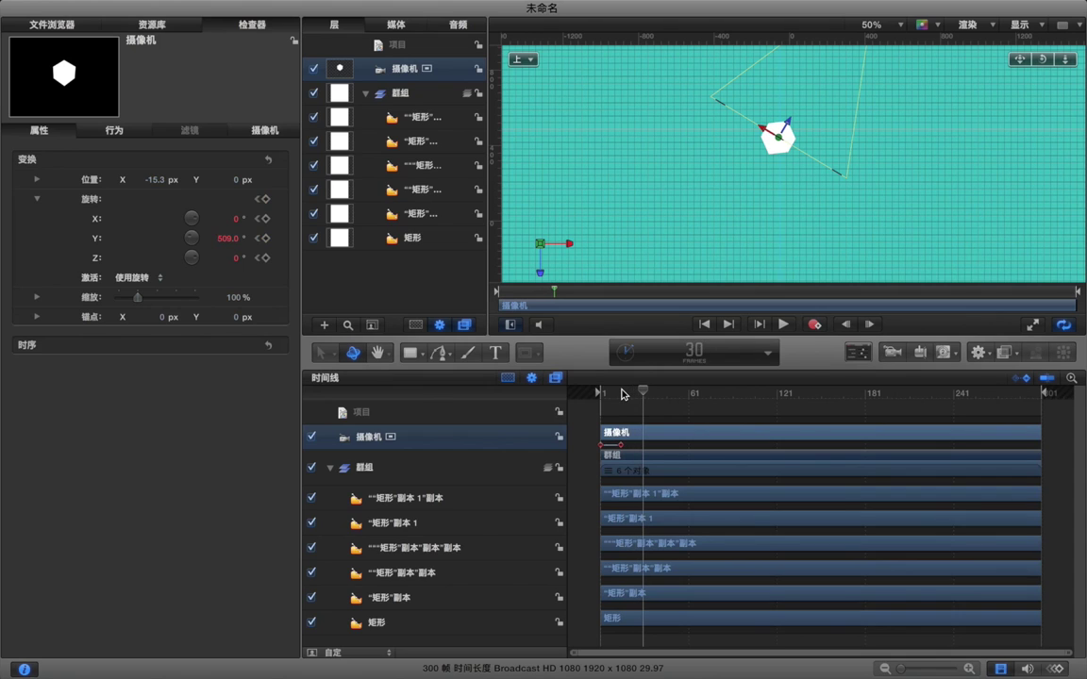
{"action": "left_click", "coordinate": [225, 241]}
{"action": "key", "text": "Return"}
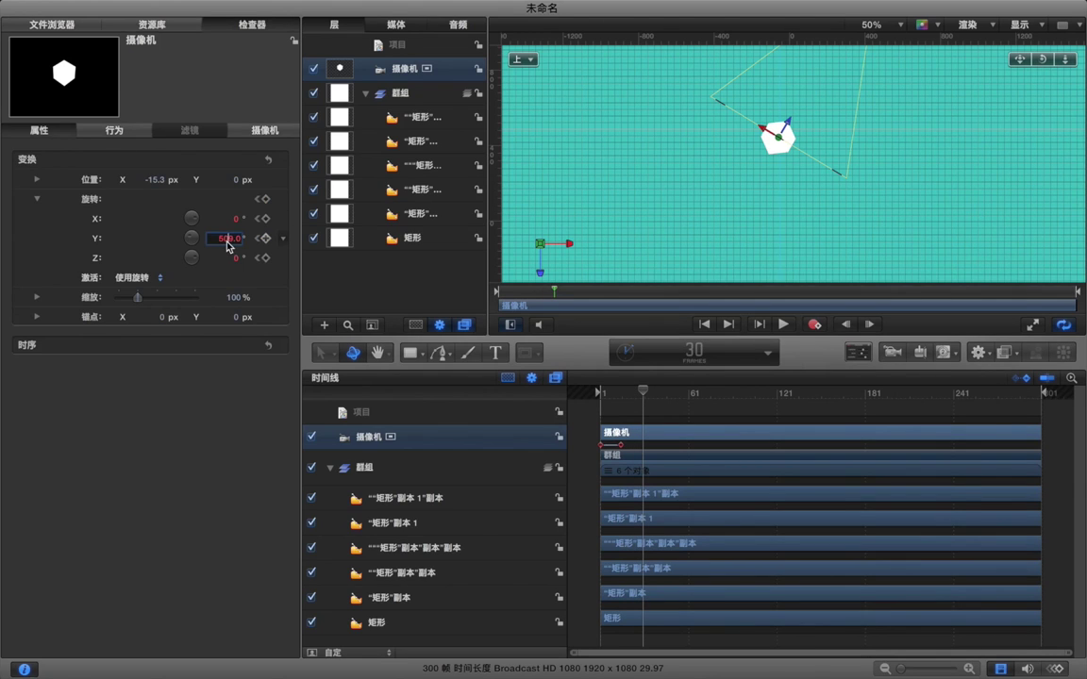
{"action": "key", "text": "Return"}
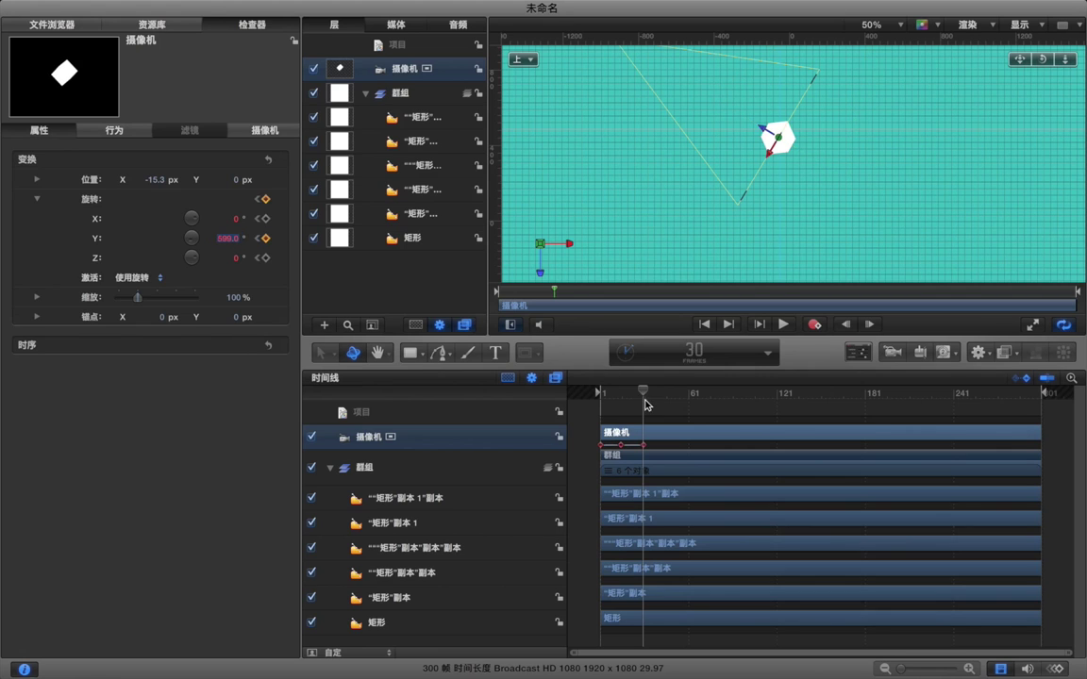
- Keyframe the camera's Y rotation at 689° on frame 45
{"action": "left_click_drag", "start_coordinate": [643, 398], "coordinate": [665, 399]}
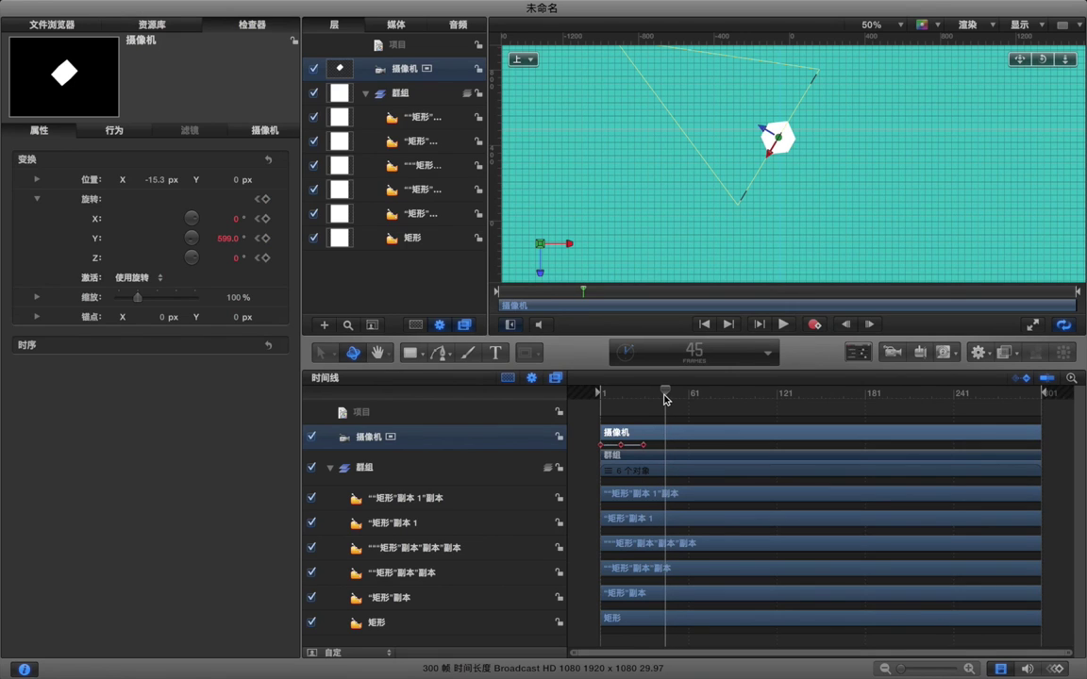
{"action": "double_click", "coordinate": [229, 239]}
{"action": "type", "text": "689"}
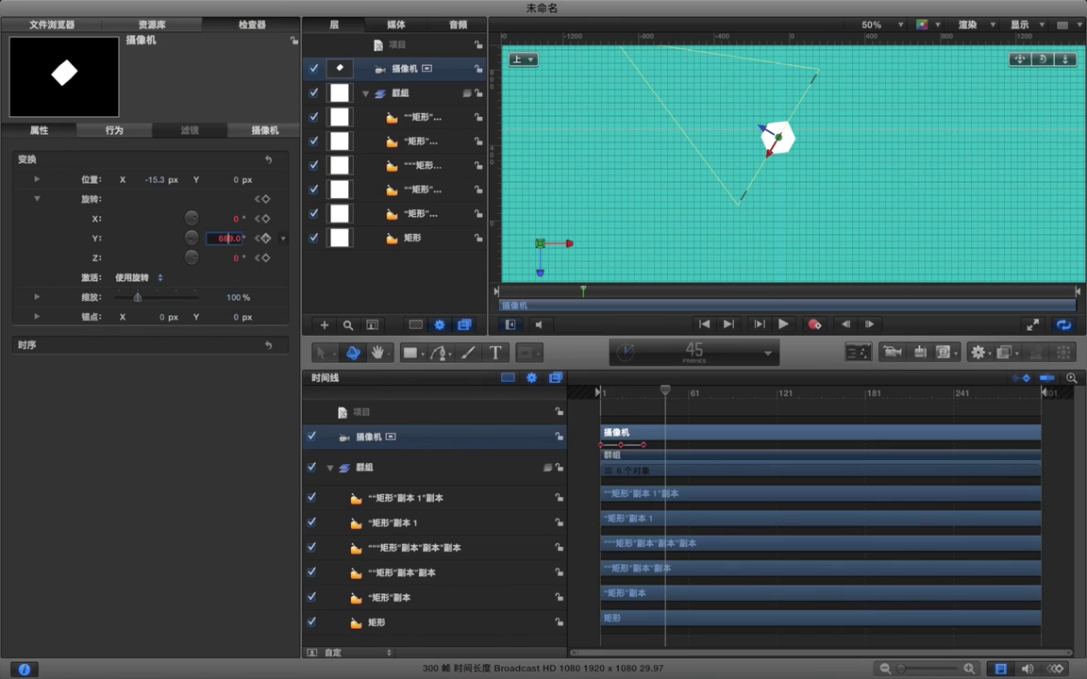
{"action": "key", "text": "Return"}
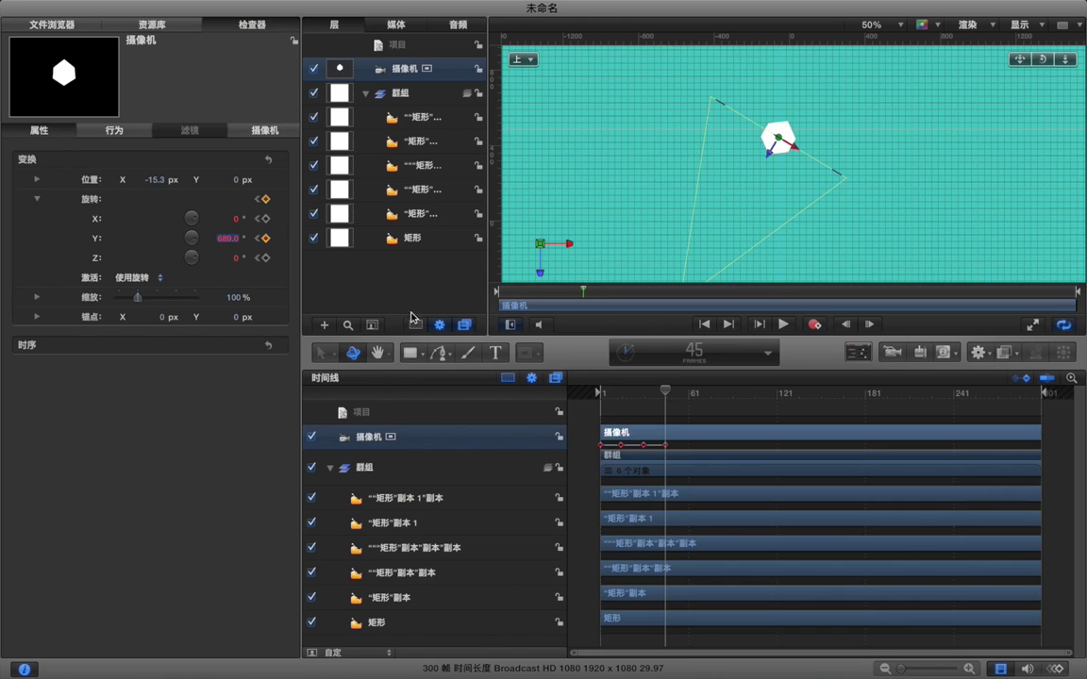
- Keyframe the camera's Y rotation at 779° on frame 60
{"action": "left_click_drag", "start_coordinate": [665, 395], "coordinate": [686, 396]}
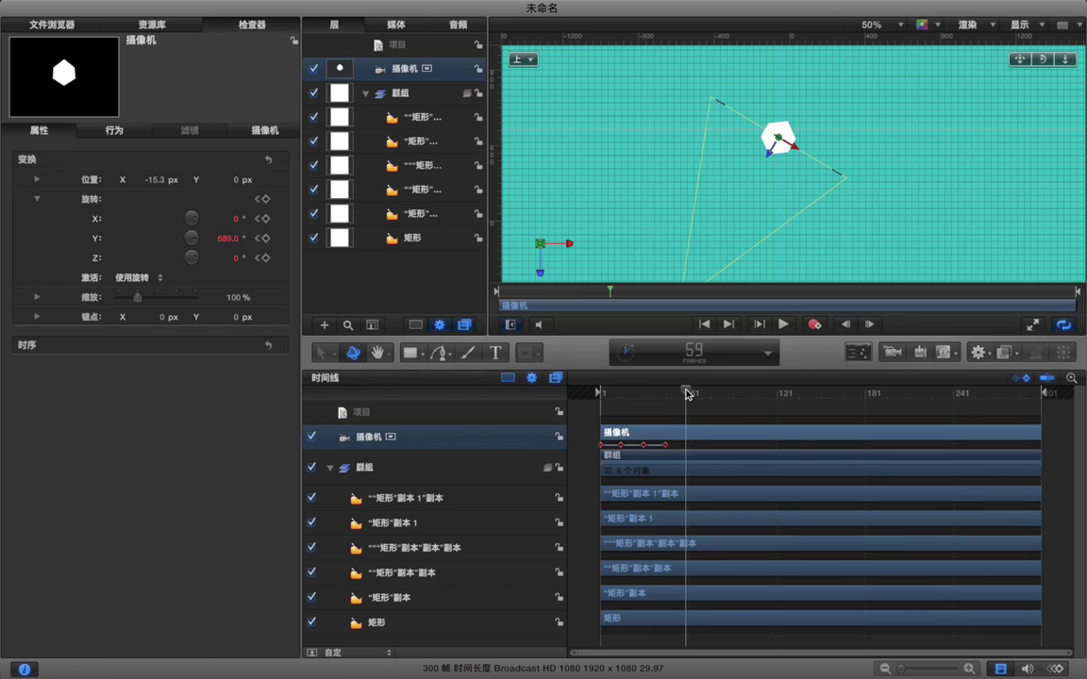
{"action": "left_click_drag", "start_coordinate": [686, 394], "coordinate": [687, 395]}
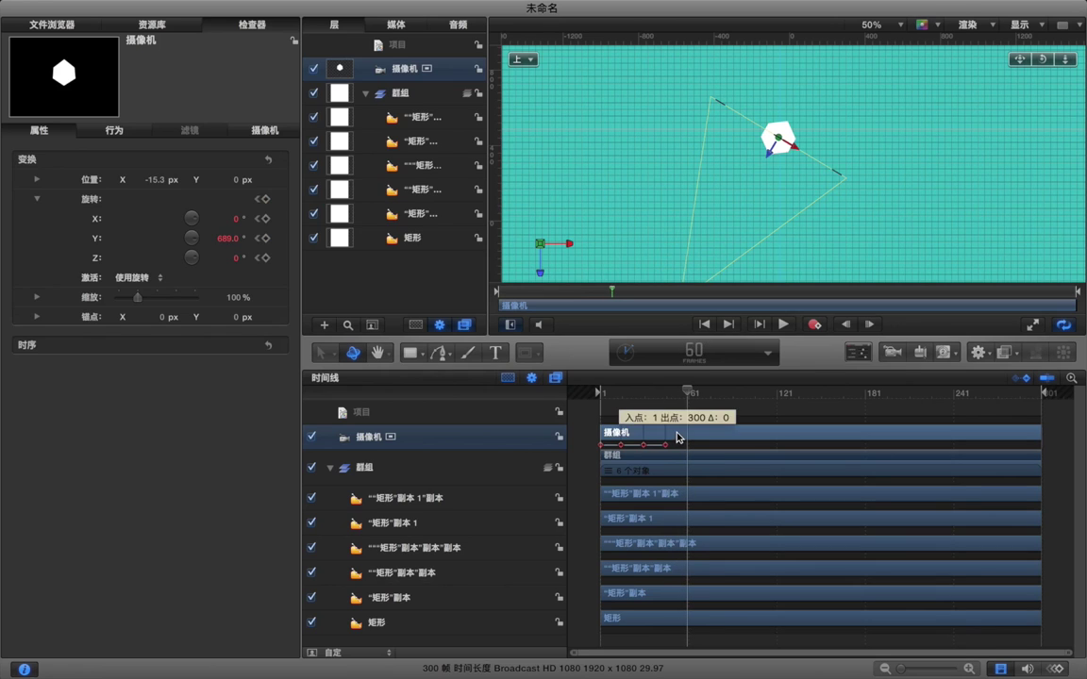
{"action": "left_click", "coordinate": [229, 240]}
{"action": "key", "text": "Return"}
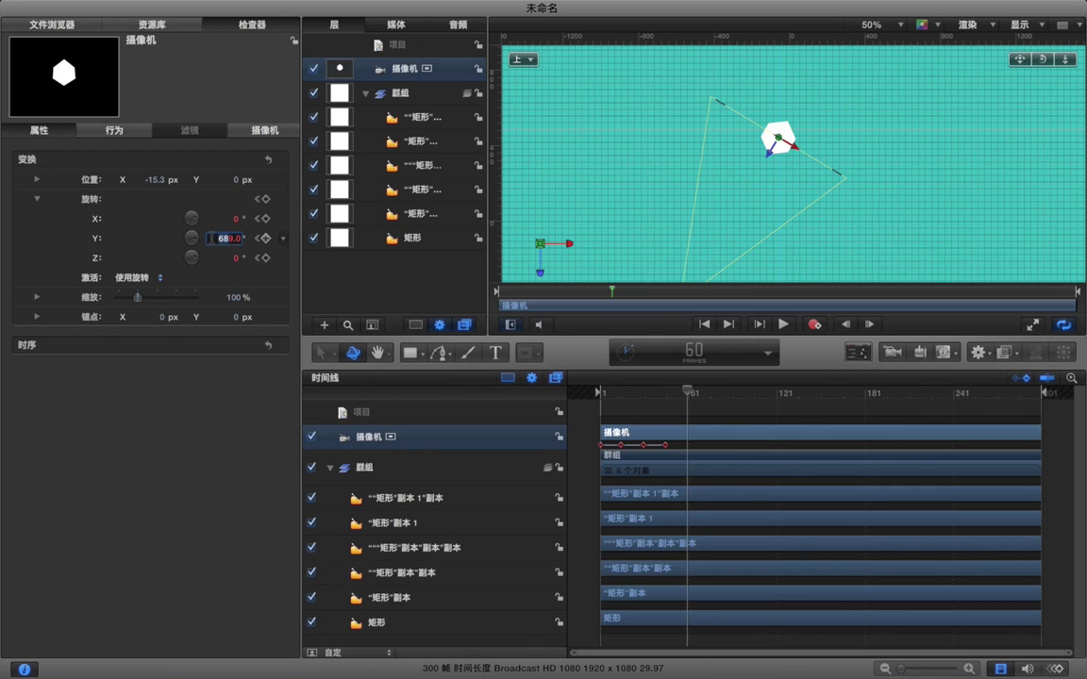
{"action": "key", "text": "Return"}
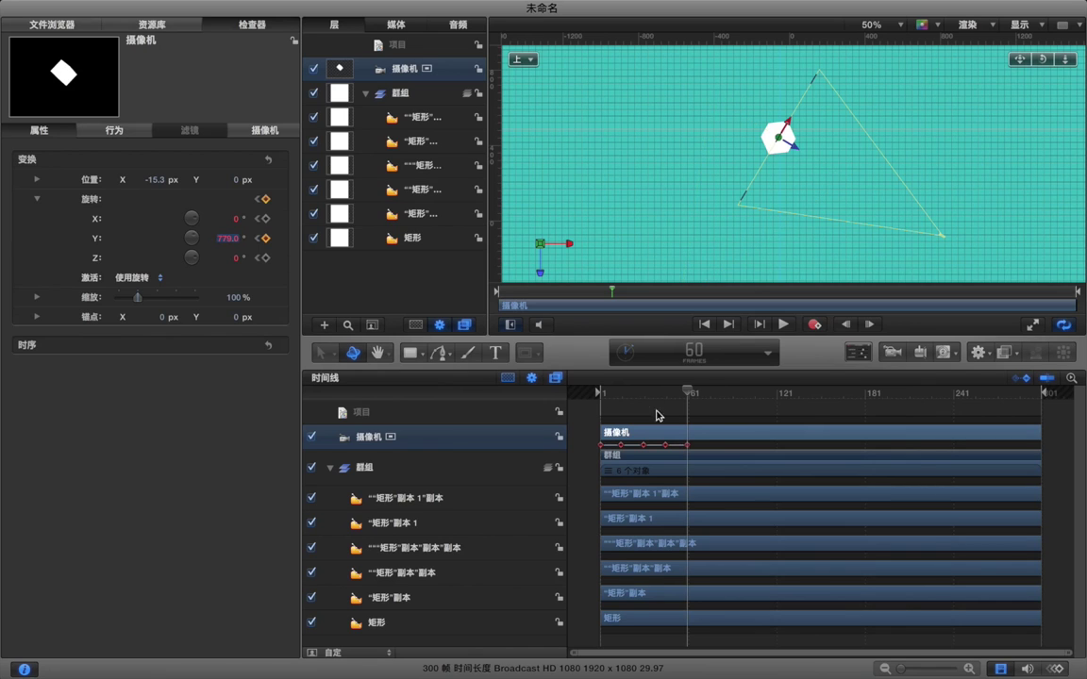
- Deselect the camera, end the play range at frame 60 and view the scene through the active camera
{"action": "left_click", "coordinate": [666, 420]}
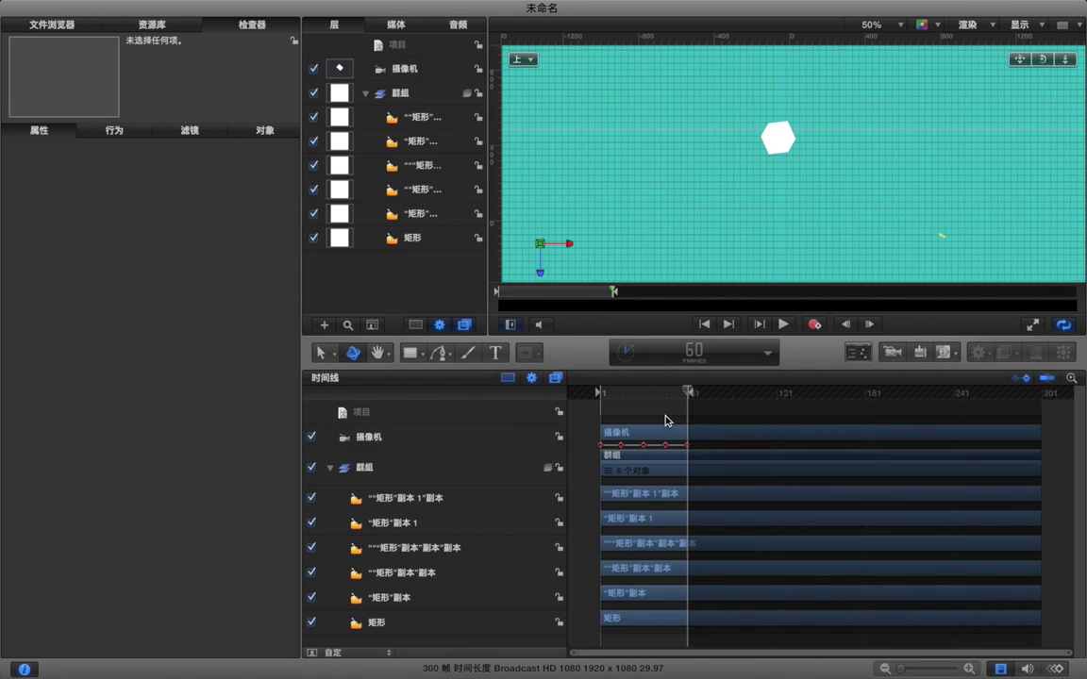
{"action": "left_click", "coordinate": [523, 59]}
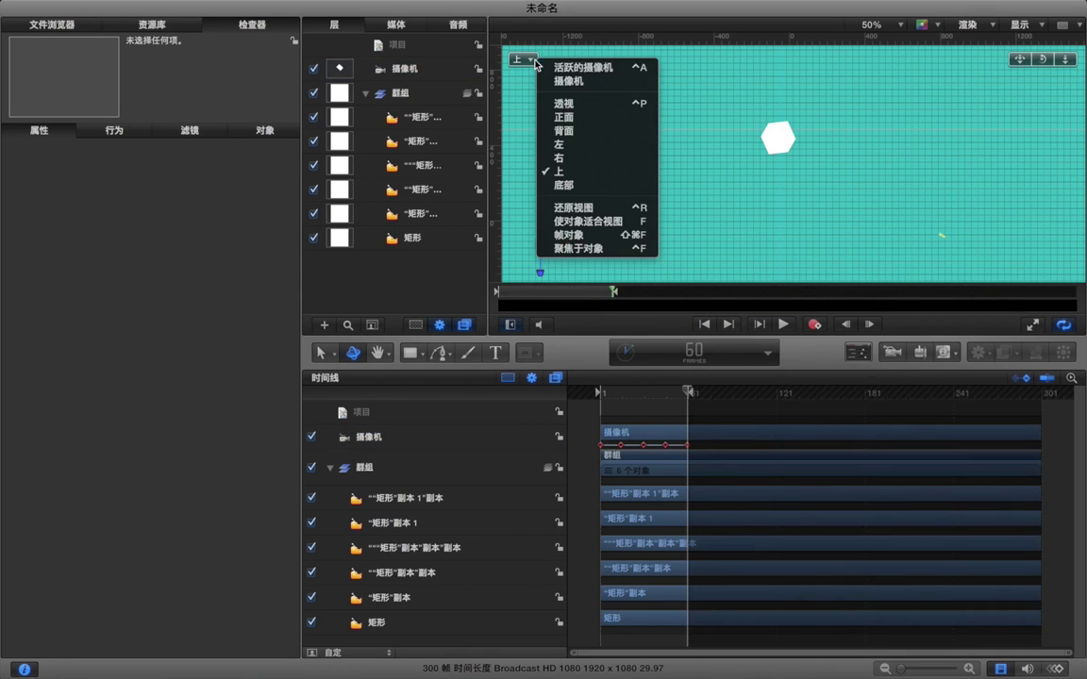
{"action": "left_click", "coordinate": [760, 190]}
{"action": "key", "text": "ctrl+a"}
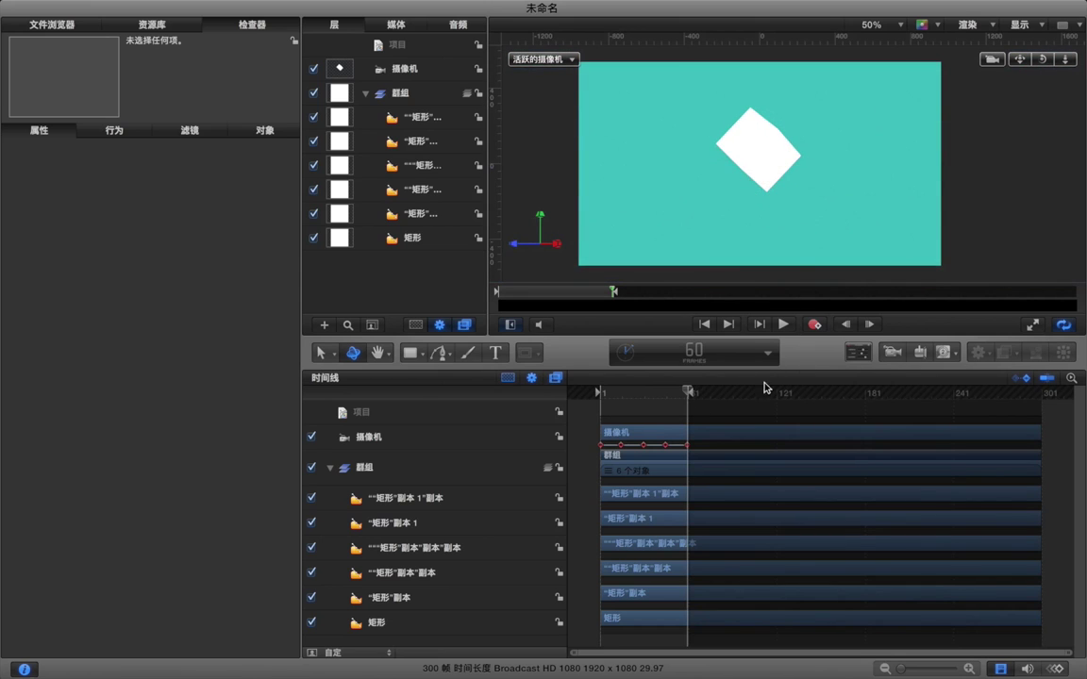
- Render the play range to memory and play the orbit animation full screen
{"action": "key", "text": "super+r"}
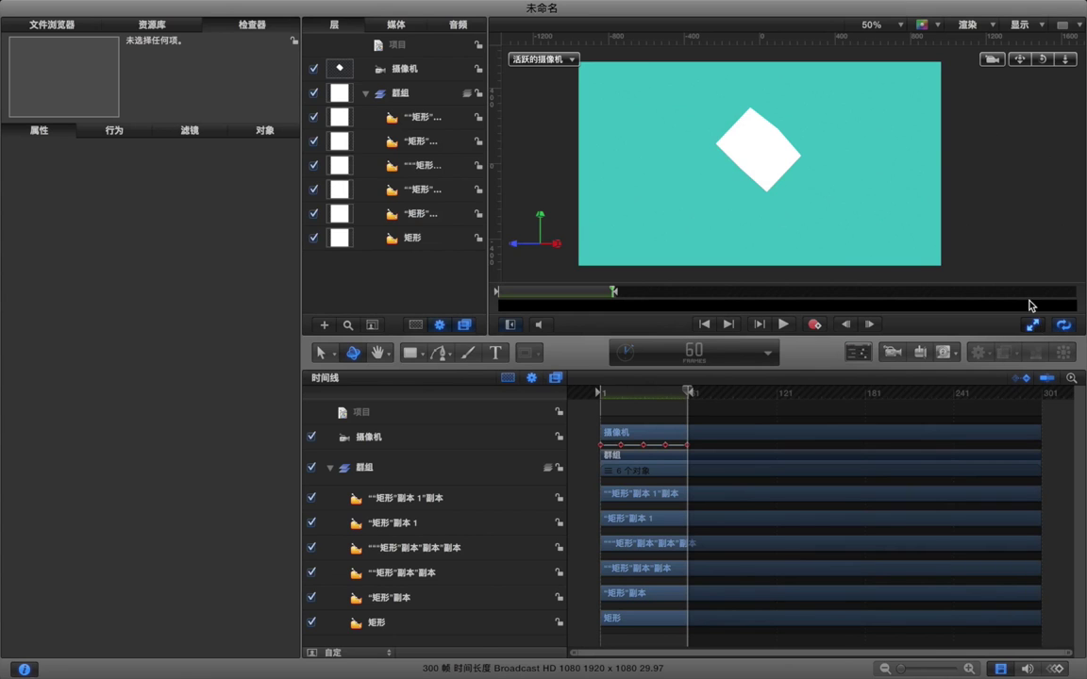
{"action": "key", "text": "F8"}
{"action": "key", "text": "space"}
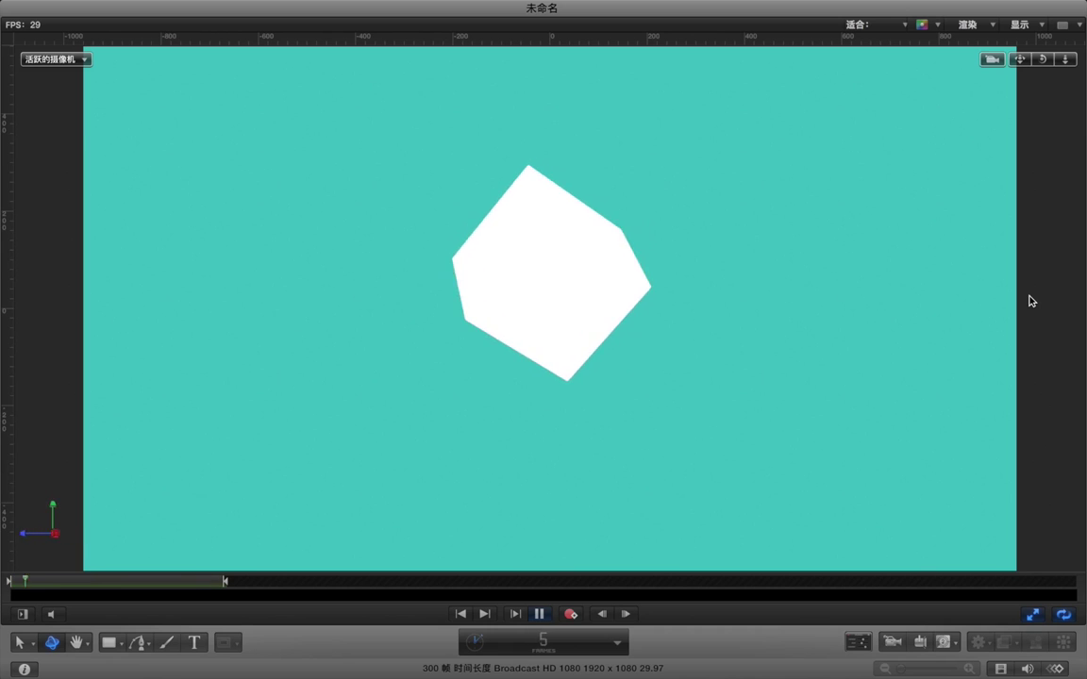
{"action": "key", "text": "space"}
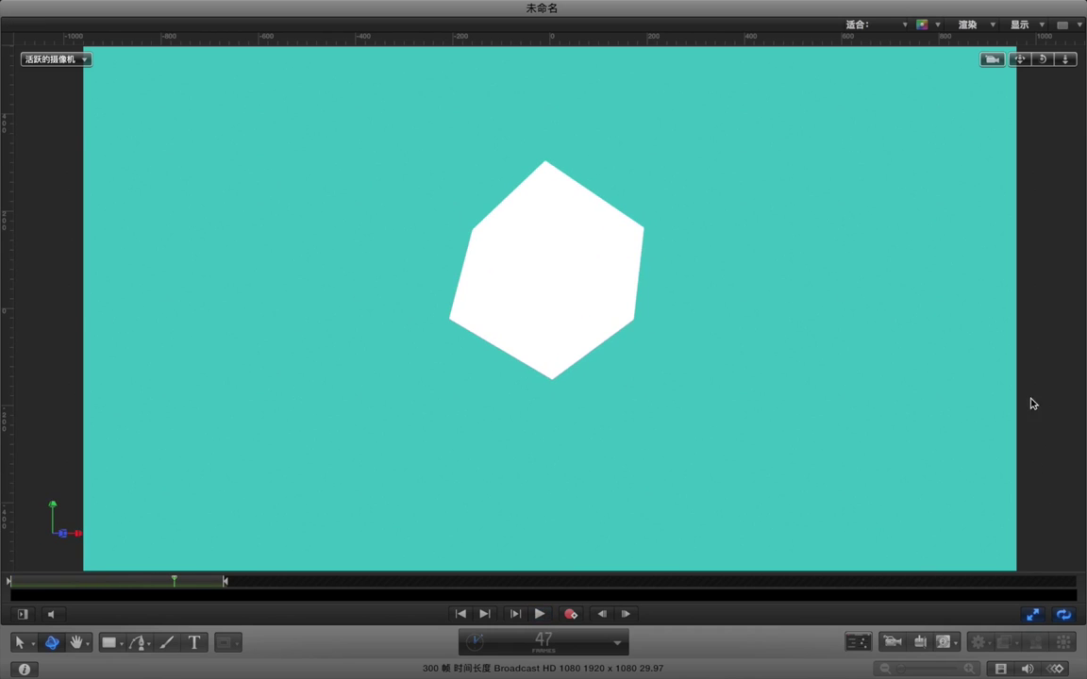
- Leave full screen and display the camera's Y rotation curve in an enlarged keyframe editor fitted to the play range
{"action": "left_click", "coordinate": [1033, 615]}
{"action": "left_click_drag", "start_coordinate": [903, 668], "coordinate": [934, 668]}
{"action": "scroll", "coordinate": [866, 569], "scroll_direction": "left", "scroll_amount": 5}
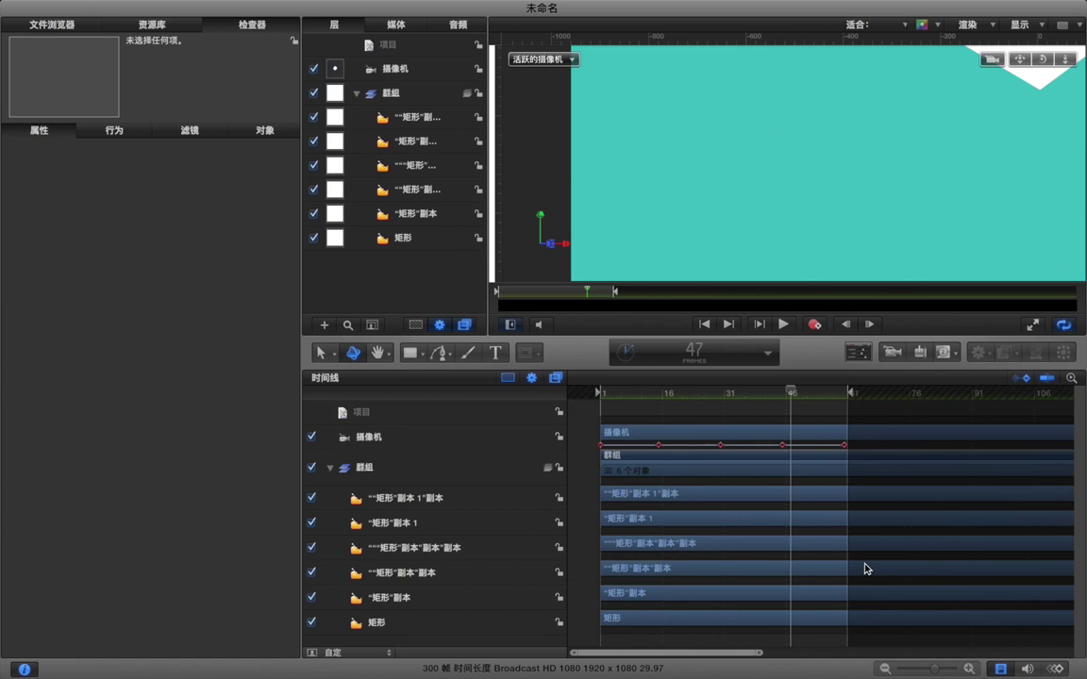
{"action": "left_click", "coordinate": [854, 434]}
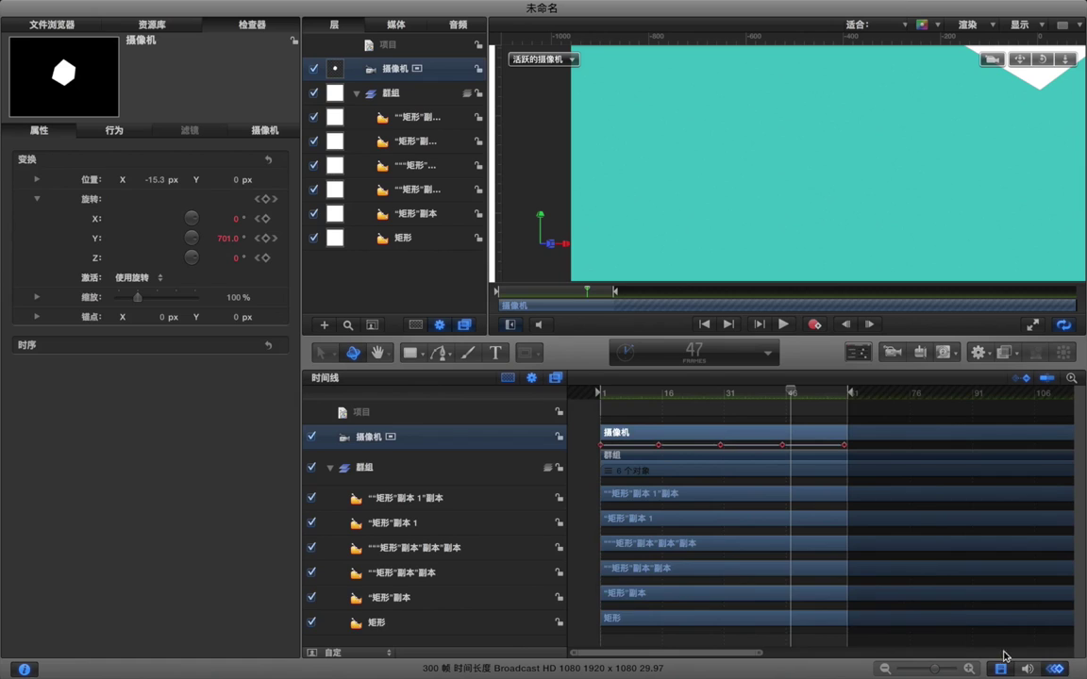
{"action": "left_click", "coordinate": [1056, 669]}
{"action": "scroll", "coordinate": [861, 530], "scroll_direction": "down", "scroll_amount": 3}
{"action": "key", "text": "shift+z"}
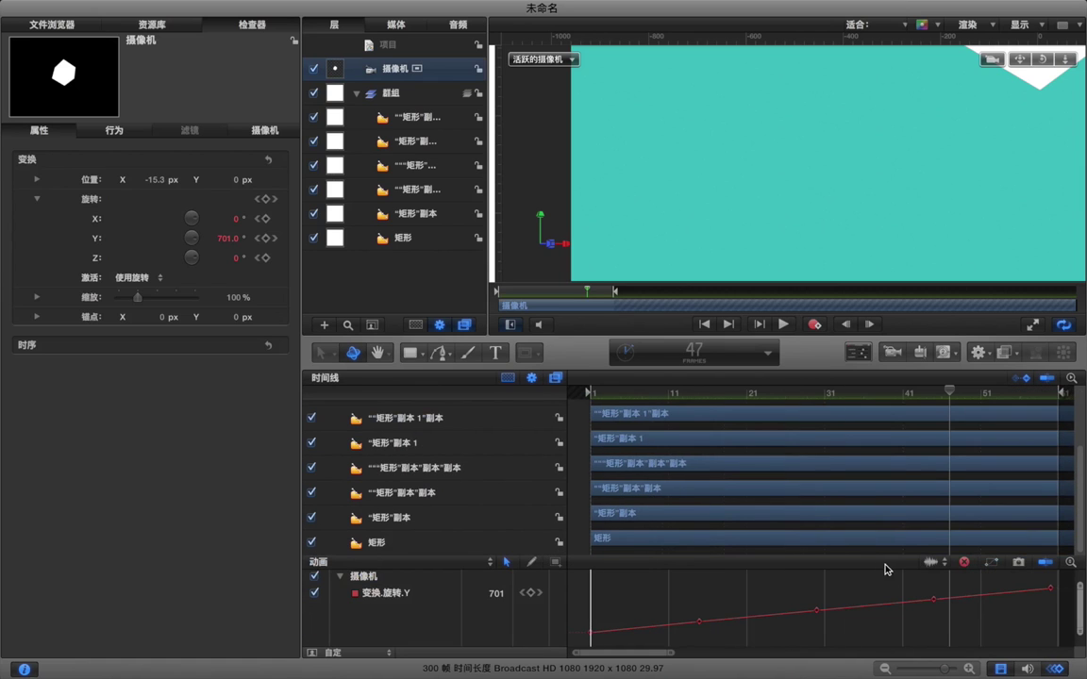
{"action": "left_click_drag", "start_coordinate": [854, 562], "coordinate": [854, 493]}
- Convert all keyframes on the camera's Y rotation curve to Bezier interpolation
{"action": "left_click_drag", "start_coordinate": [571, 509], "coordinate": [1062, 644]}
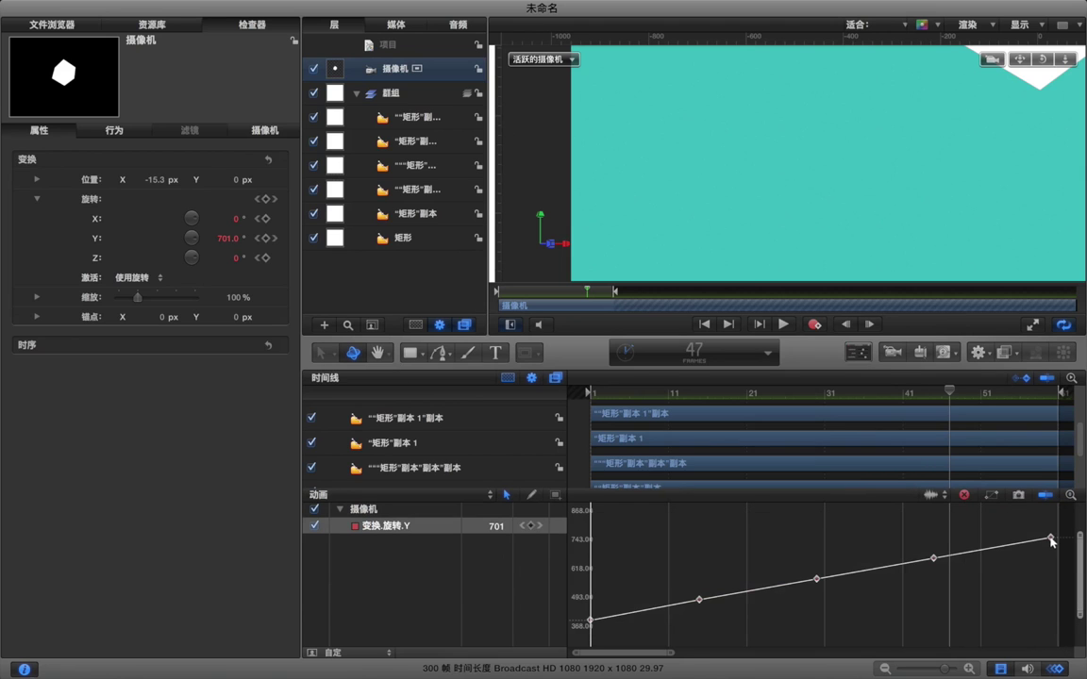
{"action": "right_click", "coordinate": [1050, 538]}
{"action": "mouse_move", "coordinate": [1014, 628]}
{"action": "left_click", "coordinate": [935, 624]}
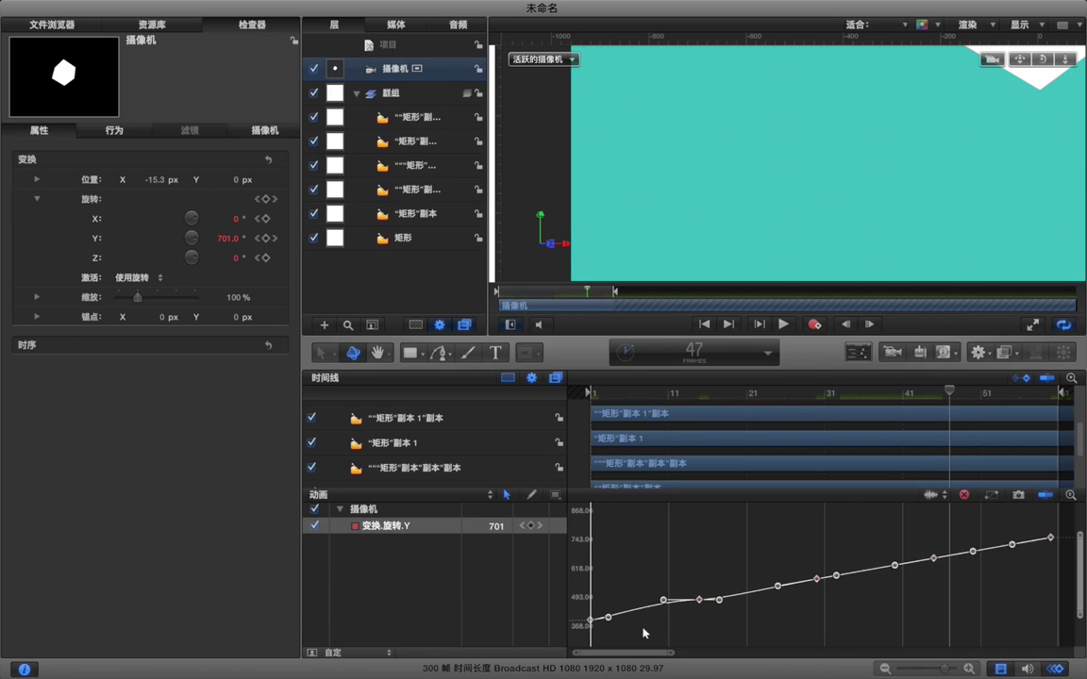
- Lengthen the Bezier handles between the keyframes at frames 1 and 15 to ease that stretch of the rotation curve
{"action": "left_click", "coordinate": [955, 670]}
{"action": "scroll", "coordinate": [833, 594], "scroll_direction": "left", "scroll_amount": 10}
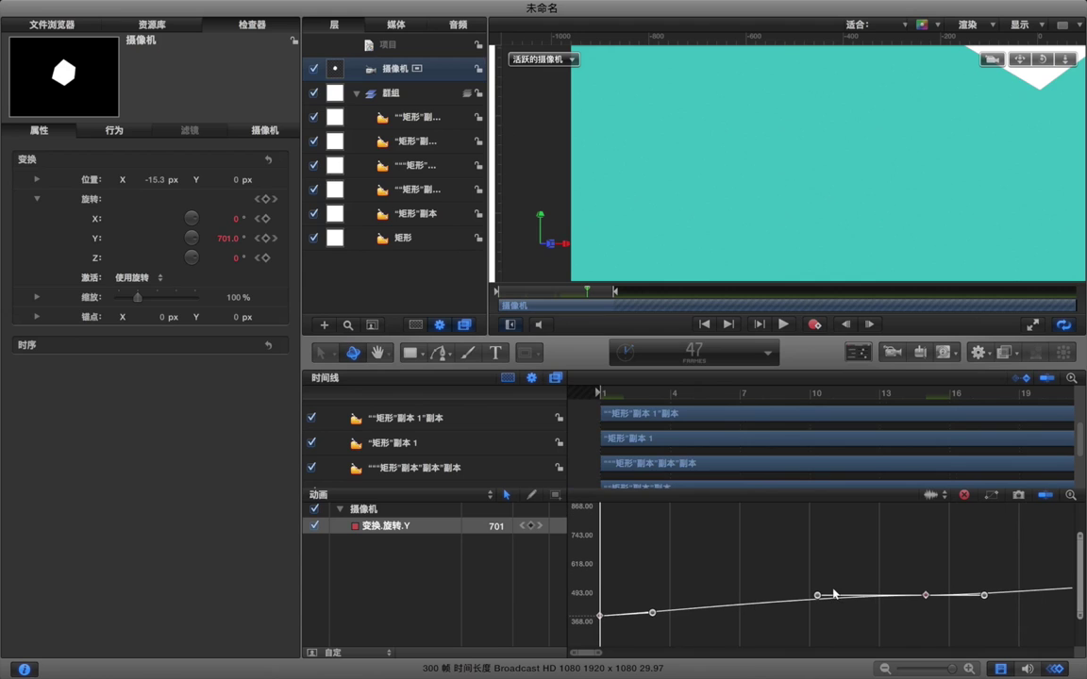
{"action": "left_click_drag", "start_coordinate": [579, 590], "coordinate": [787, 614]}
{"action": "left_click", "coordinate": [926, 594]}
{"action": "left_click_drag", "start_coordinate": [816, 597], "coordinate": [674, 598]}
{"action": "scroll", "coordinate": [766, 597], "scroll_direction": "down", "scroll_amount": 2}
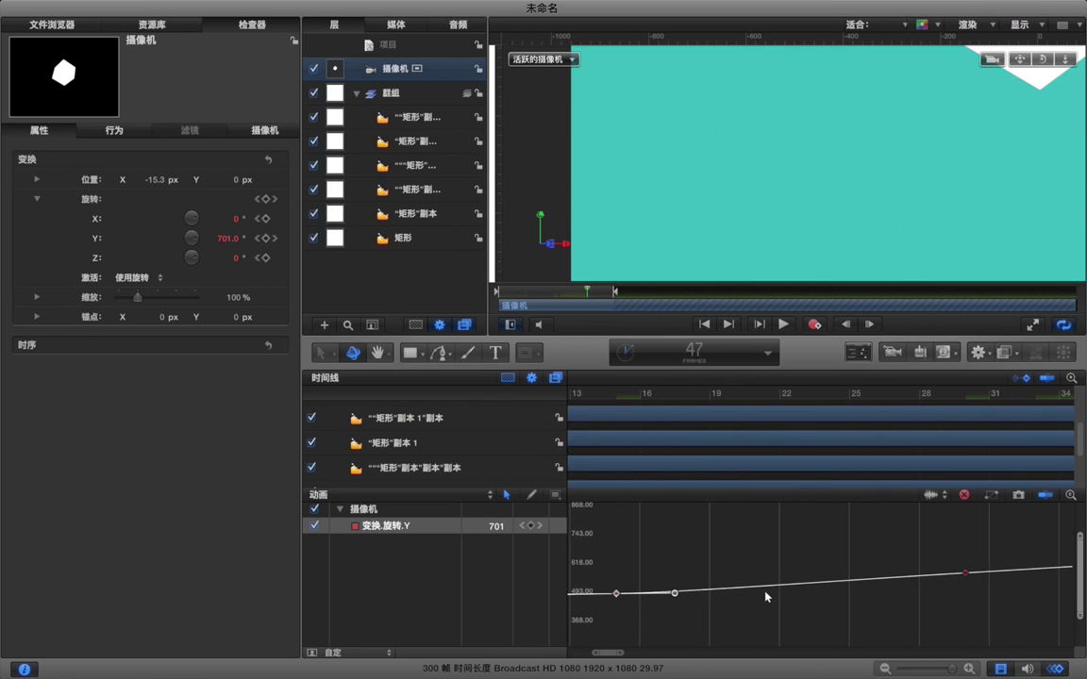
- Lengthen the outgoing handle of the frame 15 keyframe and select the frame 30 keyframe to ease the second stretch
{"action": "scroll", "coordinate": [866, 607], "scroll_direction": "down", "scroll_amount": 2}
{"action": "scroll", "coordinate": [874, 607], "scroll_direction": "right", "scroll_amount": 5}
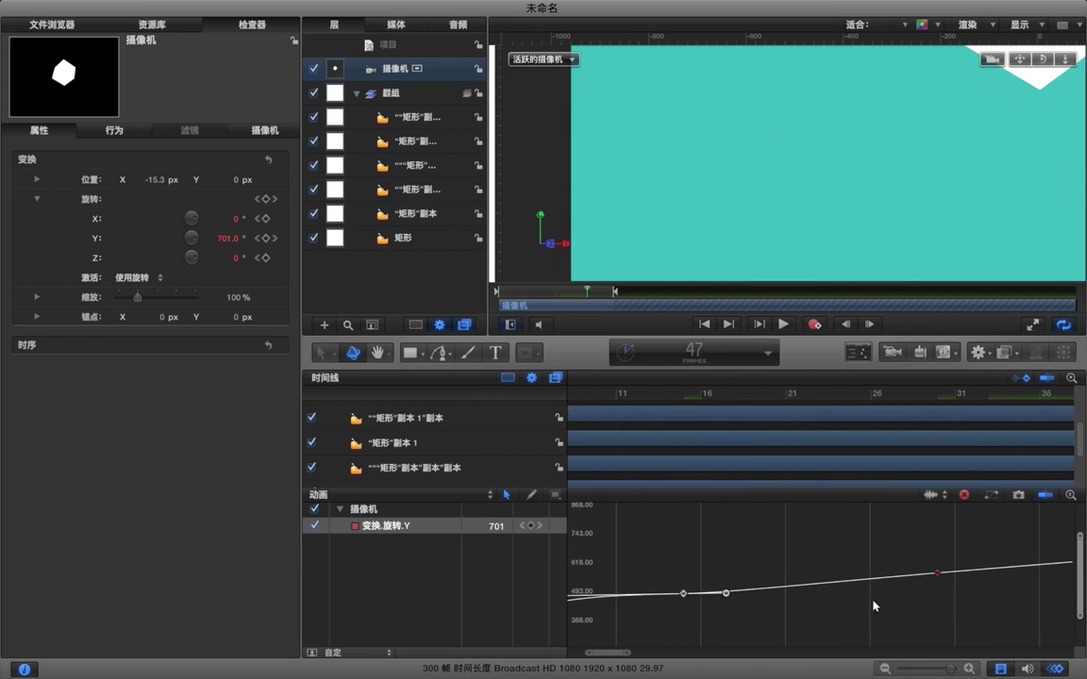
{"action": "left_click_drag", "start_coordinate": [724, 594], "coordinate": [894, 571]}
{"action": "left_click", "coordinate": [937, 573]}
- Extend the incoming Bezier handle of the fourth keyframe, near frame 45, back toward the frame 30 keyframe
{"action": "scroll", "coordinate": [791, 577], "scroll_direction": "right", "scroll_amount": 5}
{"action": "left_click", "coordinate": [969, 555]}
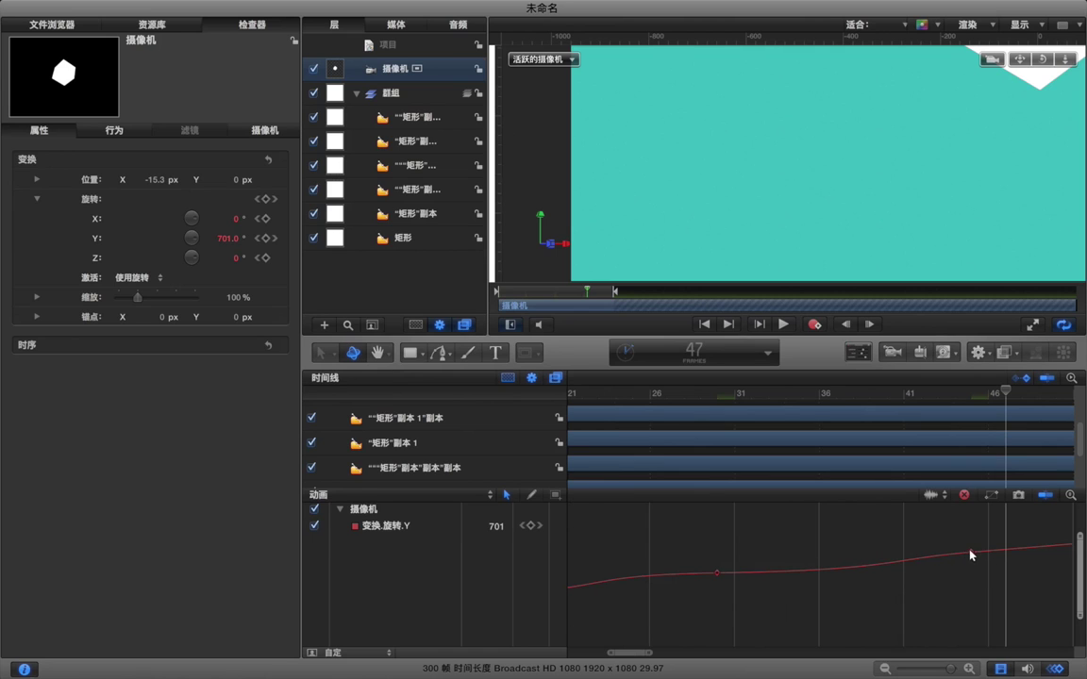
{"action": "left_click", "coordinate": [904, 560]}
{"action": "left_click_drag", "start_coordinate": [886, 560], "coordinate": [774, 561]}
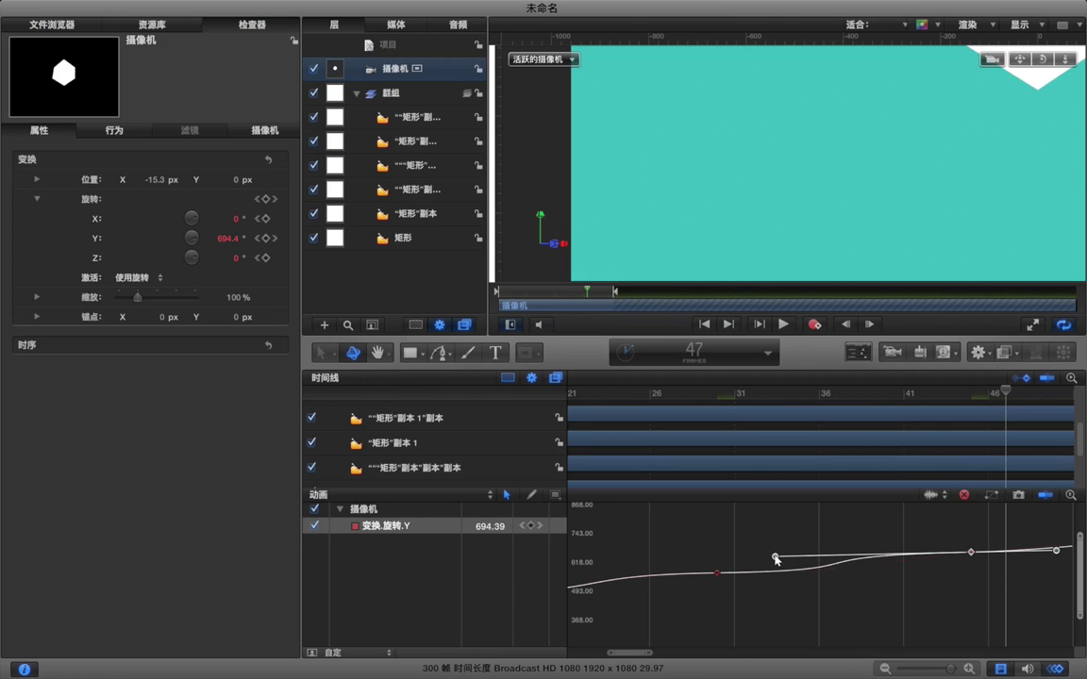
- Shape the handles between the fourth and last keyframes so the rotation eases into frame 60
{"action": "scroll", "coordinate": [773, 561], "scroll_direction": "right", "scroll_amount": 5}
{"action": "left_click_drag", "start_coordinate": [852, 555], "coordinate": [833, 539]}
{"action": "left_click", "coordinate": [1019, 531]}
{"action": "left_click", "coordinate": [885, 577]}
{"action": "left_click_drag", "start_coordinate": [950, 669], "coordinate": [930, 670]}
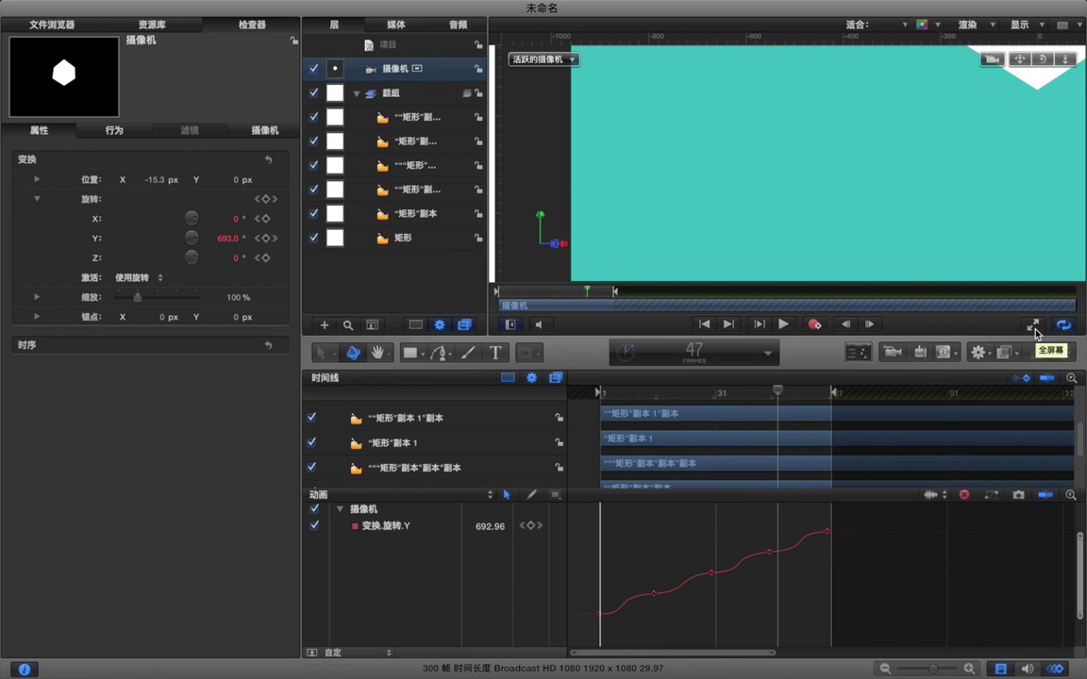
- Save the project to the desktop (桌面) as "三维 立方体.motn"
{"action": "key", "text": "super+s"}
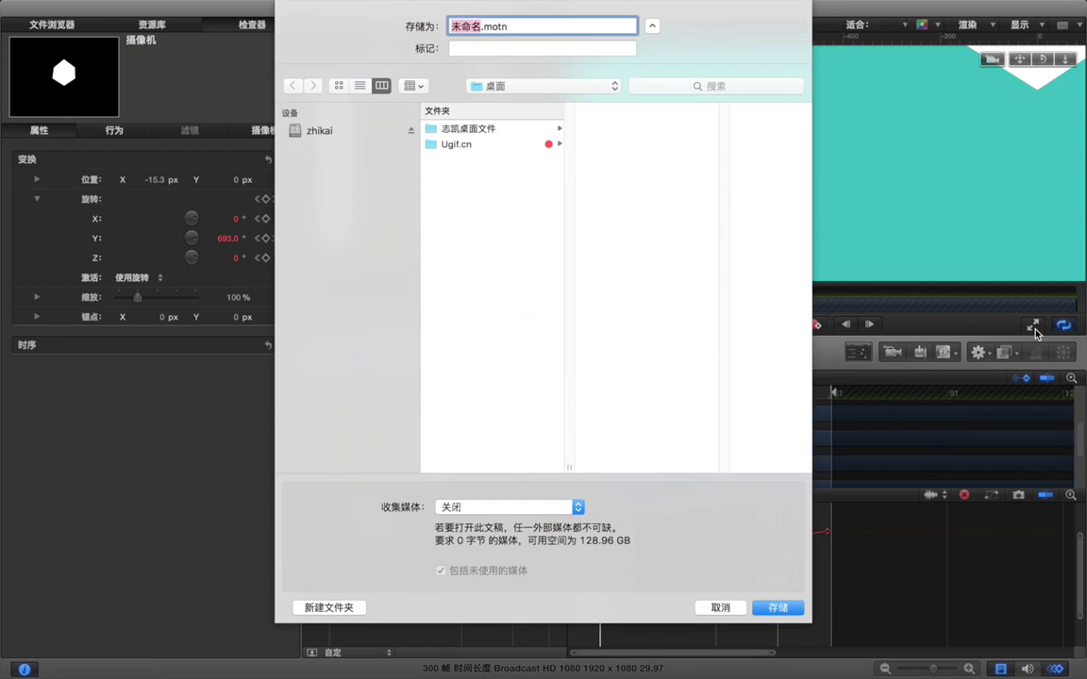
{"action": "type", "text": "sanwei"}
{"action": "key", "text": "space"}
{"action": "type", "text": "l"}
{"action": "key", "text": "BackSpace"}
{"action": "type", "text": "lifangti"}
{"action": "key", "text": "space"}
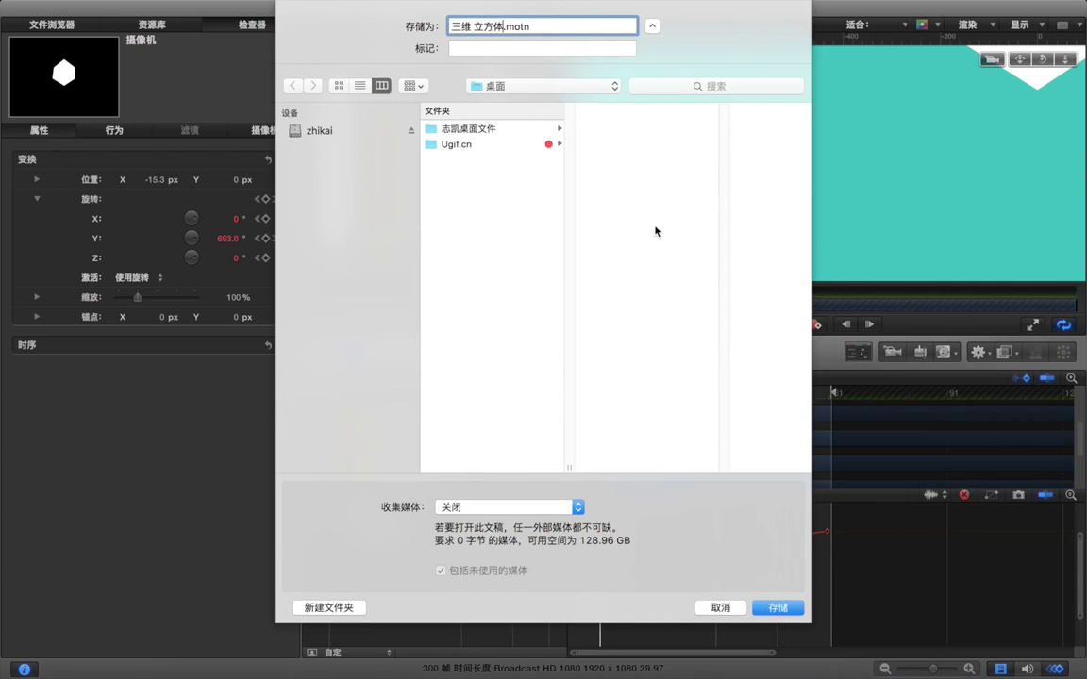
{"action": "left_click", "coordinate": [777, 608]}
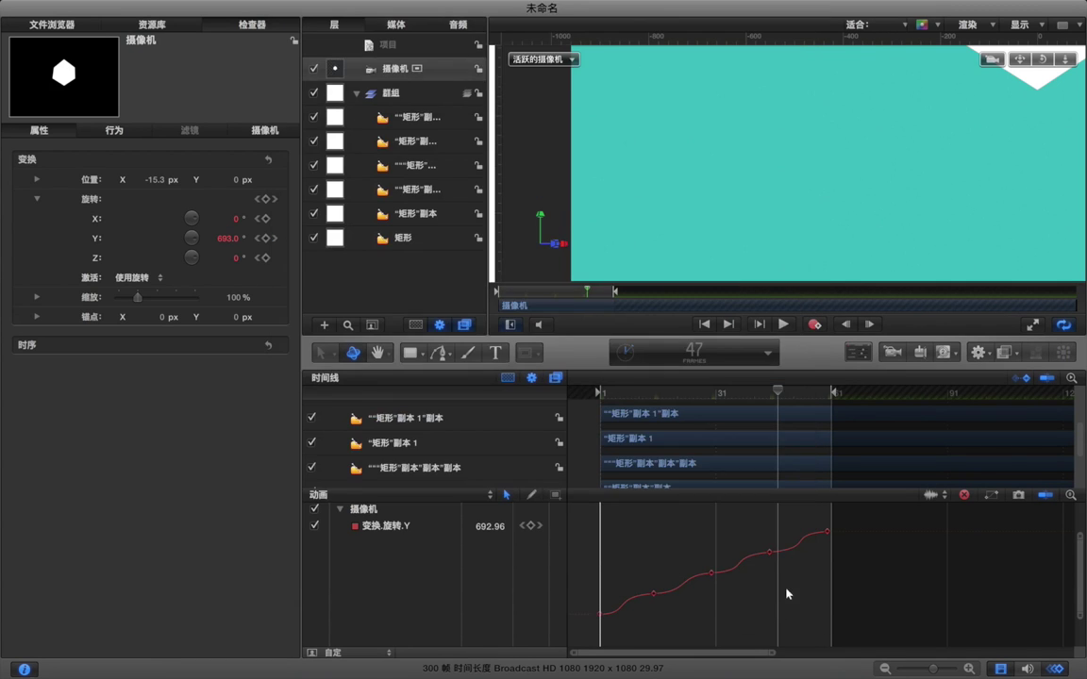
- Render a memory preview of the eased camera orbit and play it full screen
{"action": "left_click", "coordinate": [1030, 326]}
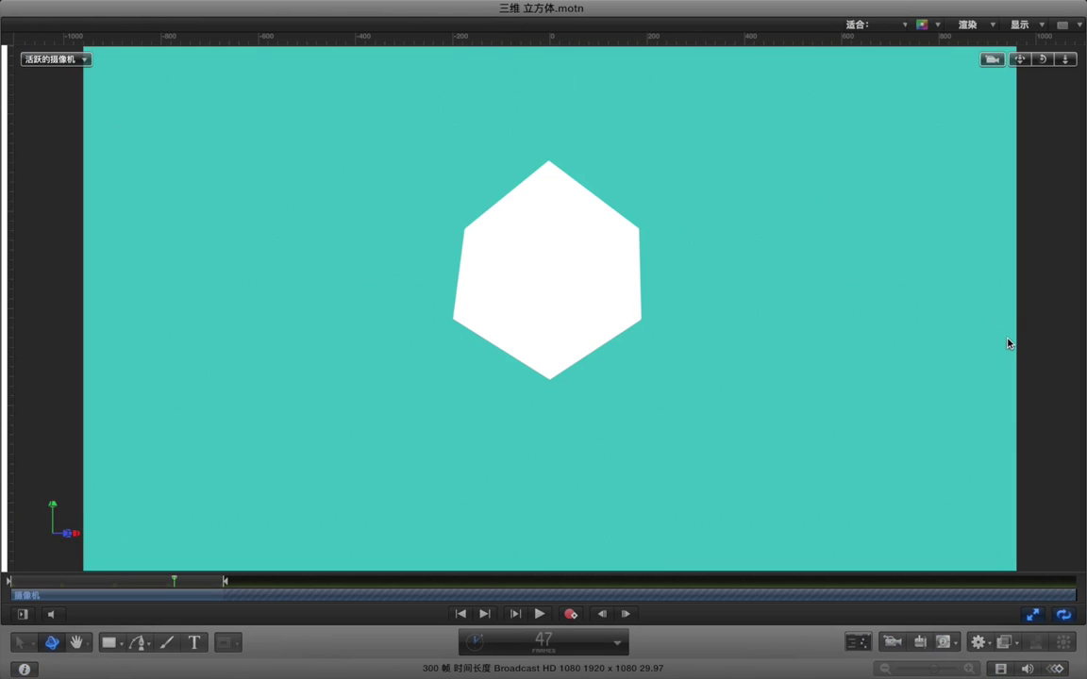
{"action": "key", "text": "super+r"}
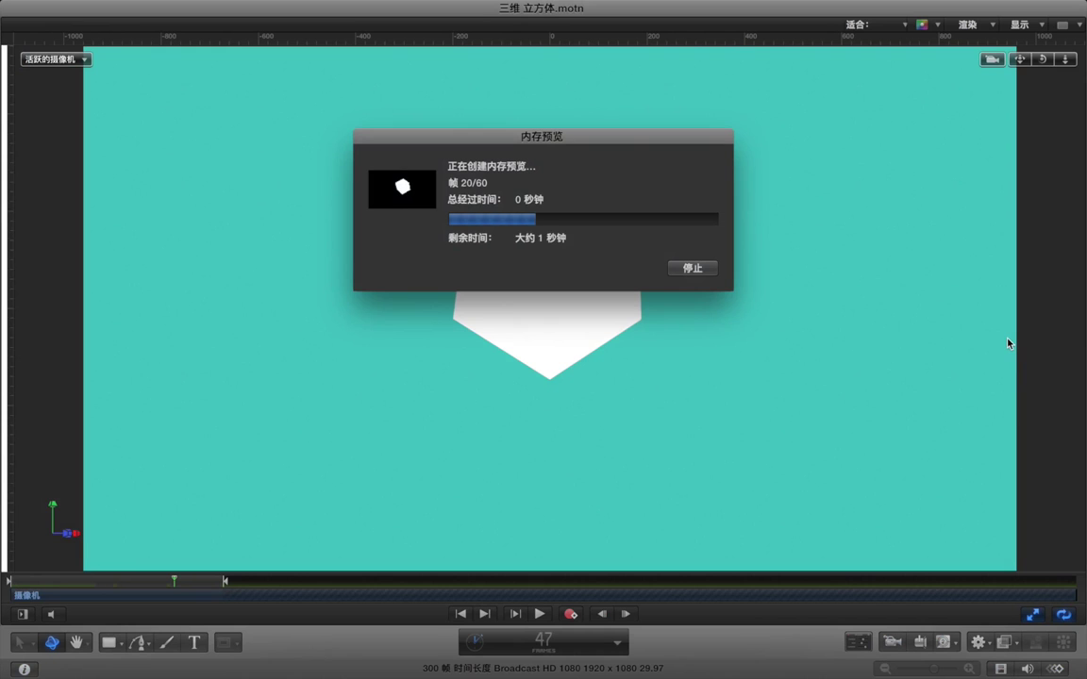
{"action": "key", "text": "space"}
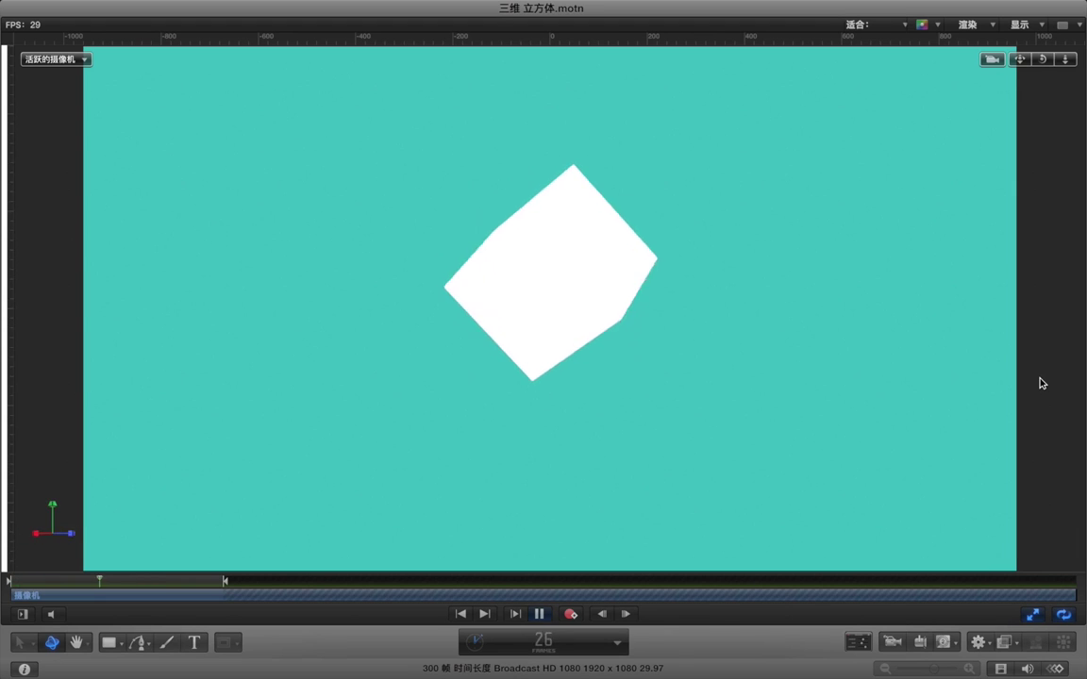
{"action": "key", "text": "space"}
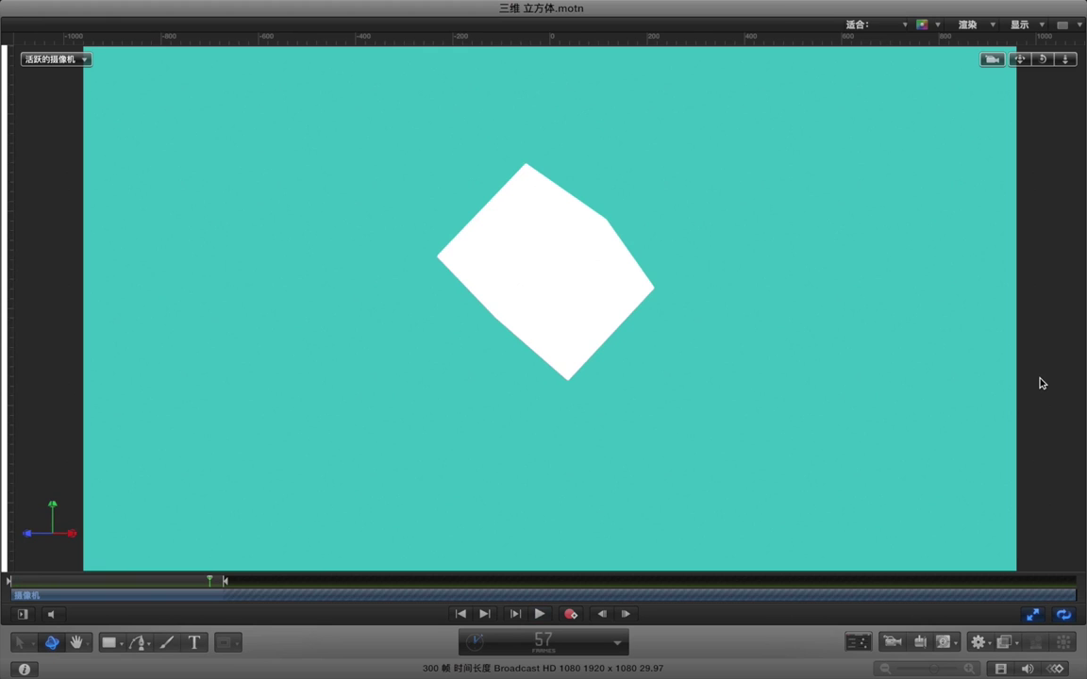
- Start a QuickTime export of the play range, video only, with the same format as the source (与源文件相同)
{"action": "key", "text": "super+e"}
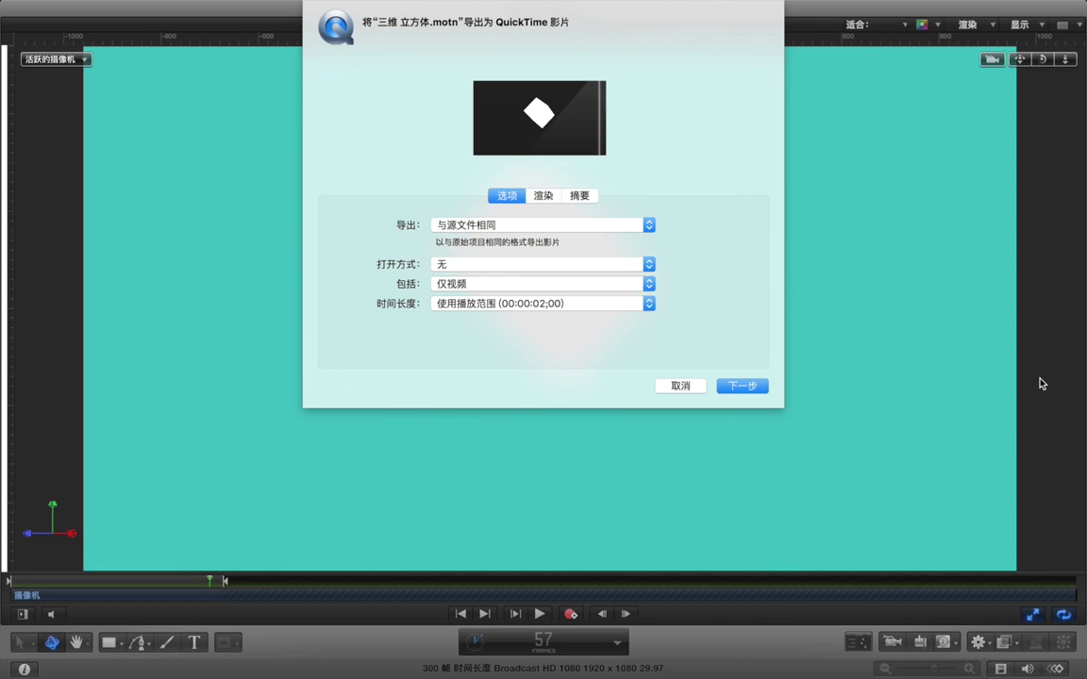
{"action": "key", "text": "Return"}
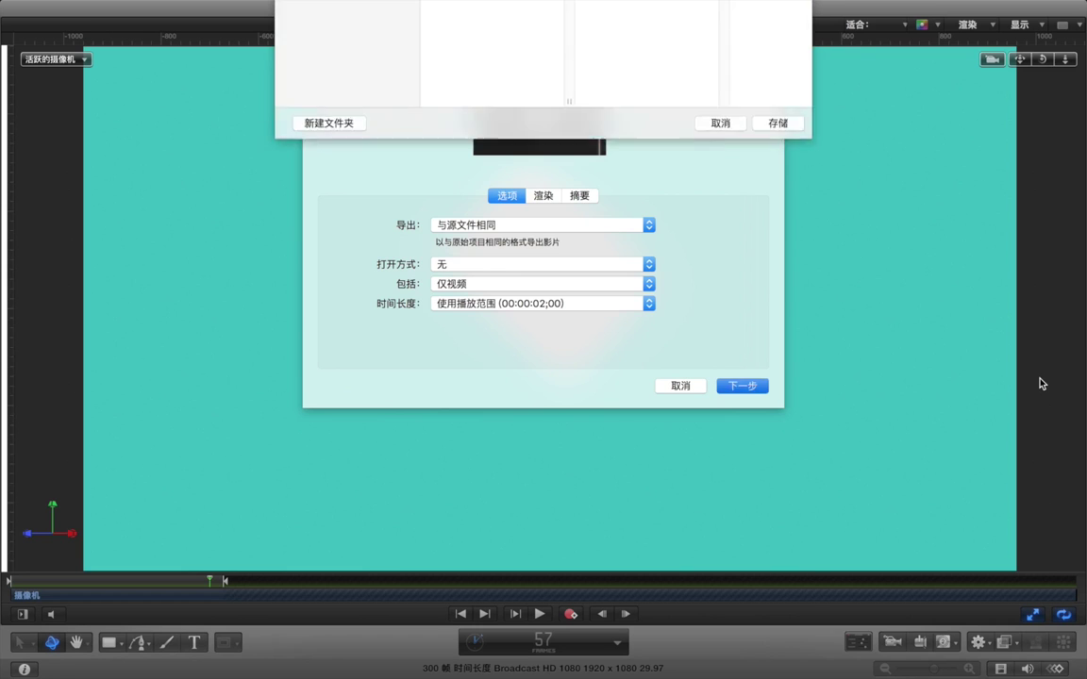